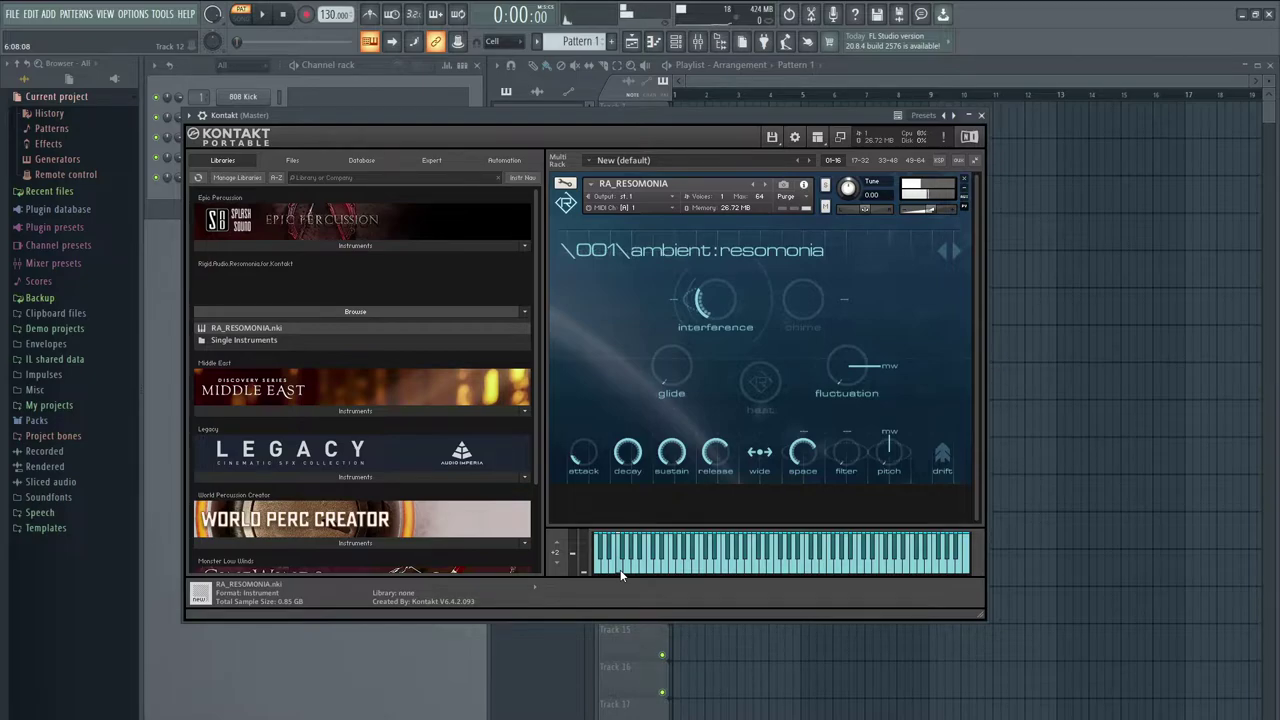
# - Audition the 001 ambient:resomonia preset, and load and audition 004 ambient:satellite scan with low to high notes
pyautogui.click(756, 565)
pyautogui.click(851, 558)
pyautogui.click(956, 251)
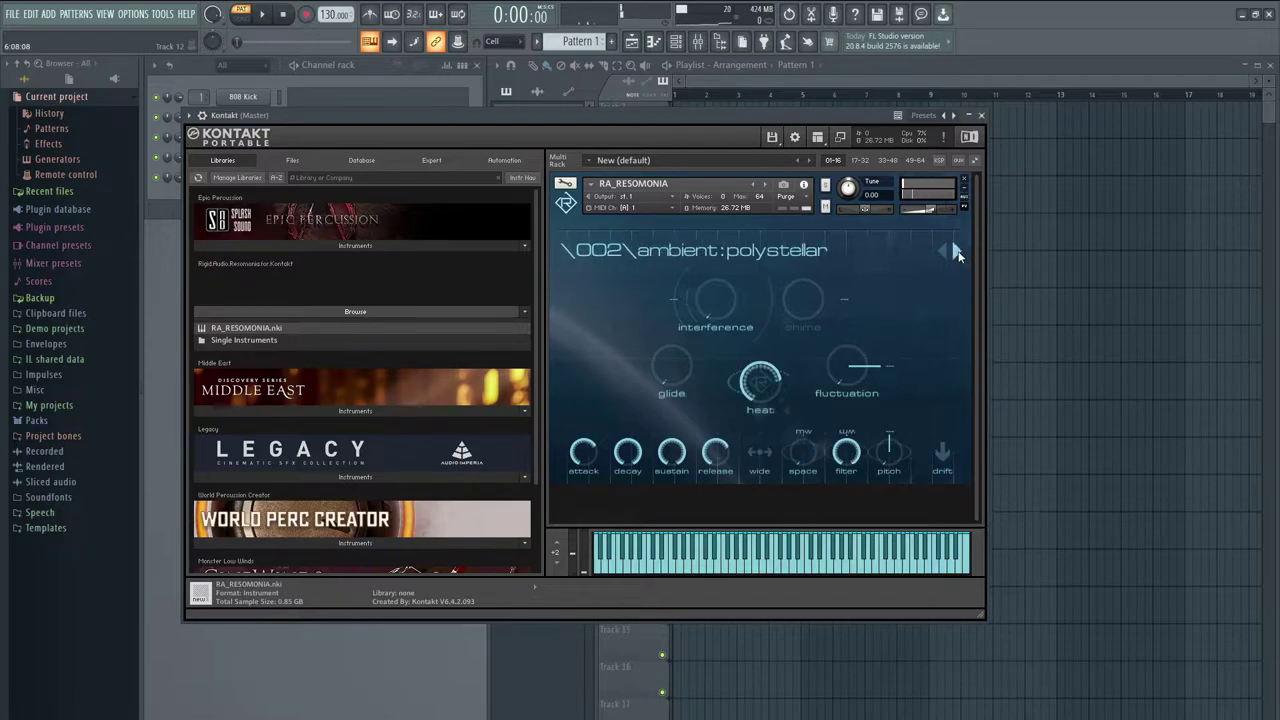
pyautogui.click(627, 568)
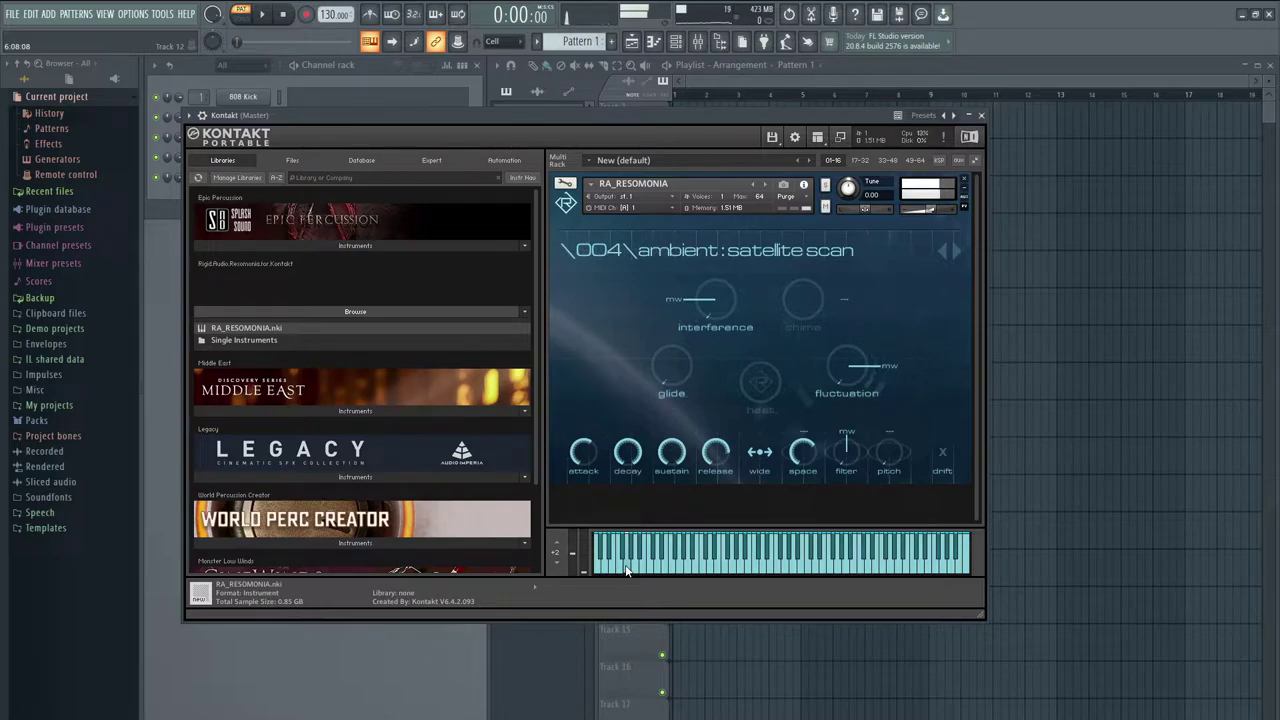
pyautogui.click(682, 562)
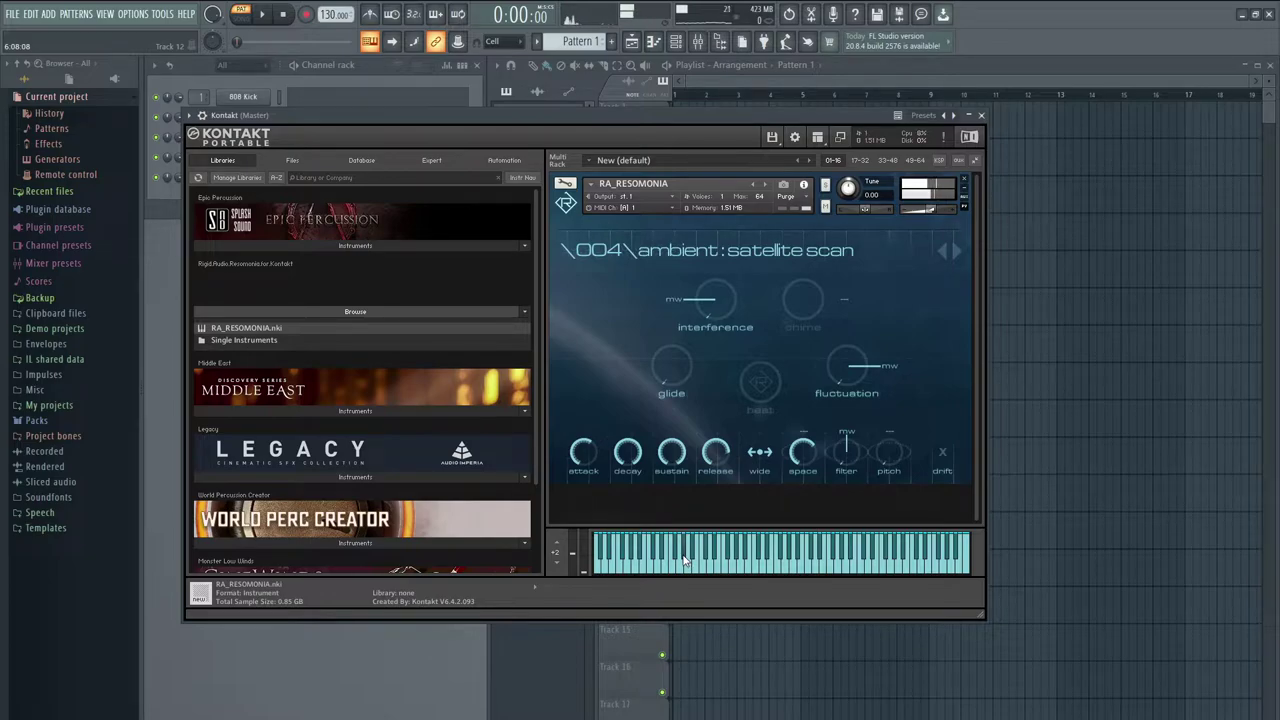
pyautogui.click(739, 571)
pyautogui.click(826, 570)
# - Load the 005 ambient:tonal phasing preset and audition it with notes from the middle to the upper keyboard range
pyautogui.click(956, 251)
pyautogui.click(770, 560)
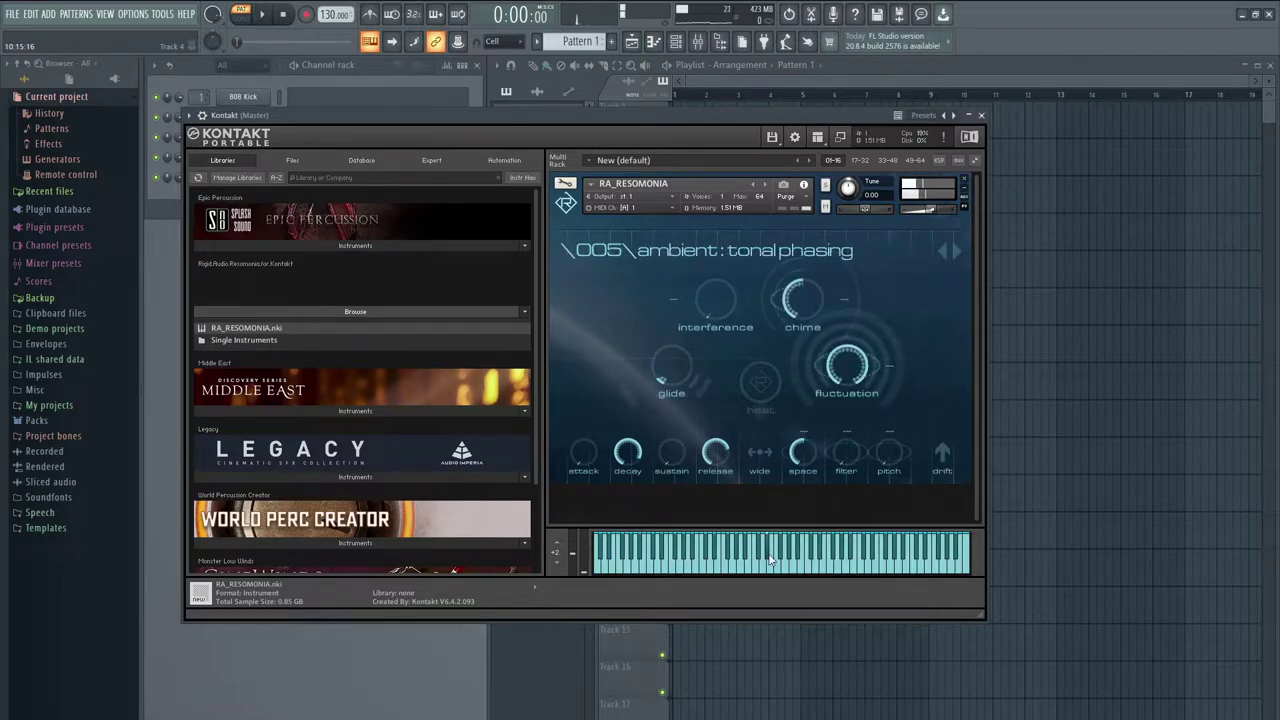
pyautogui.click(800, 568)
pyautogui.click(838, 568)
pyautogui.click(889, 571)
# - Load the 006 ambient:ping from space preset and audition it with progressively higher notes
pyautogui.click(957, 251)
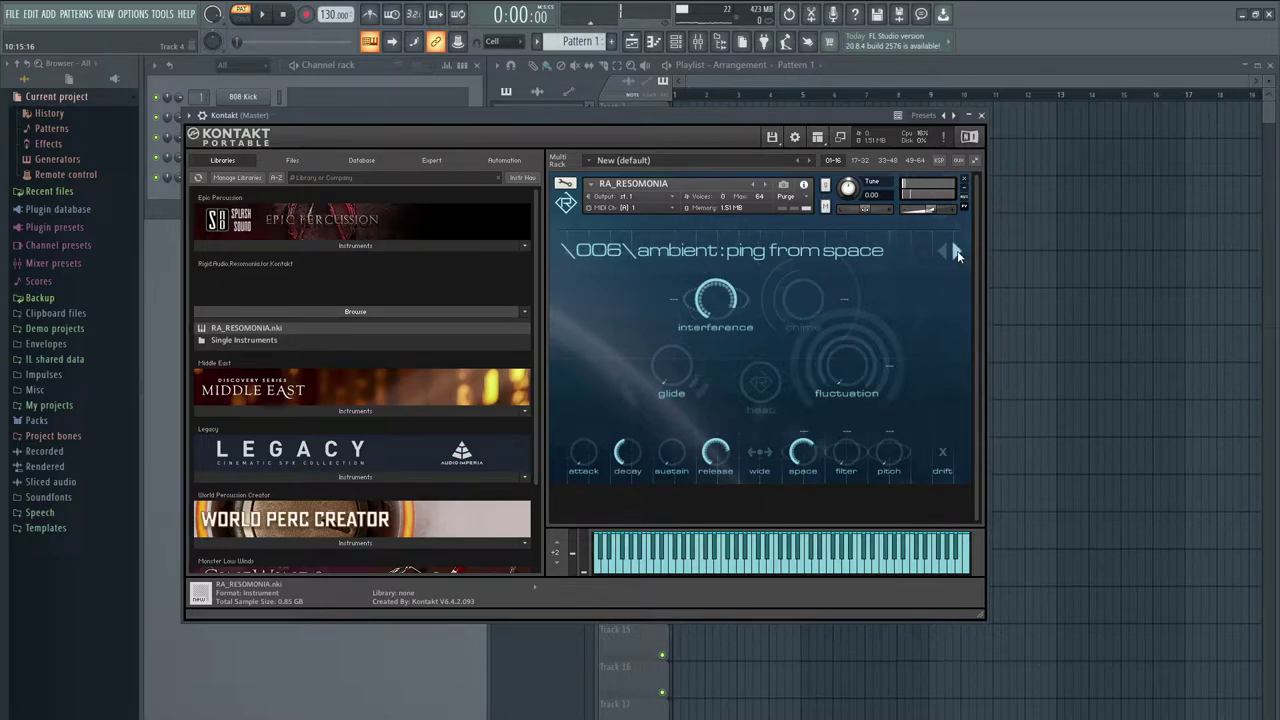
pyautogui.click(666, 568)
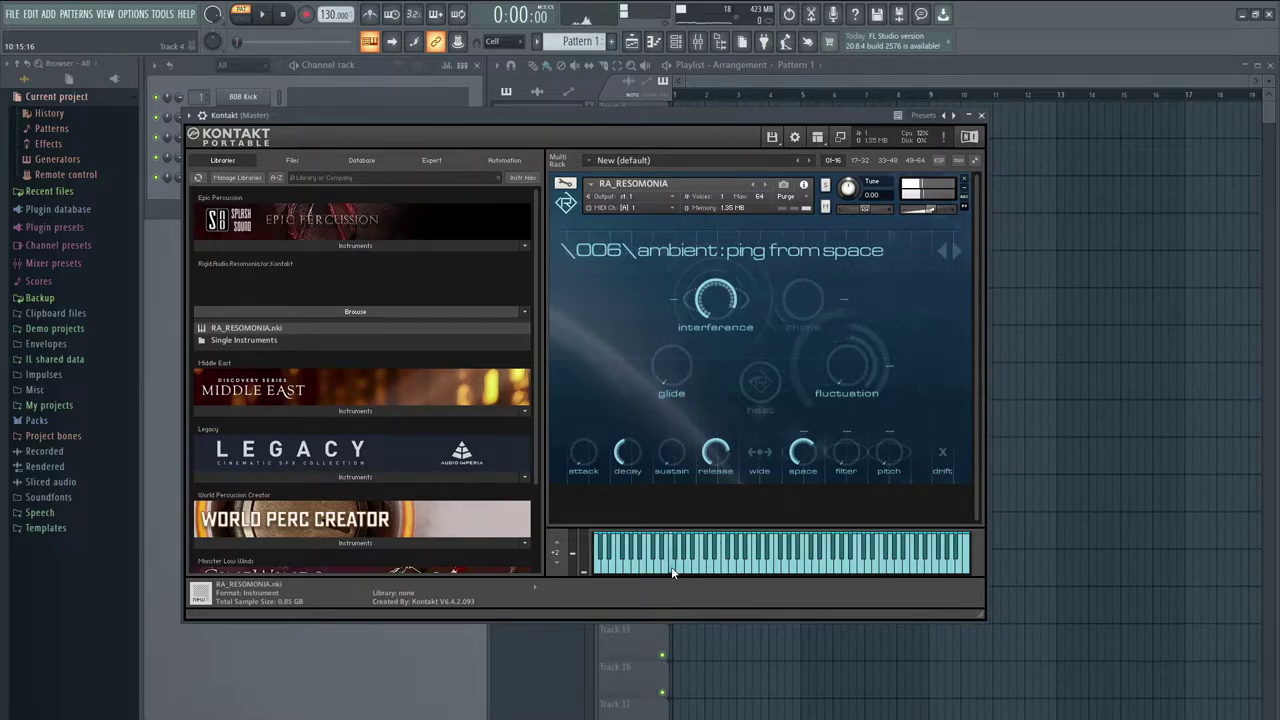
pyautogui.click(734, 574)
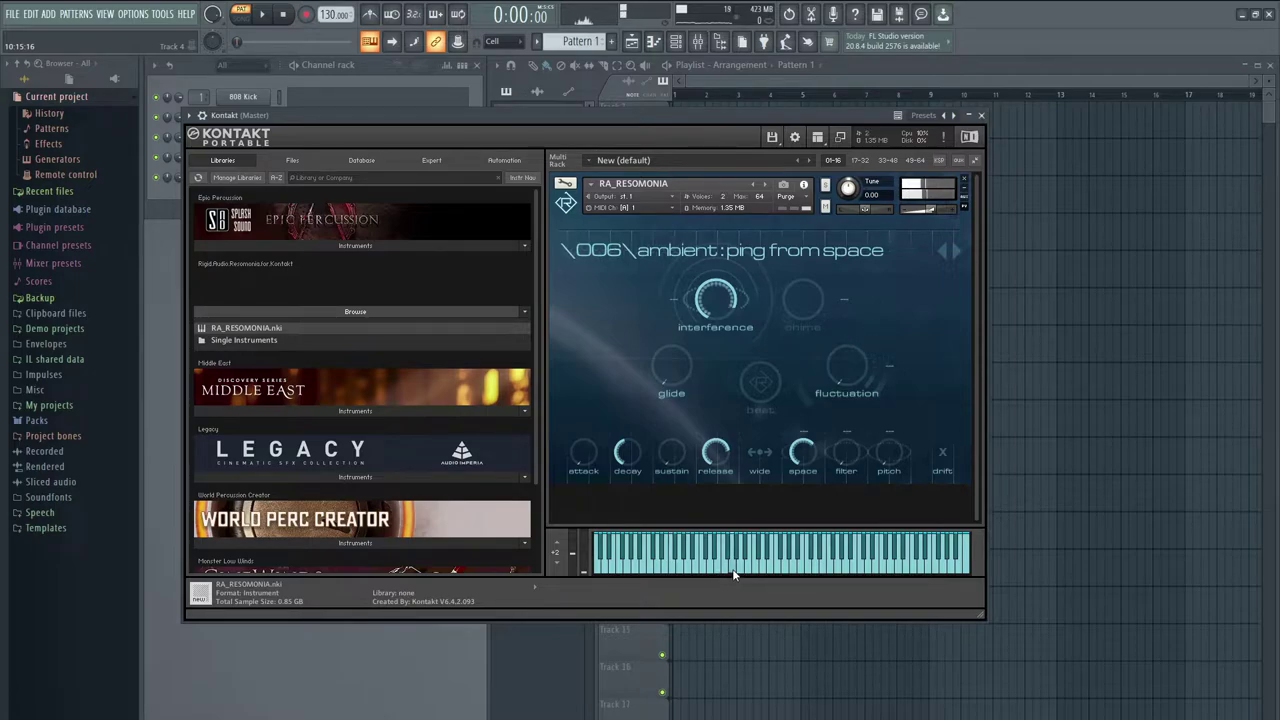
pyautogui.click(768, 553)
pyautogui.click(836, 560)
pyautogui.click(862, 573)
# - Load the 007 ambient:packet loss preset and audition it with several mid to high notes
pyautogui.click(956, 253)
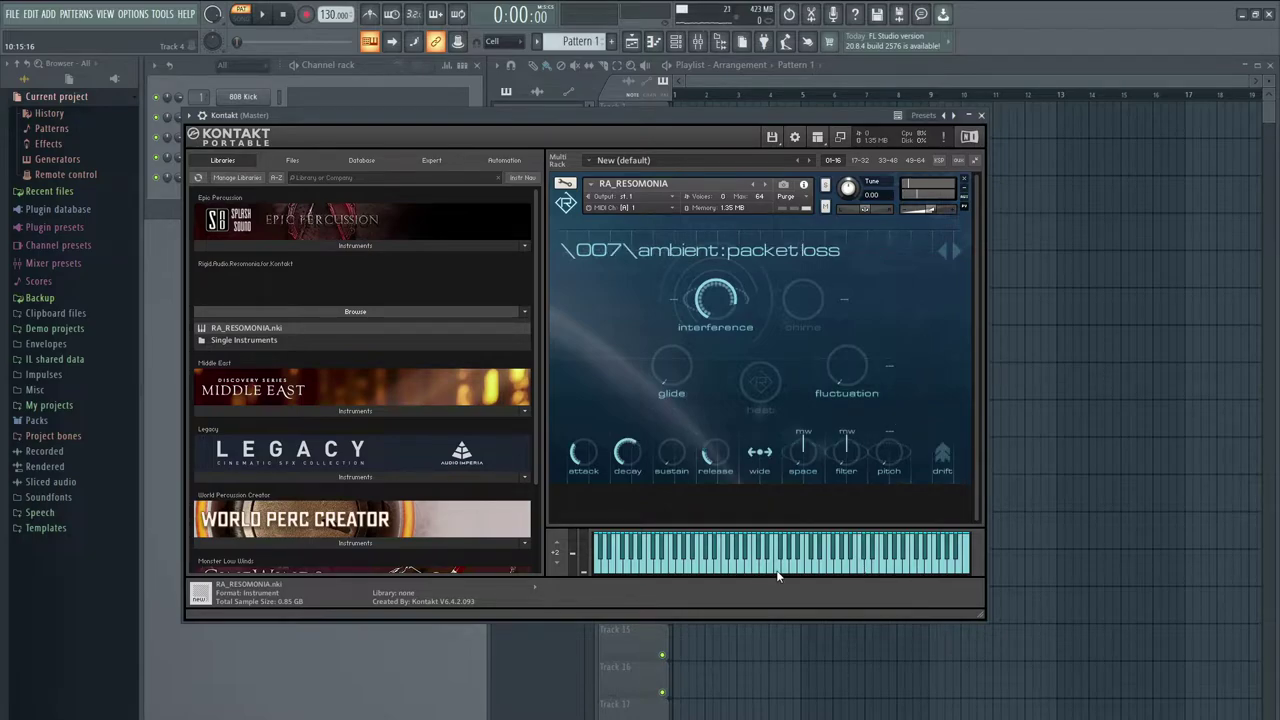
pyautogui.click(795, 578)
pyautogui.click(860, 578)
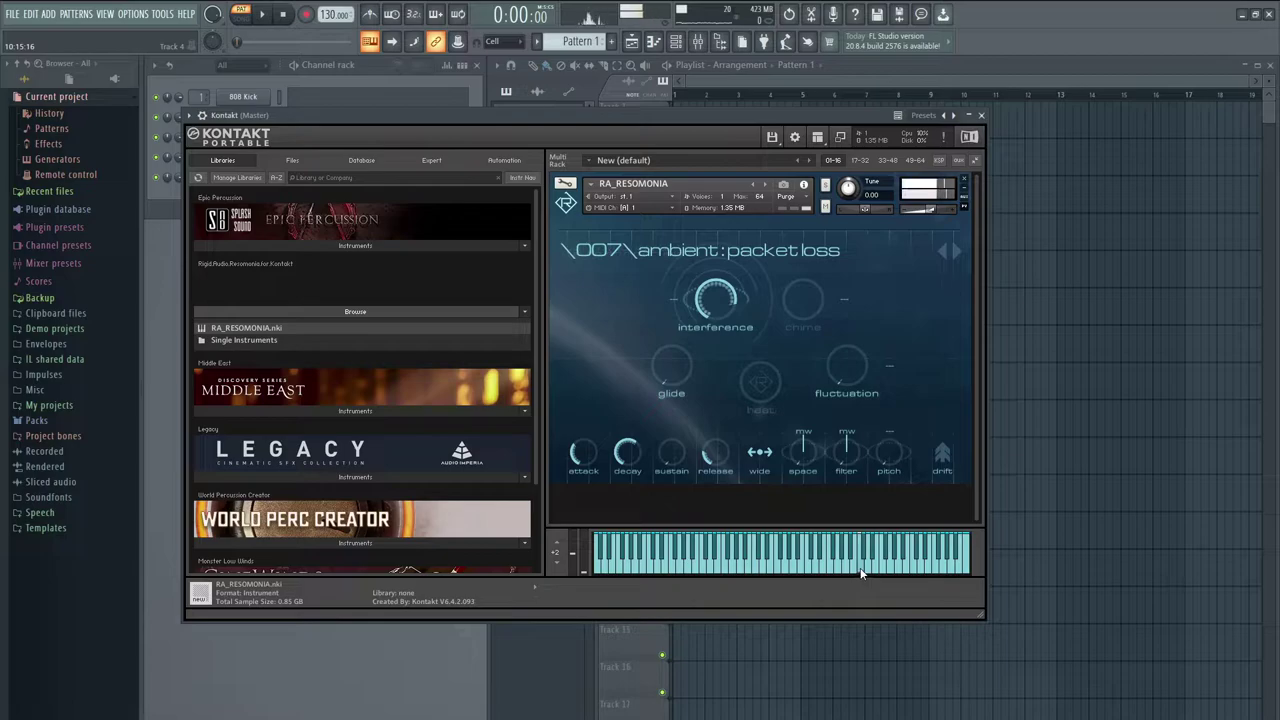
pyautogui.click(902, 562)
# - Load the 008 ambient:chasing preset and audition it with four progressively higher notes
pyautogui.click(957, 249)
pyautogui.click(687, 568)
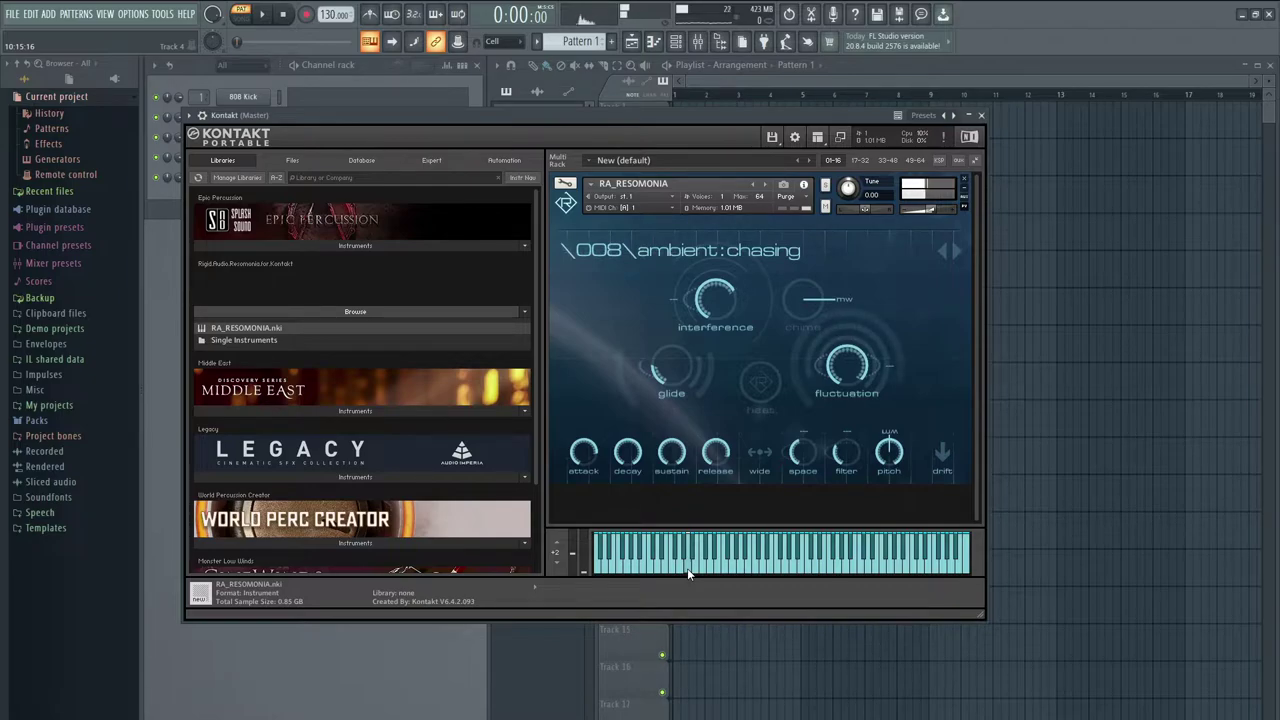
pyautogui.click(750, 570)
pyautogui.click(816, 570)
pyautogui.click(873, 560)
# - Load the 009 ambient:interlock preset and audition it with a couple of lower-range notes
pyautogui.click(958, 252)
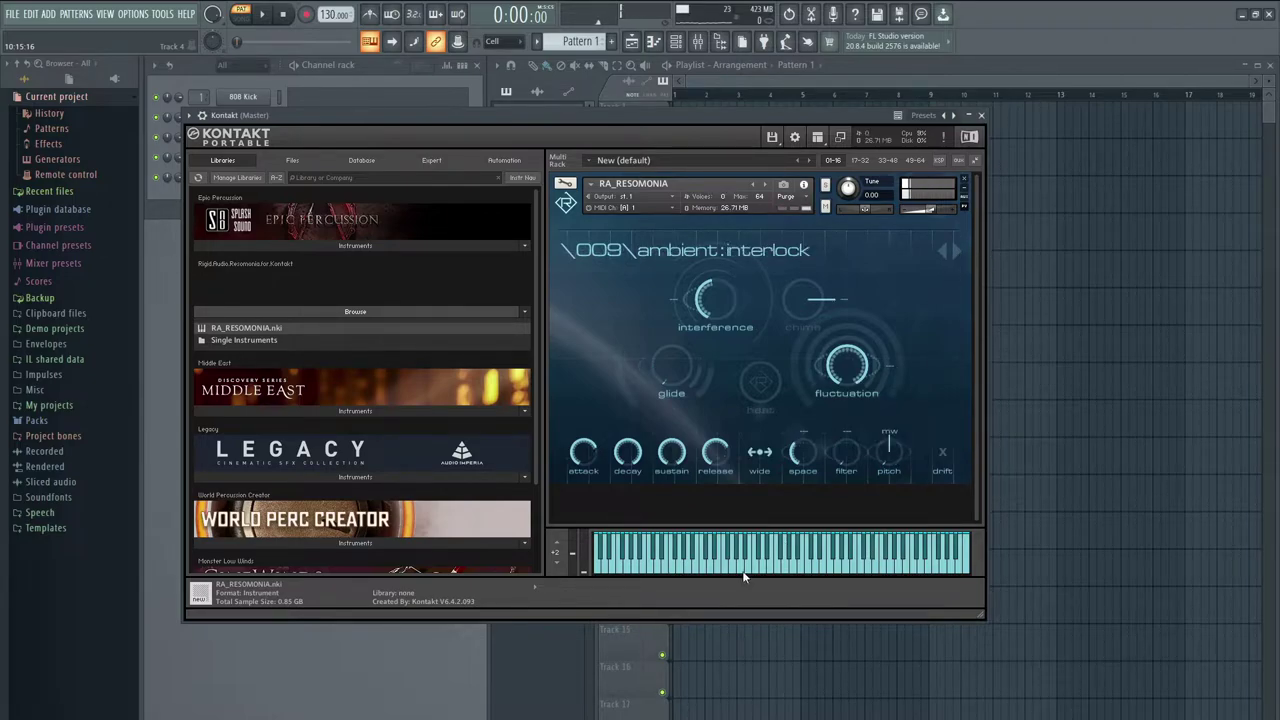
pyautogui.click(682, 576)
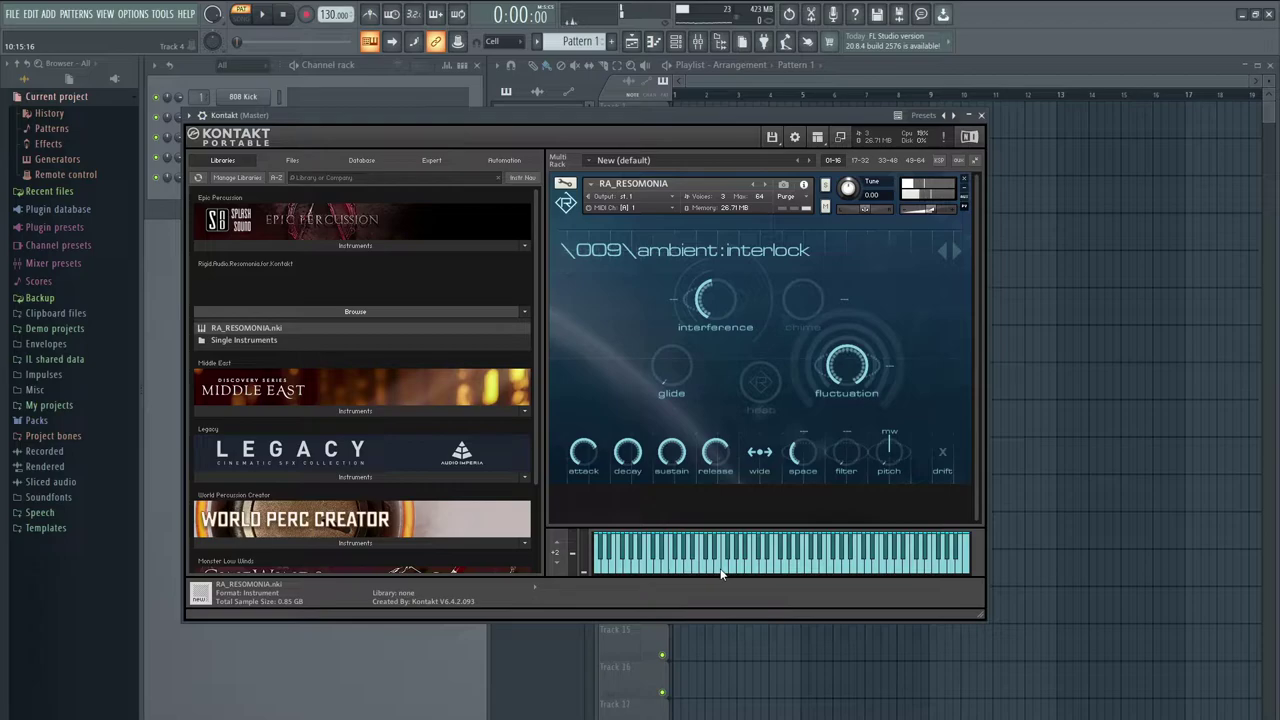
pyautogui.click(724, 573)
# - Load the 010 ambient:tenth preset and audition it with four notes from the lower to the upper range
pyautogui.click(956, 252)
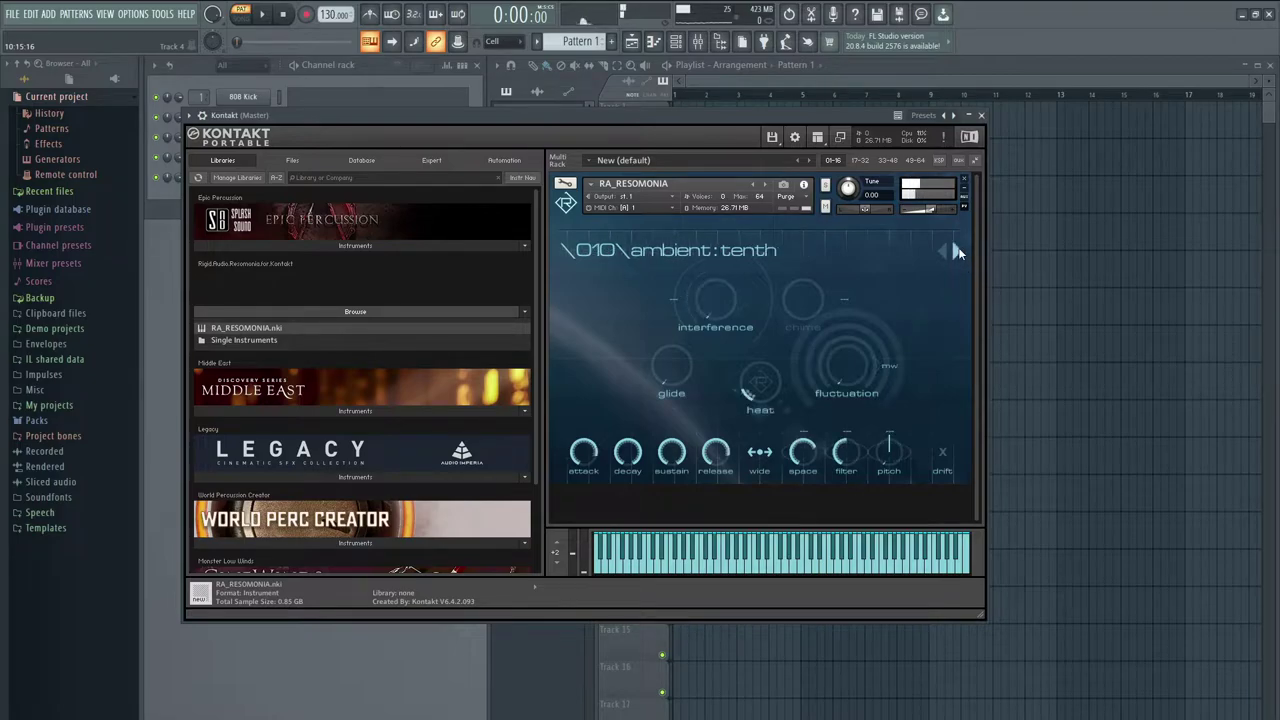
pyautogui.click(690, 570)
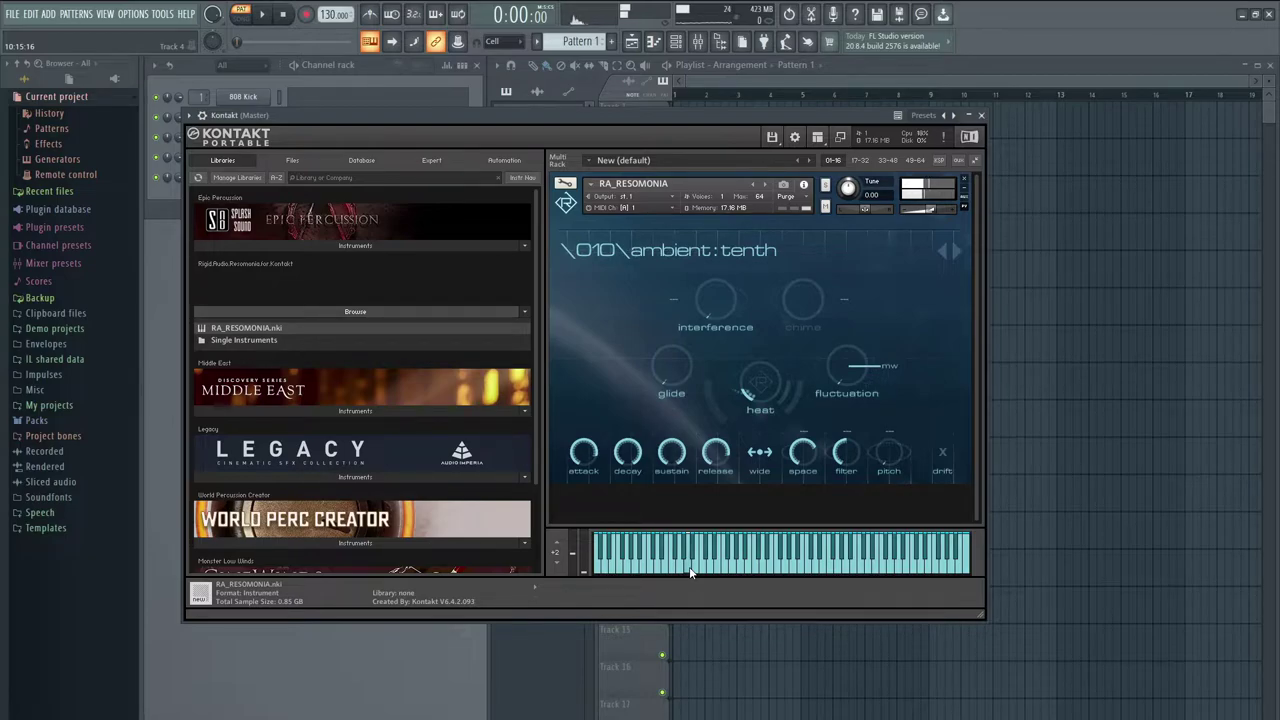
pyautogui.click(770, 560)
pyautogui.click(785, 568)
pyautogui.click(869, 576)
# - Load the 011 ambient:transitions preset and audition it up to the highest notes of the keyboard
pyautogui.click(955, 253)
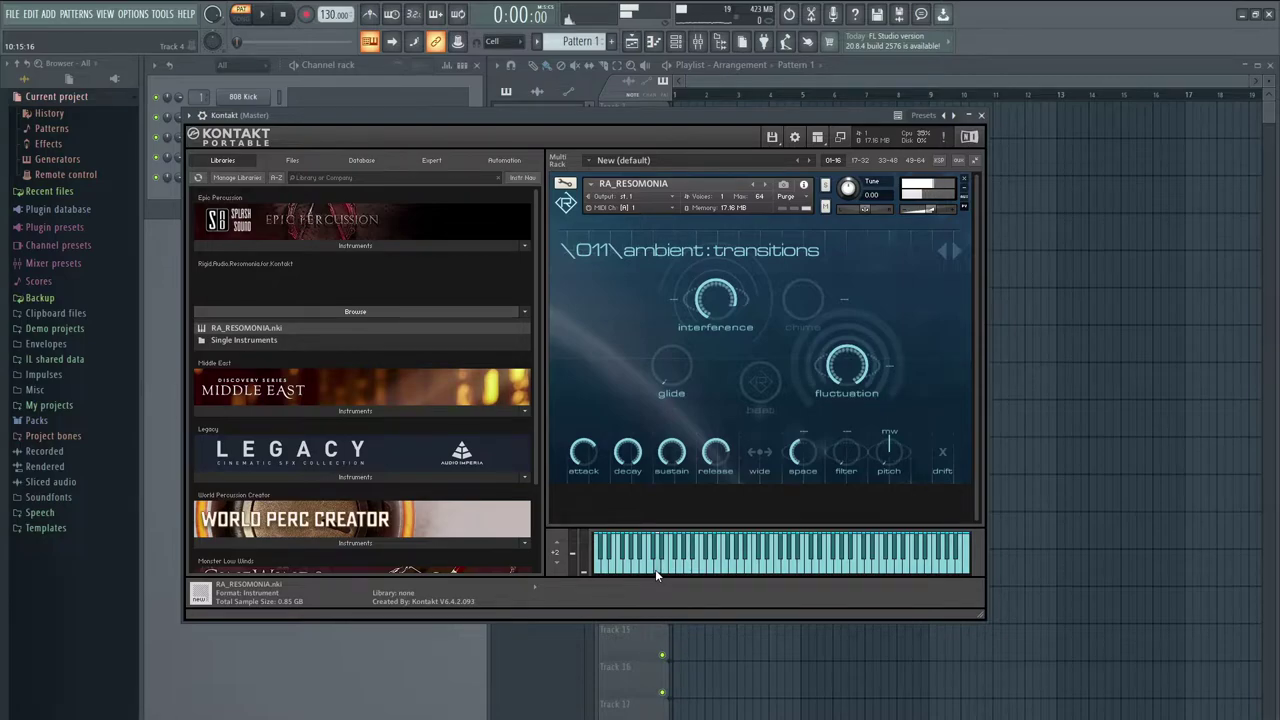
pyautogui.click(761, 570)
pyautogui.click(843, 558)
pyautogui.click(893, 573)
pyautogui.click(937, 575)
# - Load the 012 ambient:starspread preset and audition it with a low and a high note
pyautogui.click(957, 251)
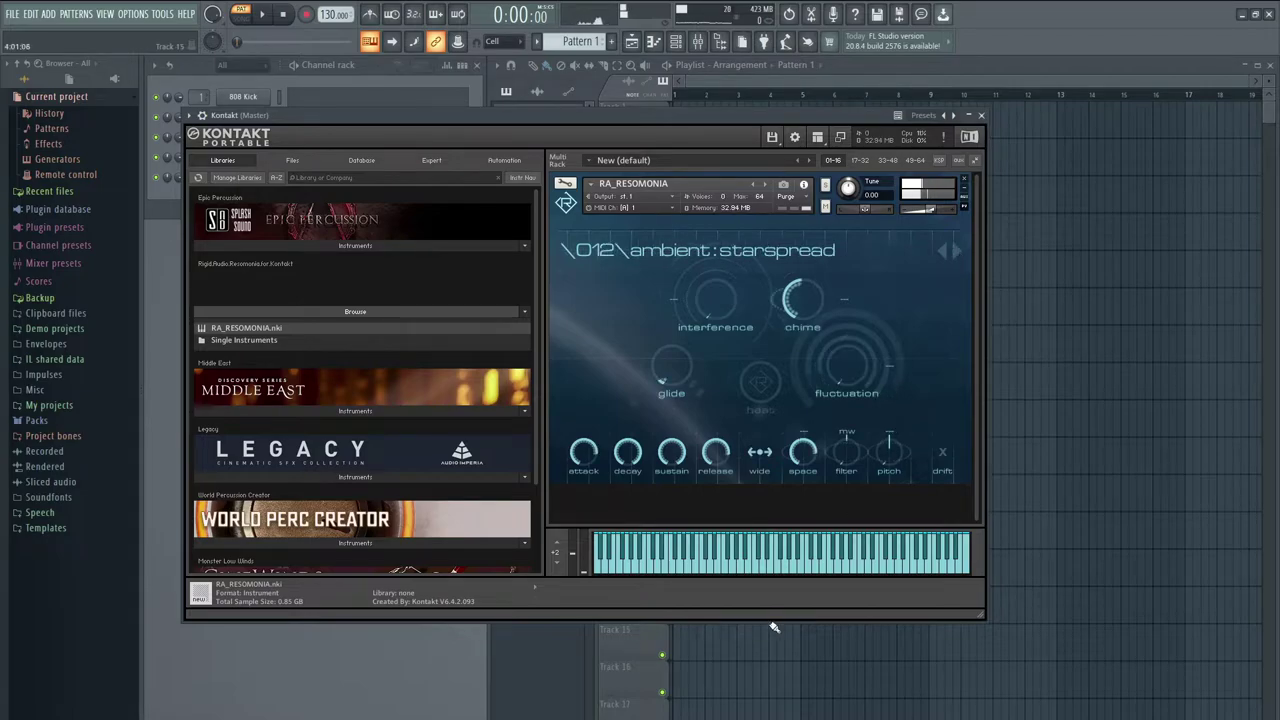
pyautogui.click(626, 568)
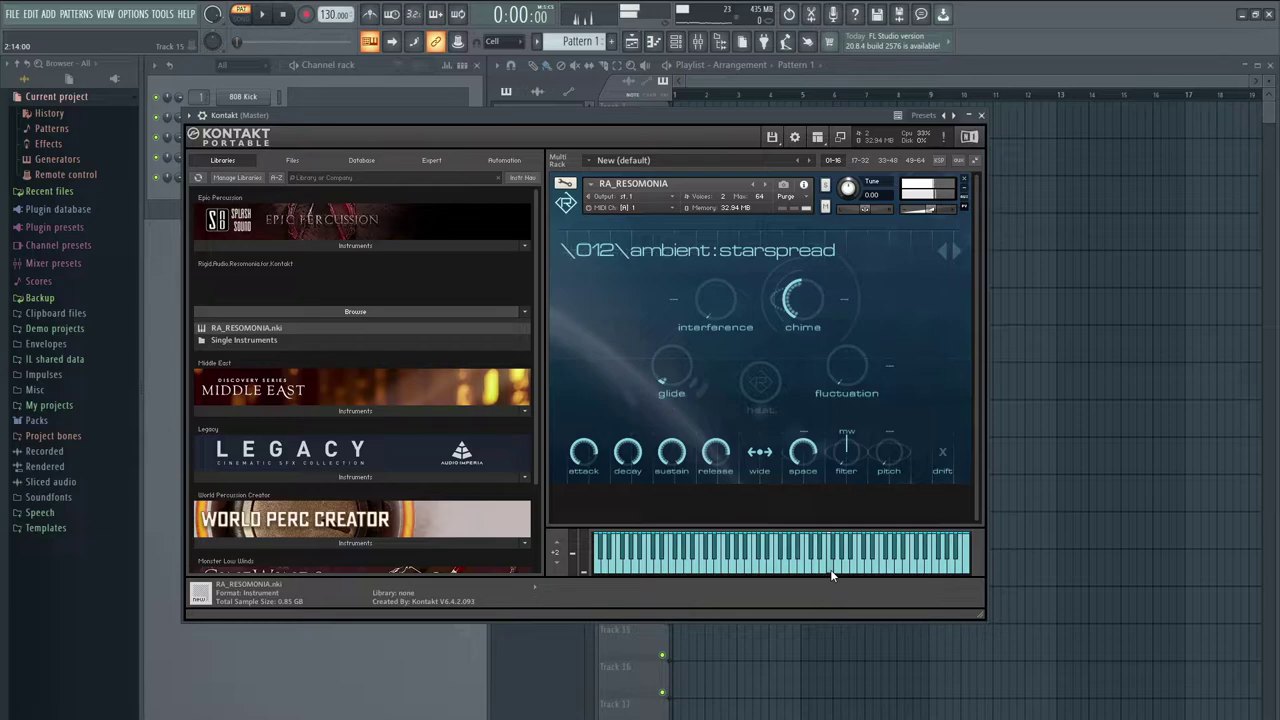
pyautogui.click(906, 574)
# - Load the 013 ambient:insomnia preset and audition it with middle, low and high notes
pyautogui.click(956, 251)
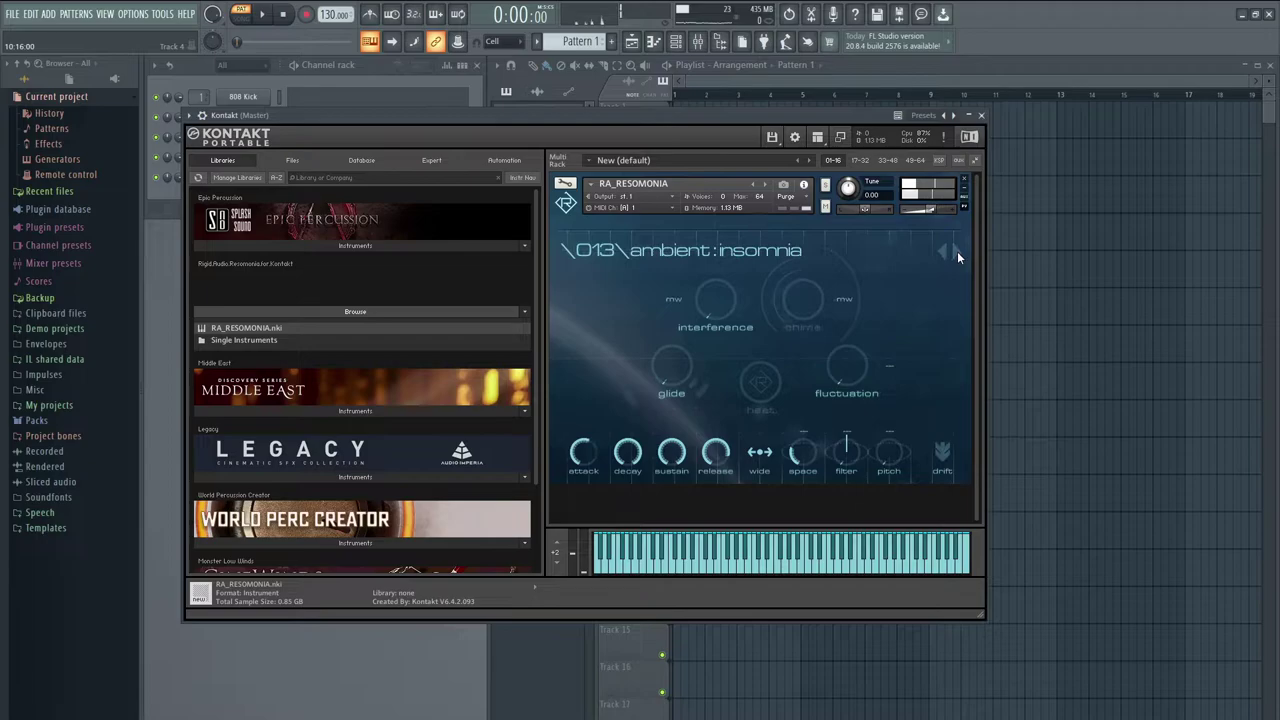
pyautogui.click(747, 567)
pyautogui.click(672, 568)
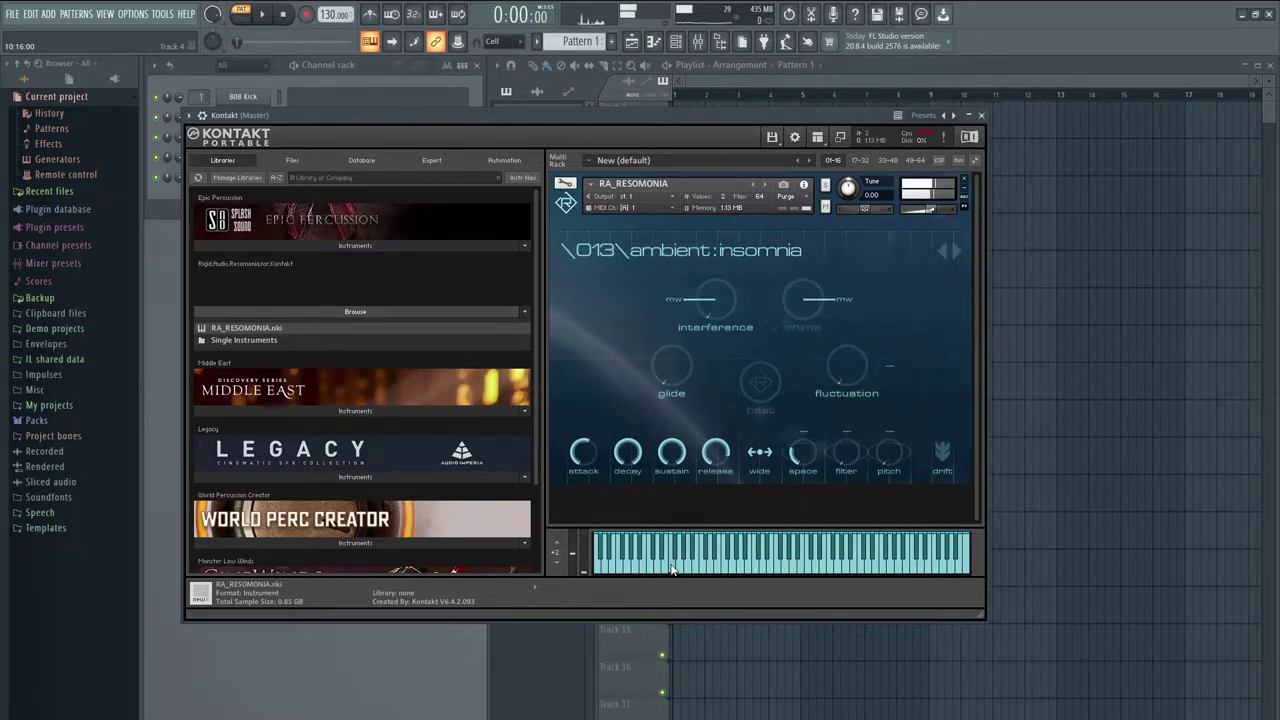
pyautogui.click(866, 556)
# - Load the 014 ambient:deep sphere preset and audition it with four notes rising from the low range
pyautogui.click(956, 251)
pyautogui.click(622, 572)
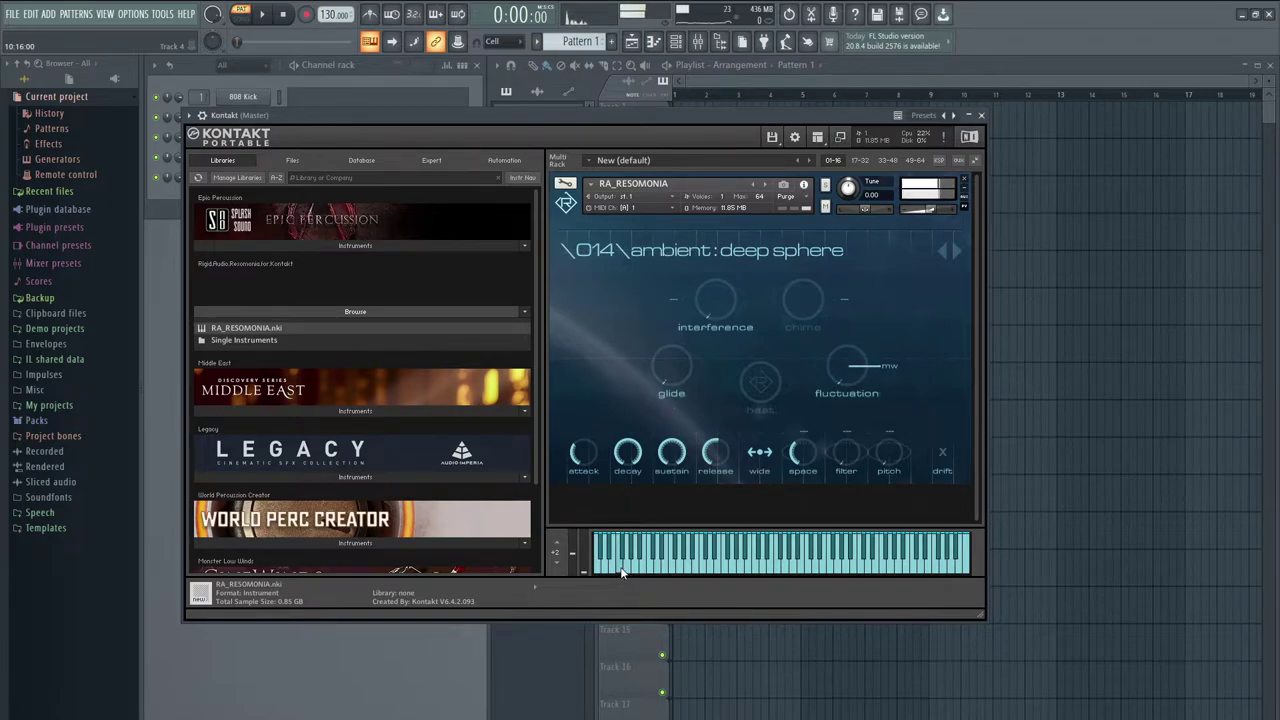
pyautogui.click(688, 565)
pyautogui.click(742, 566)
pyautogui.click(810, 560)
# - Load and audition the 015 ambient:malfunction and 016 ambient:neurofields presets one after the other
pyautogui.click(955, 250)
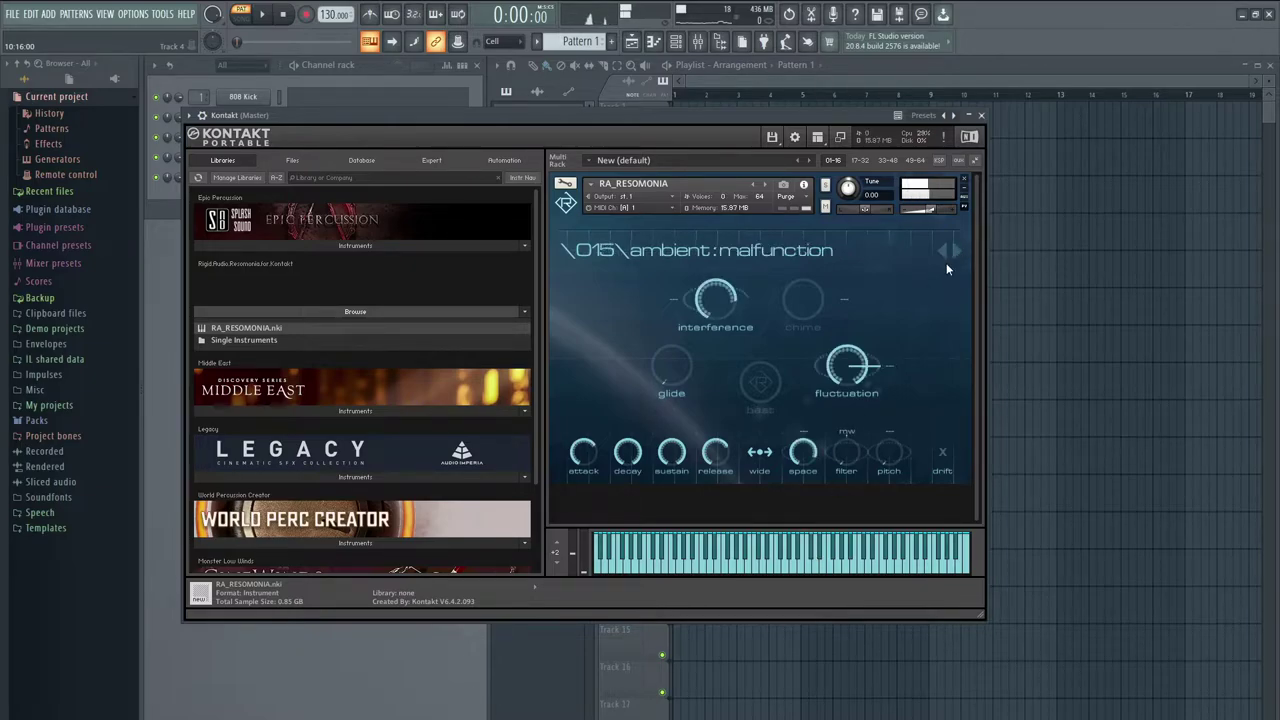
pyautogui.click(696, 566)
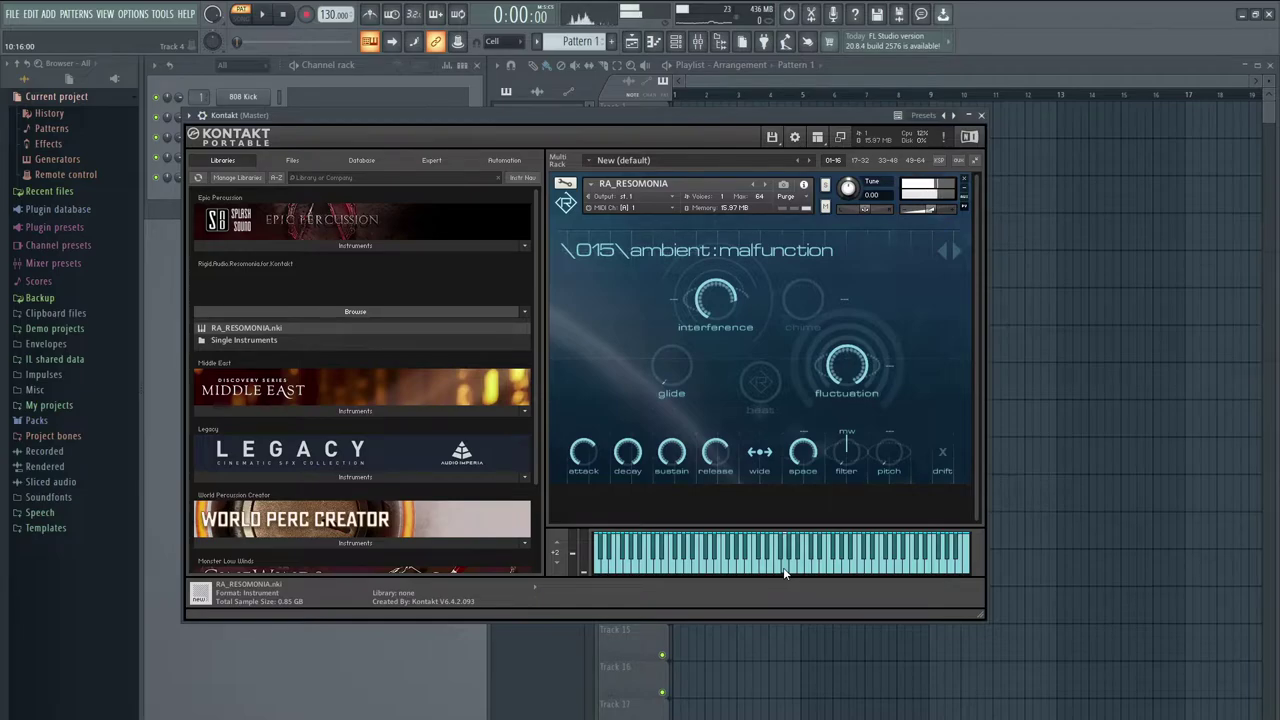
pyautogui.click(954, 251)
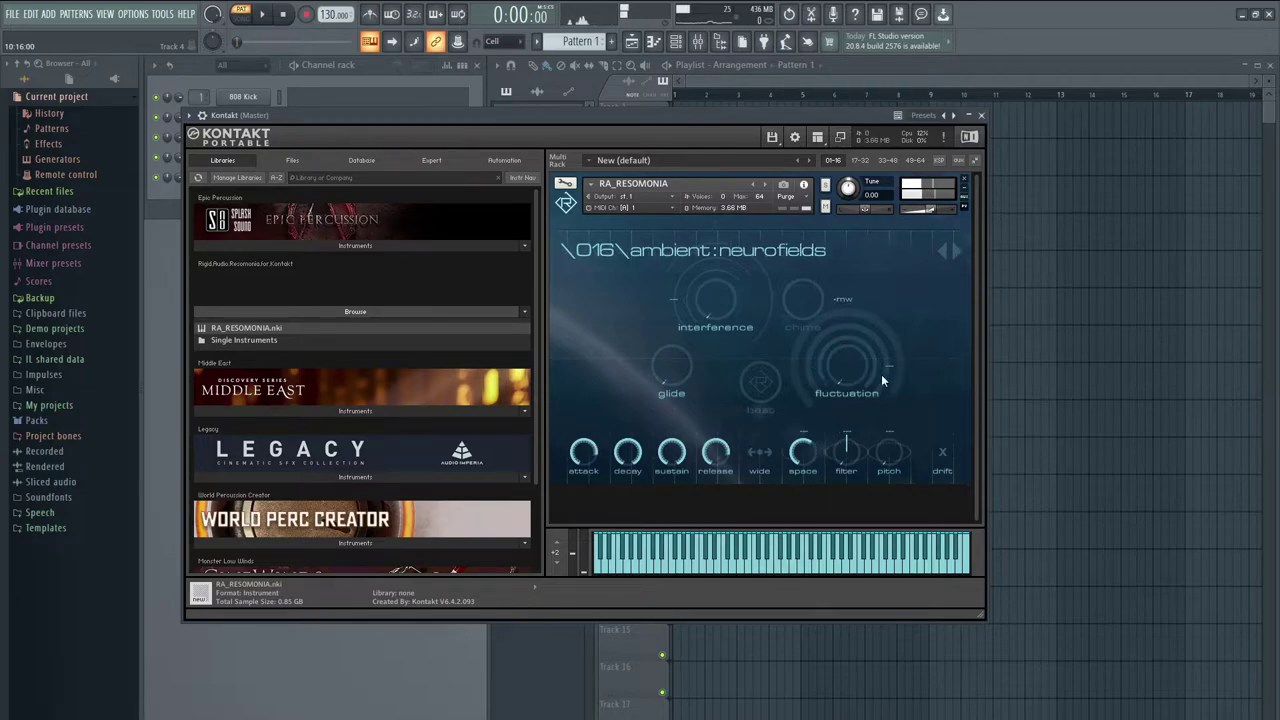
pyautogui.click(679, 570)
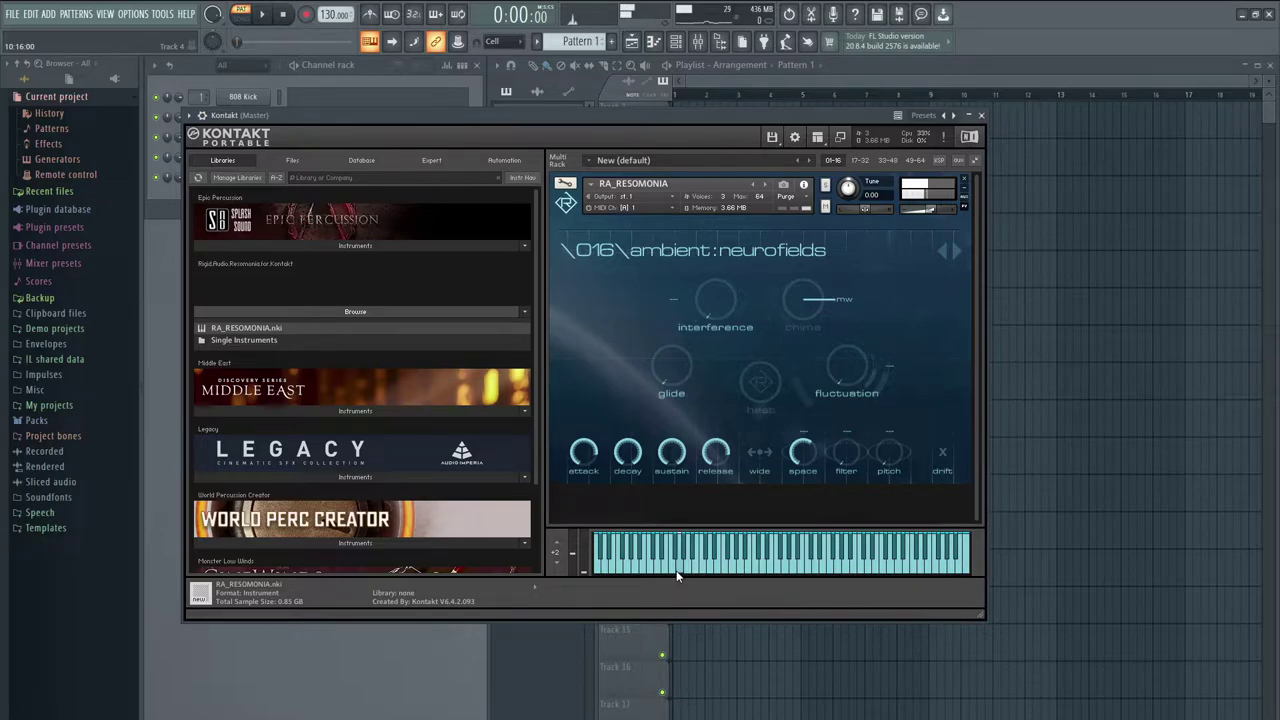
pyautogui.click(798, 562)
# - Load the 017 ambient:shatter preset and audition it with a lower and a higher note
pyautogui.click(954, 252)
pyautogui.click(699, 568)
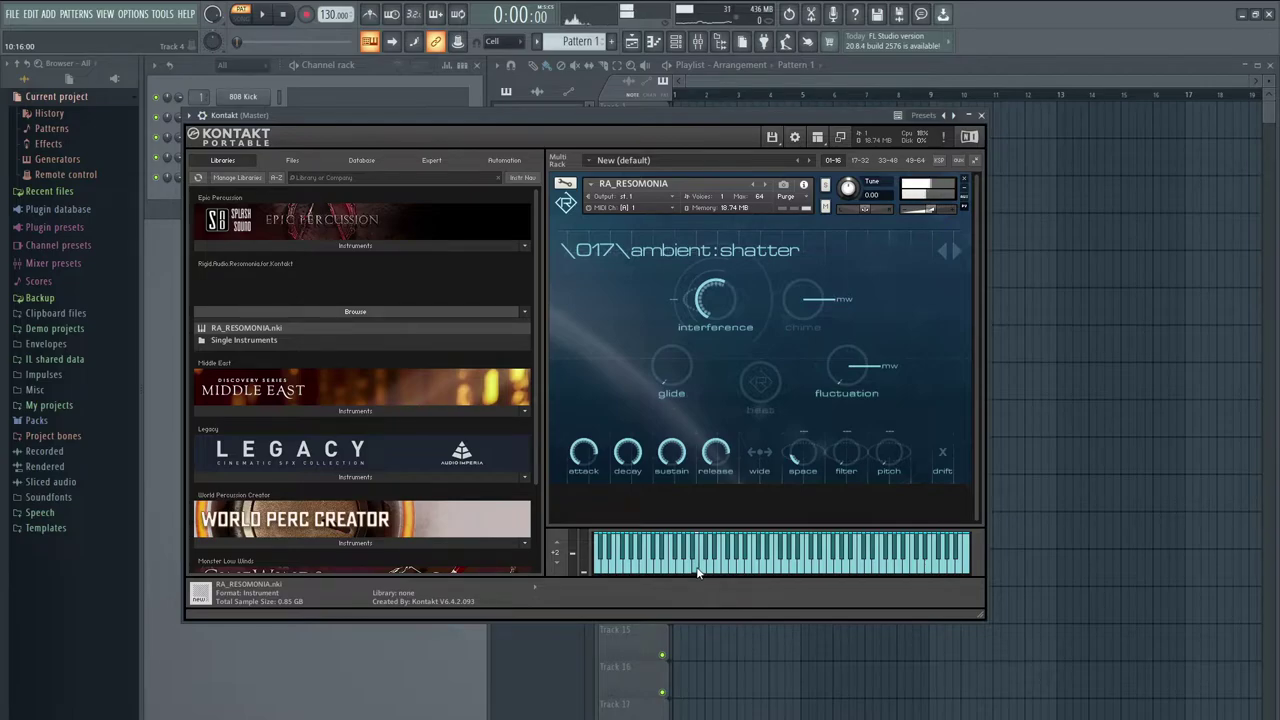
pyautogui.click(843, 574)
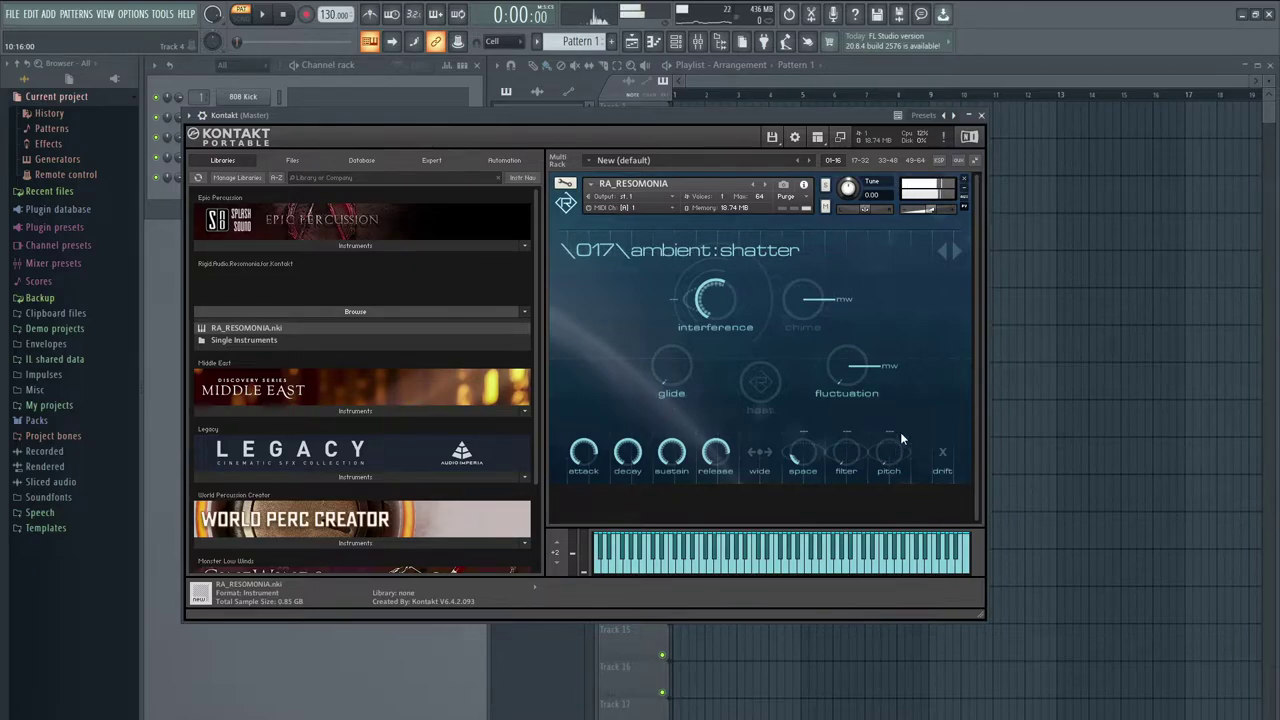
# - Load the 018 ambient:pivots preset and audition it with three progressively higher notes
pyautogui.click(957, 251)
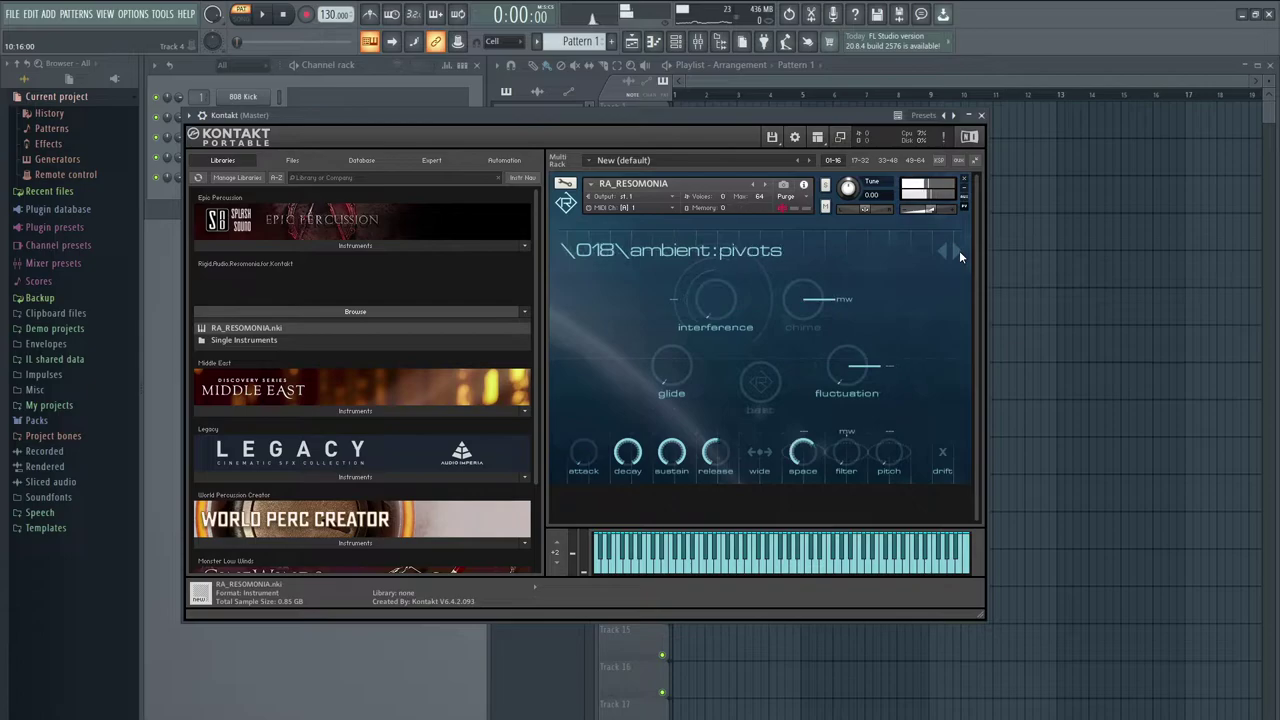
pyautogui.click(663, 574)
pyautogui.click(760, 570)
pyautogui.click(820, 558)
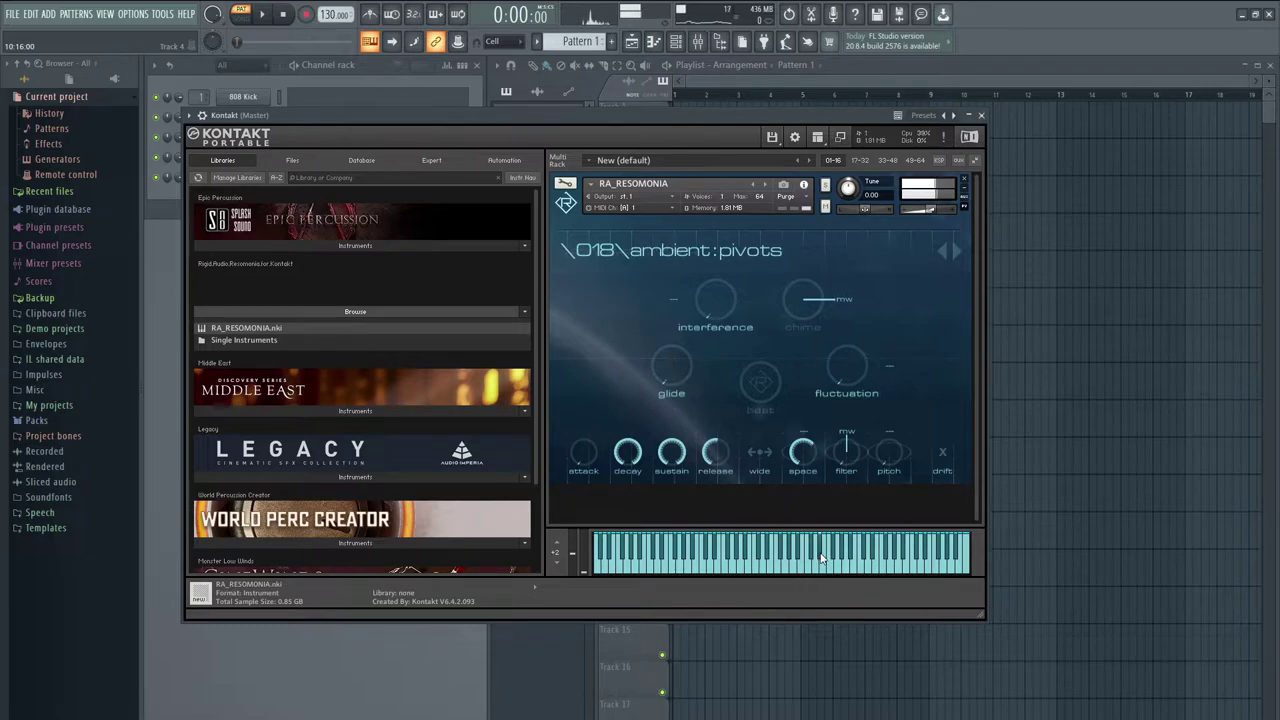
# - Load the 019 ambient:second contact preset and audition it with a lower and a higher note
pyautogui.click(960, 246)
pyautogui.click(715, 575)
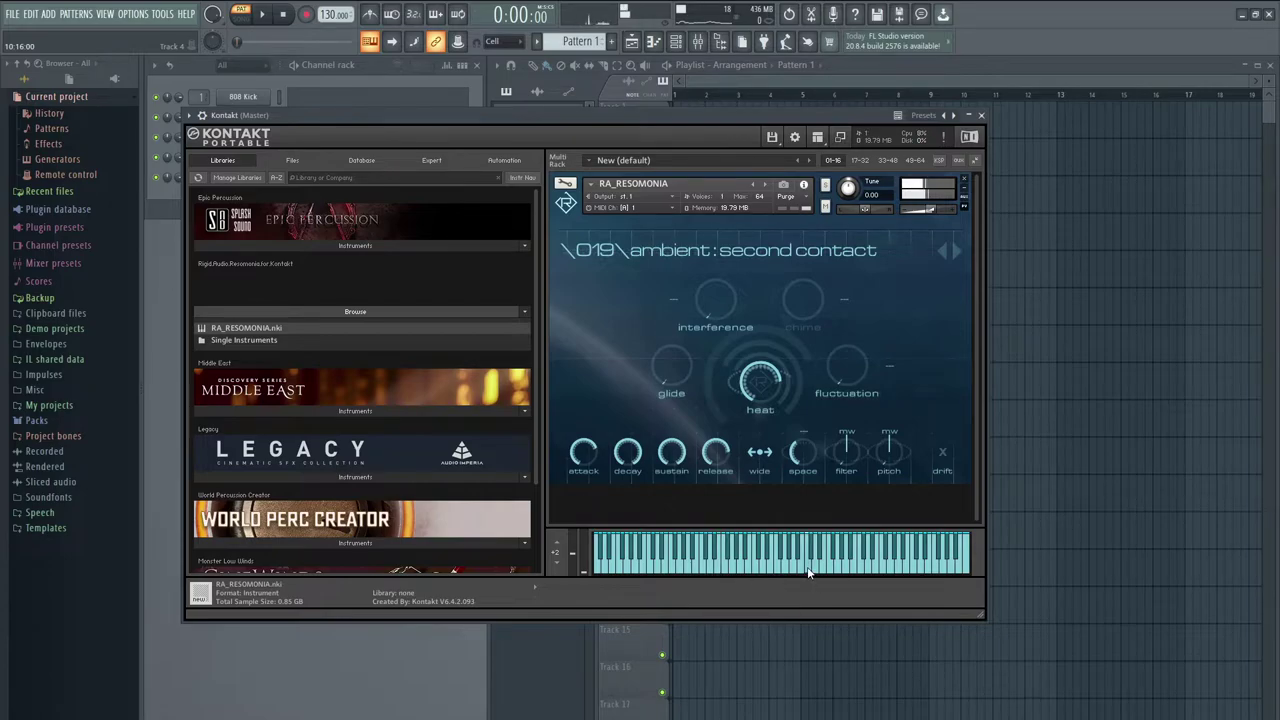
pyautogui.click(873, 559)
# - Load the 020 ambient:leviatan preset and audition it with five notes rising to the upper range
pyautogui.click(955, 251)
pyautogui.click(710, 566)
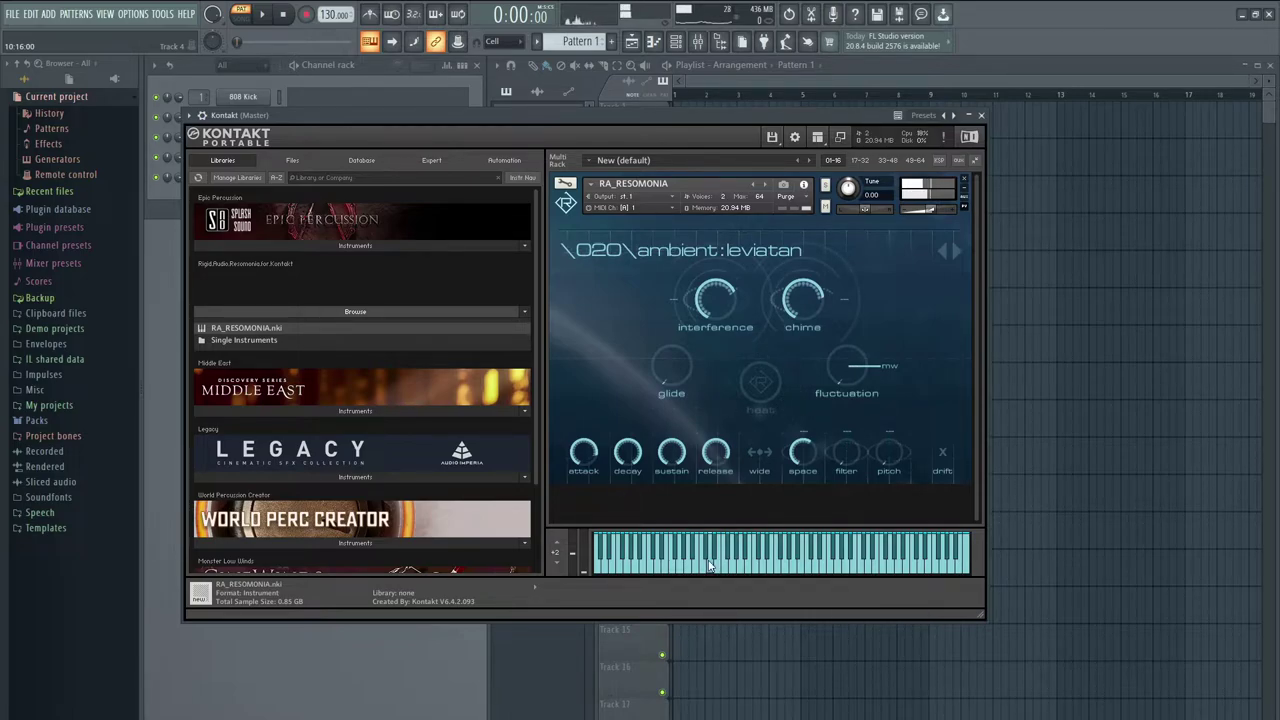
pyautogui.click(770, 571)
pyautogui.click(820, 560)
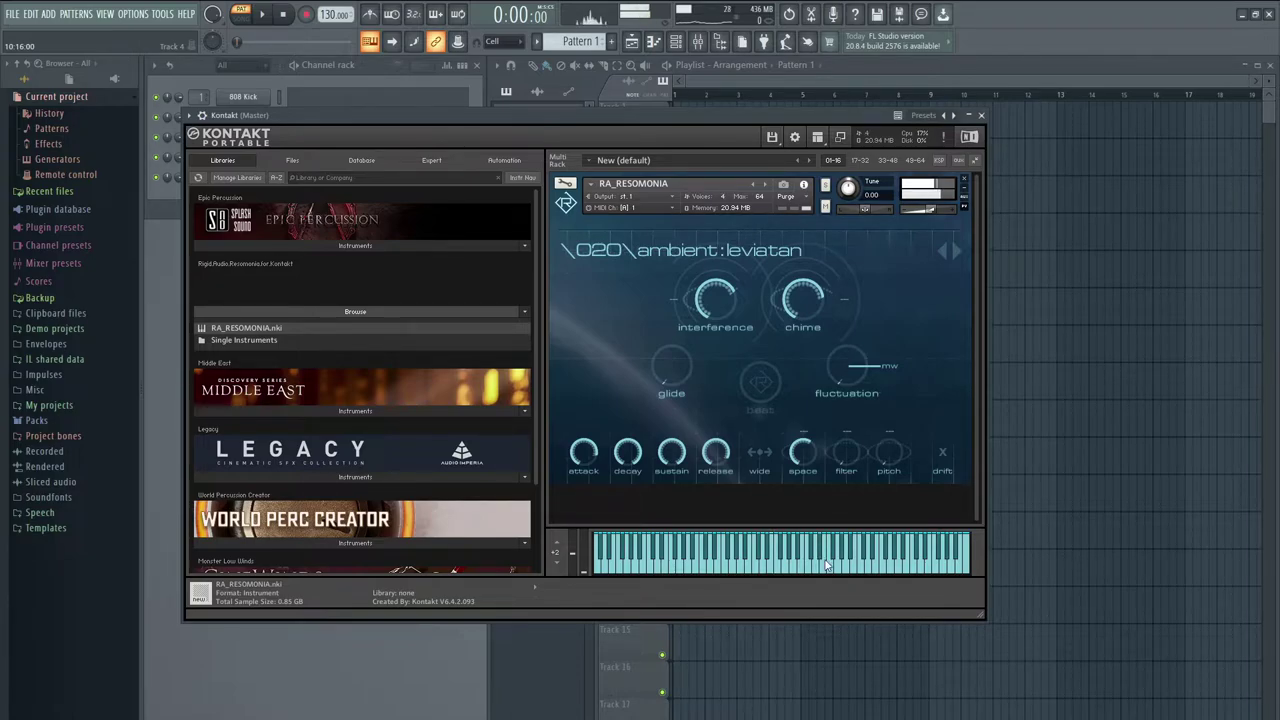
pyautogui.click(853, 570)
pyautogui.click(914, 571)
# - Load the 021 ambient:parawinds preset and audition it with two lower-middle notes
pyautogui.click(958, 249)
pyautogui.click(704, 568)
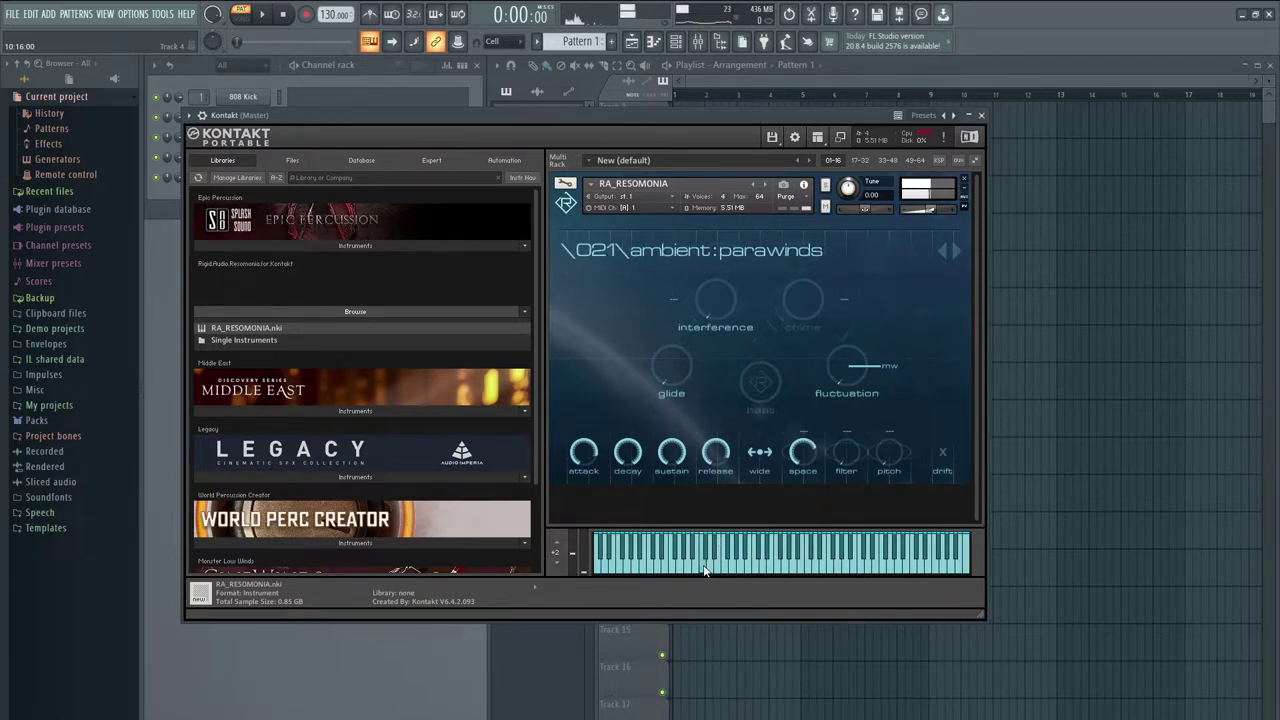
pyautogui.click(751, 568)
# - Load and audition the 022 ambient:full return and 023 ambient:velvet mind presets with one note each
pyautogui.click(955, 250)
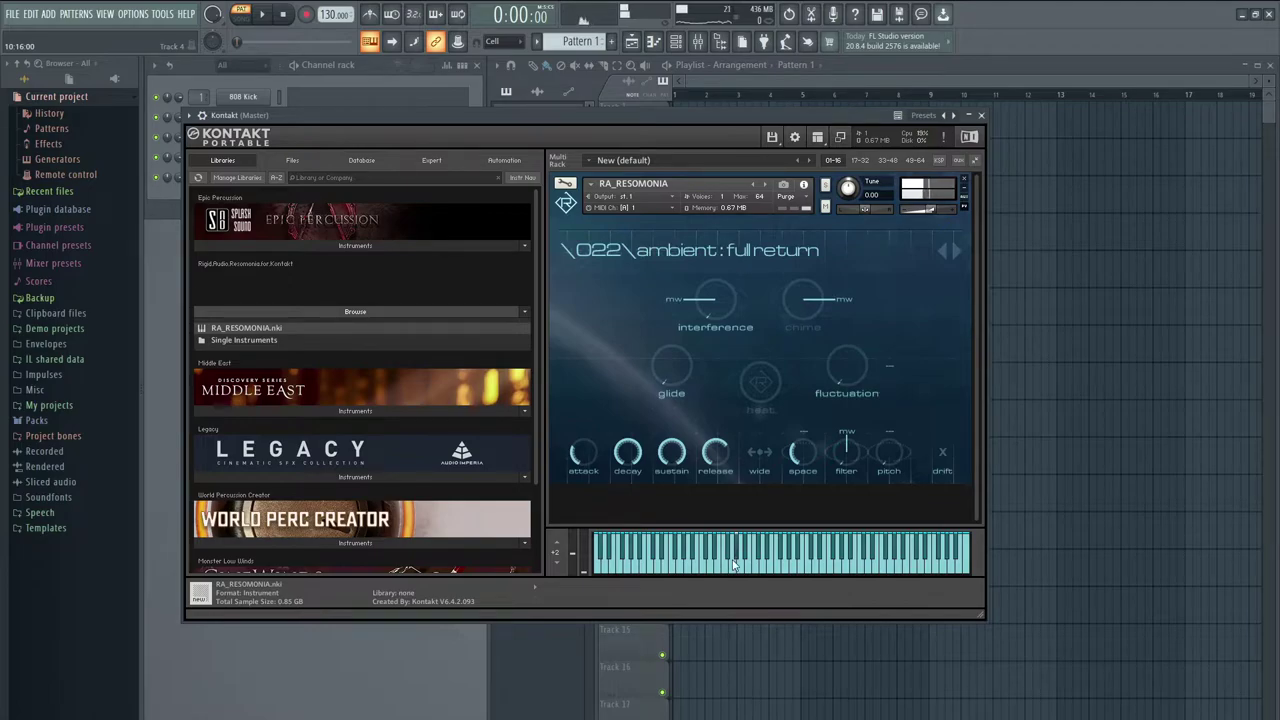
pyautogui.click(683, 572)
pyautogui.click(956, 251)
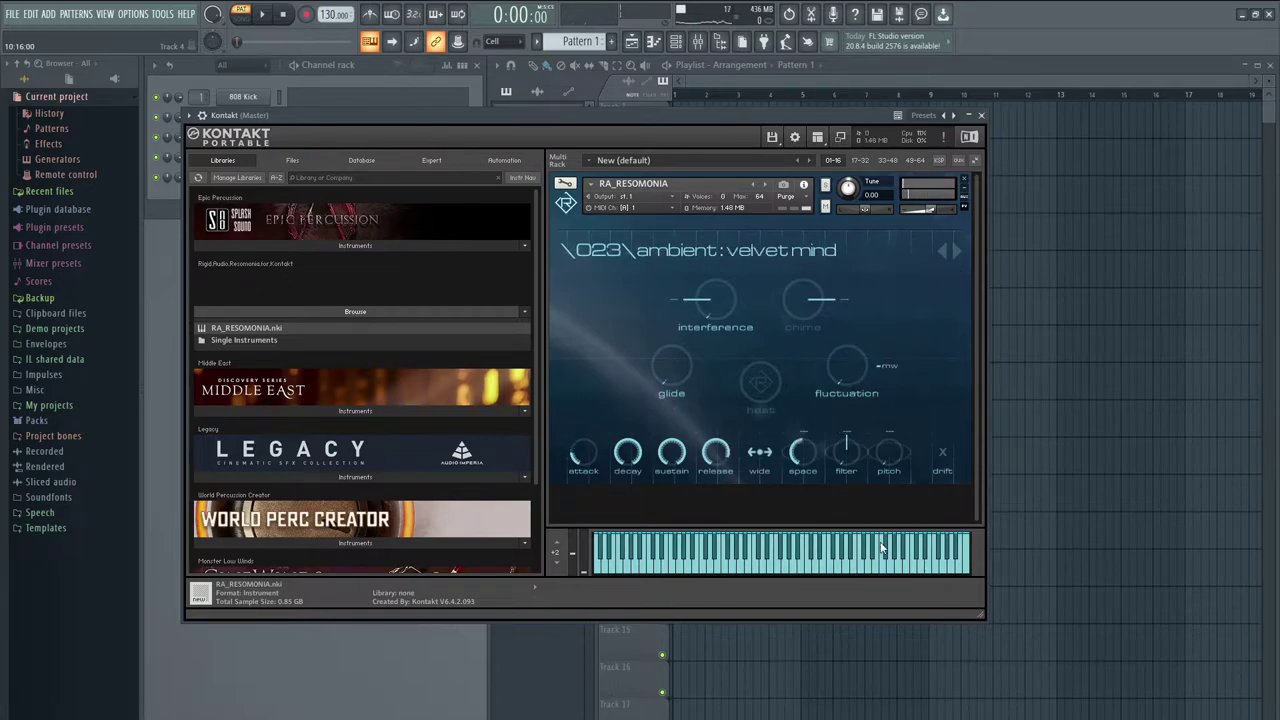
pyautogui.click(899, 575)
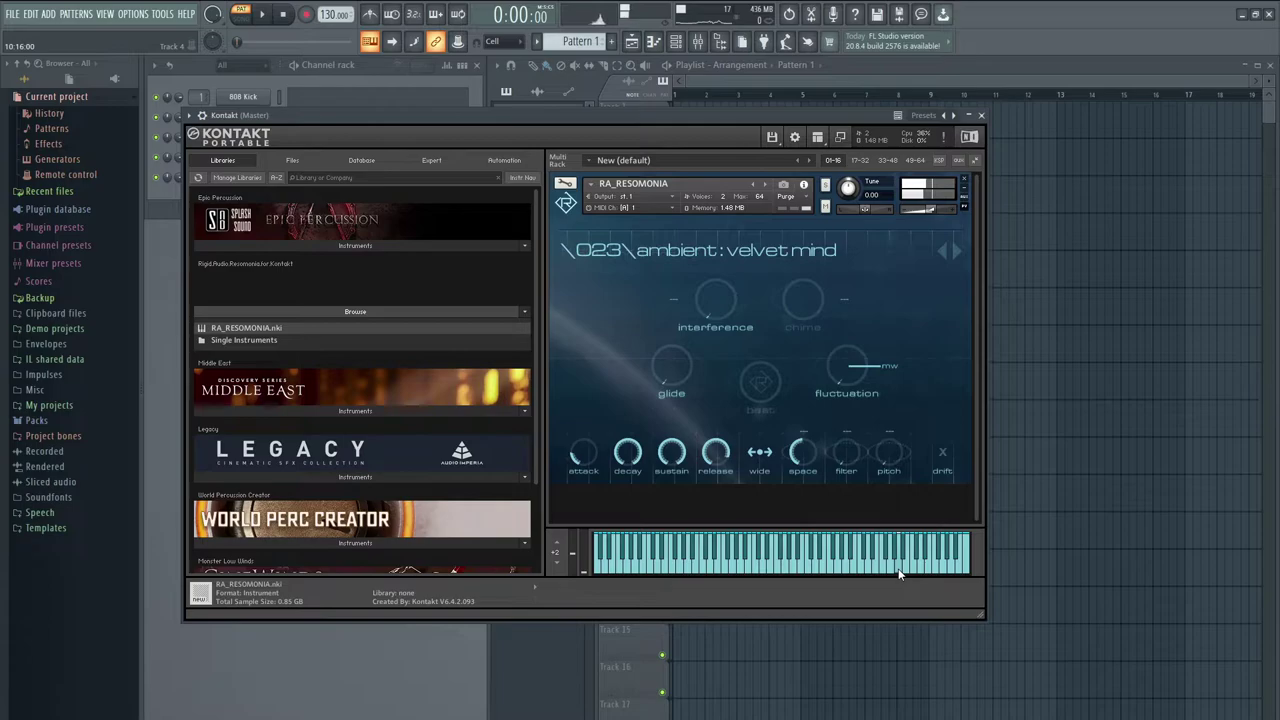
# - Finish auditioning the 023 ambient:velvet mind preset with a note, and audition 024 ambient:magnetic with an upper and a lower note
pyautogui.click(770, 573)
pyautogui.click(956, 249)
pyautogui.click(921, 570)
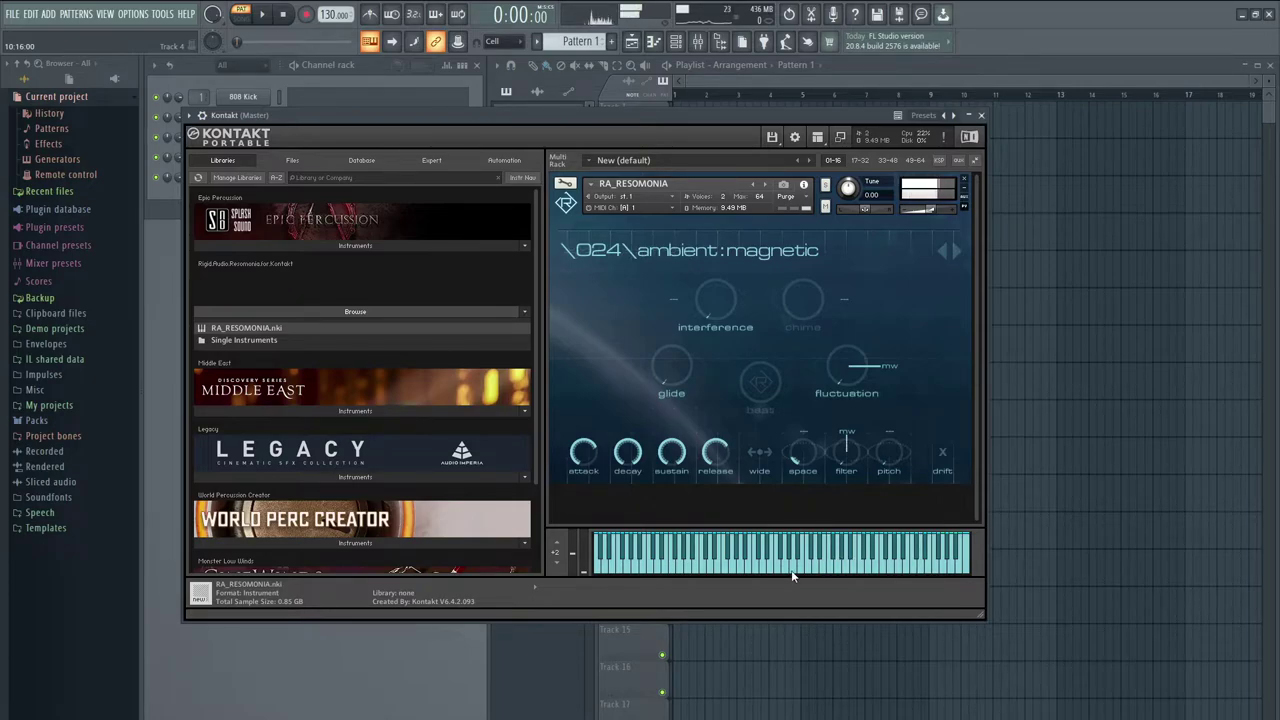
pyautogui.click(716, 560)
# - Load the 025 ambient:lunar morning preset and audition it with three descending notes
pyautogui.click(958, 250)
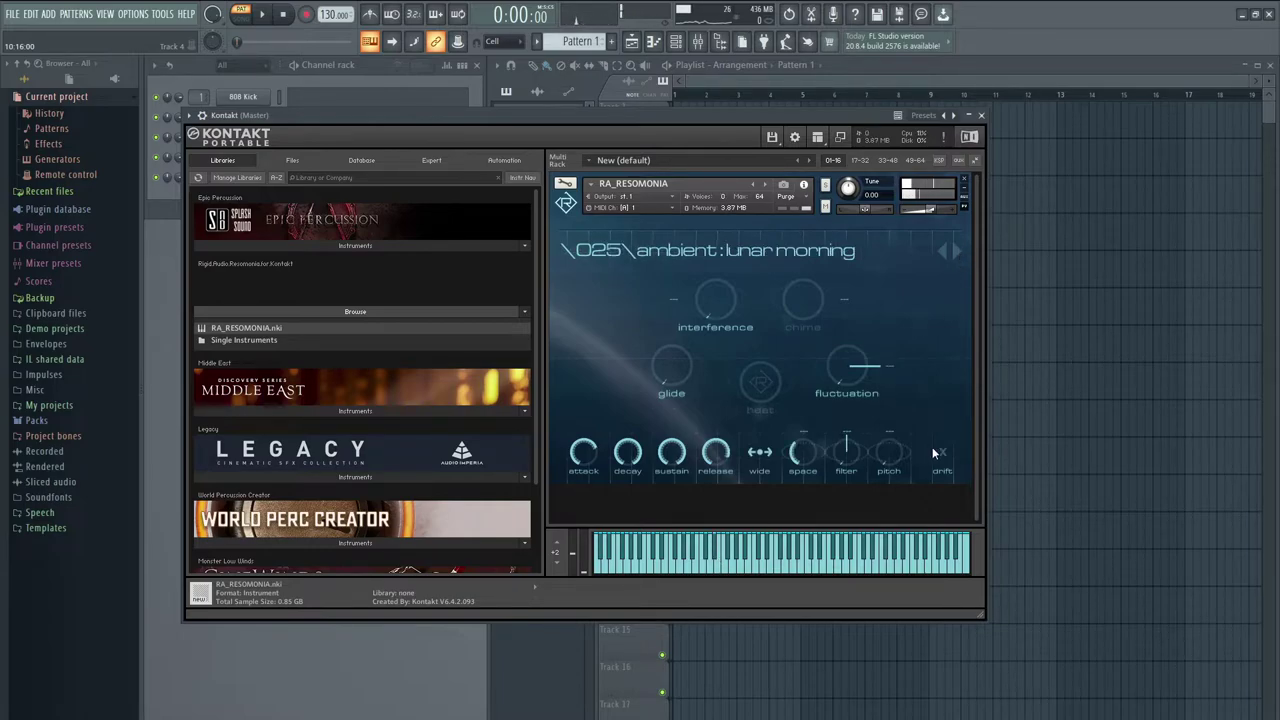
pyautogui.click(836, 566)
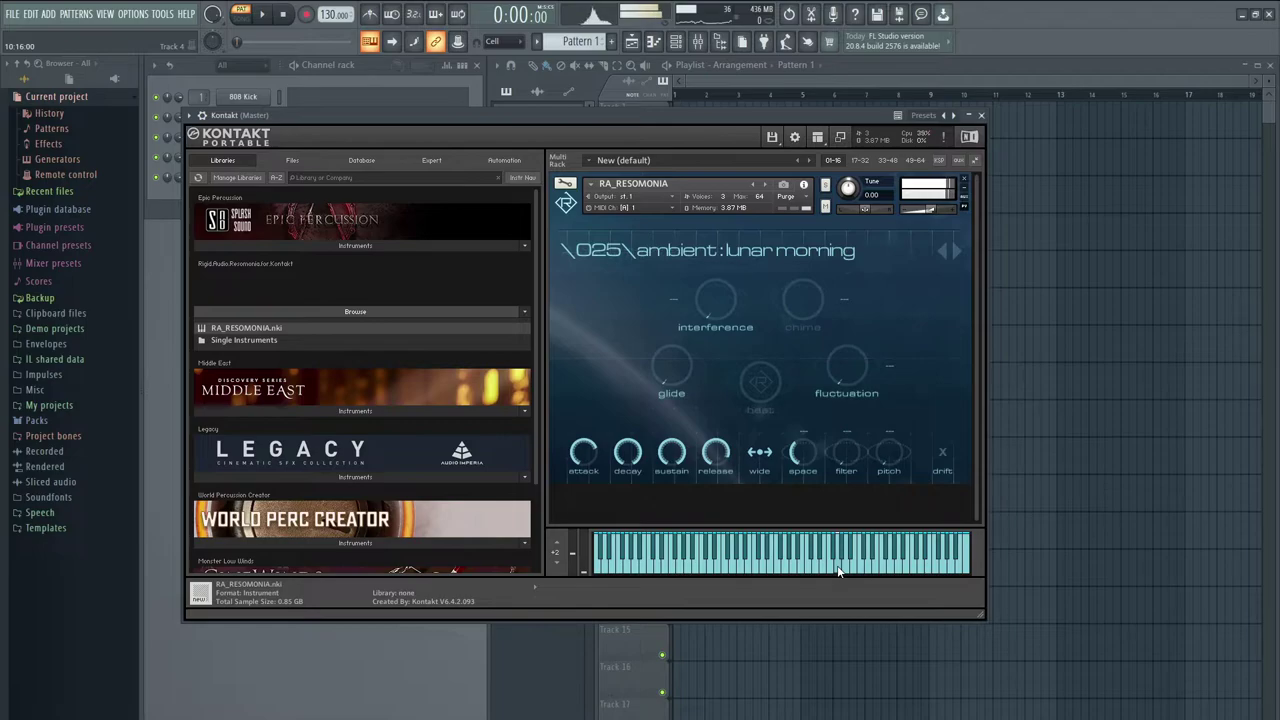
pyautogui.click(781, 567)
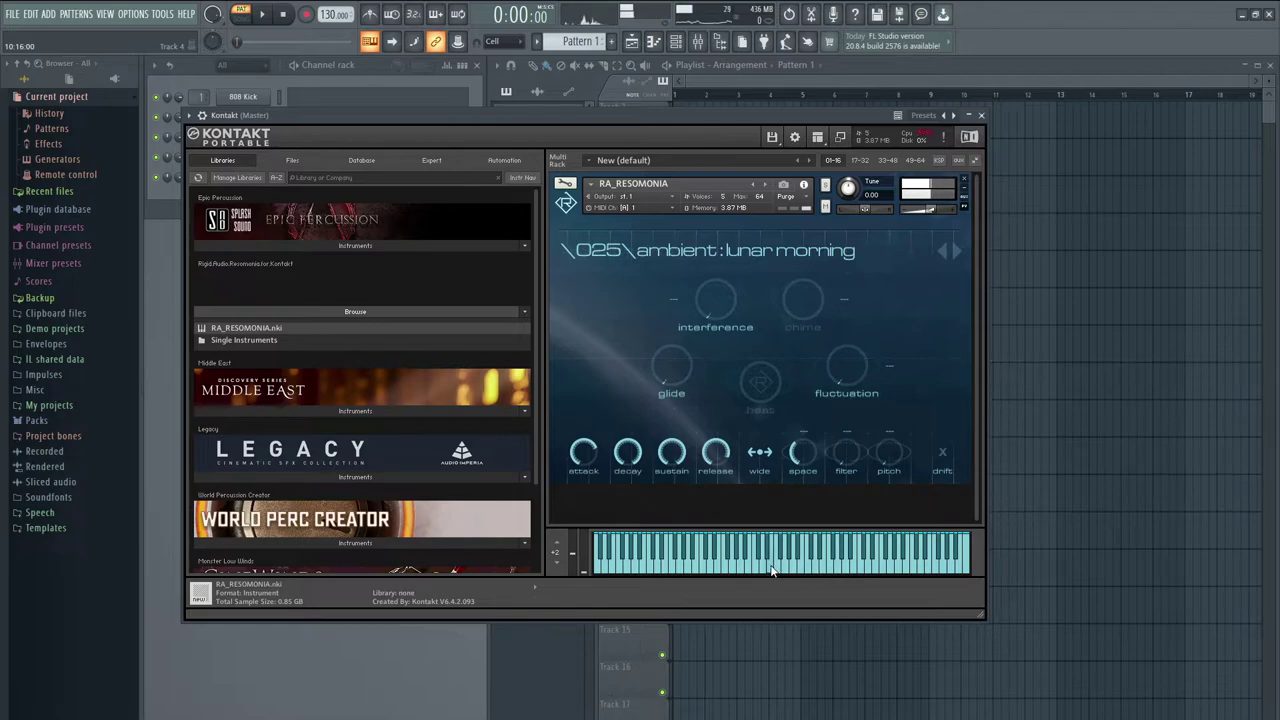
pyautogui.click(716, 570)
# - Advance past 026 hybrid:proton cycle to the 029 hybrid:radials preset and audition it with a higher and a lower note
pyautogui.click(958, 252)
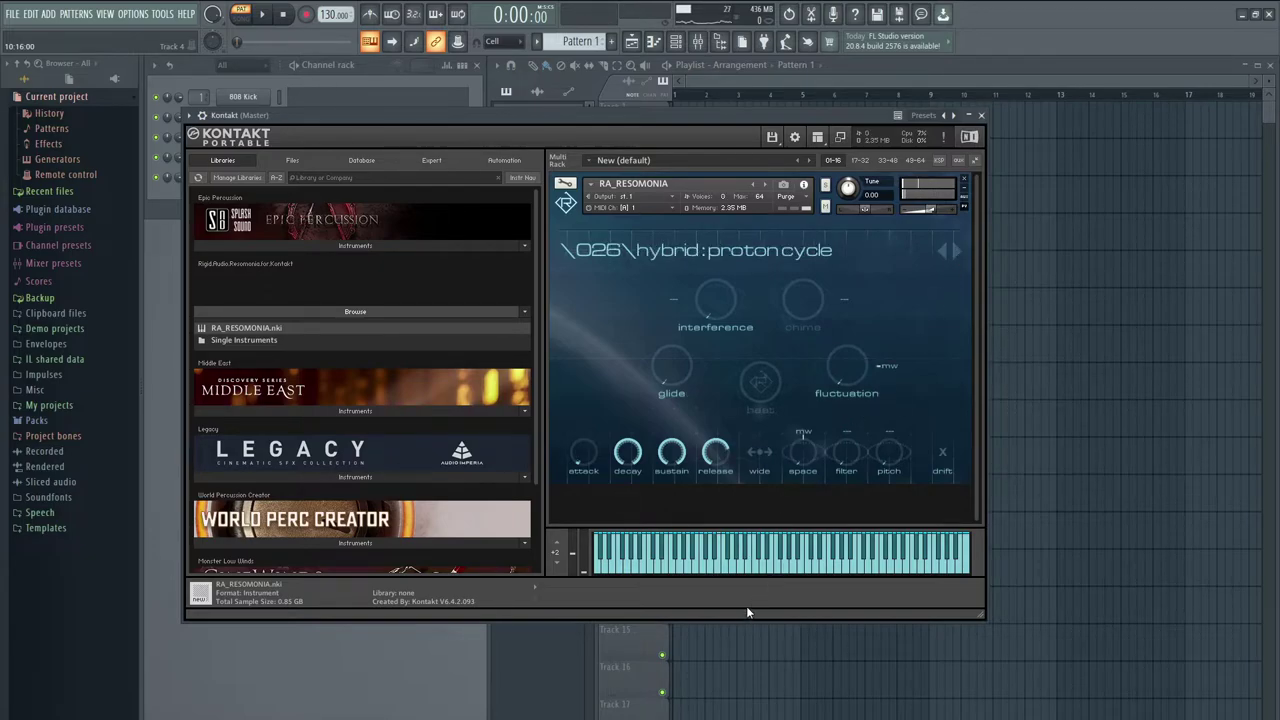
pyautogui.click(858, 576)
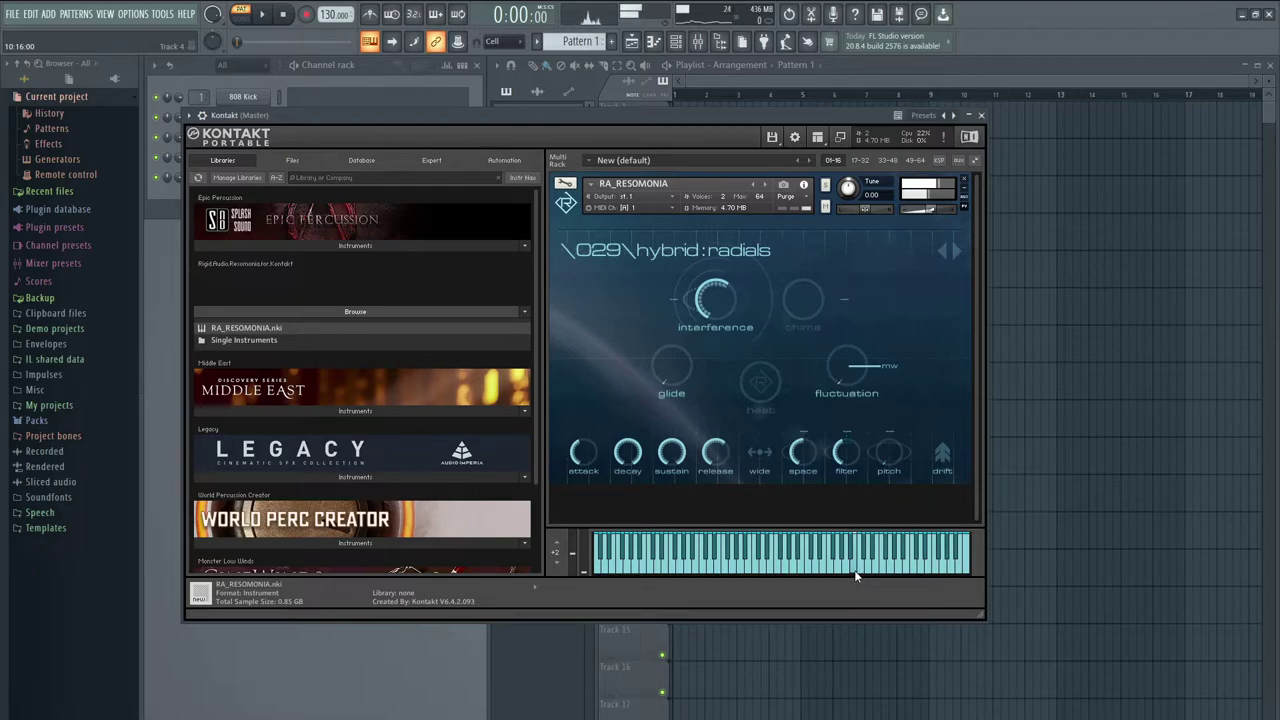
pyautogui.click(757, 572)
# - Advance past 030 hybrid:hollow out to the 031 hybrid:void zero preset and audition it with one middle note
pyautogui.click(957, 252)
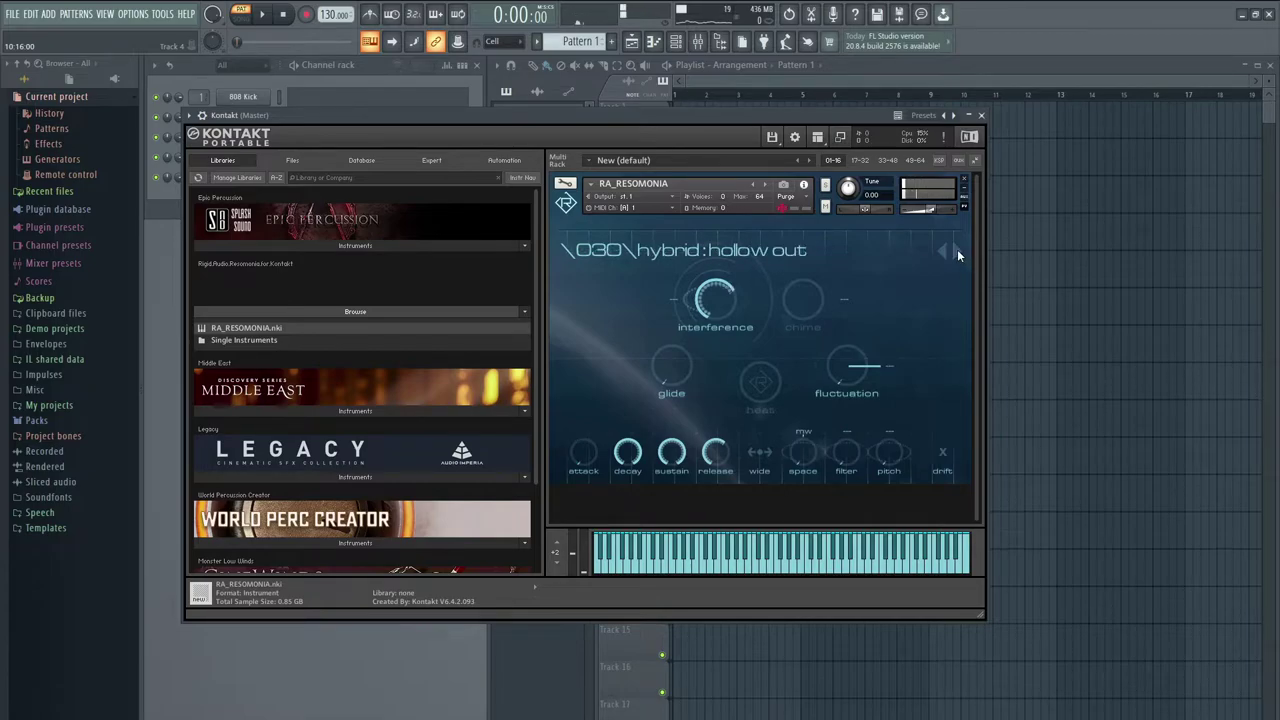
pyautogui.click(957, 252)
pyautogui.click(793, 572)
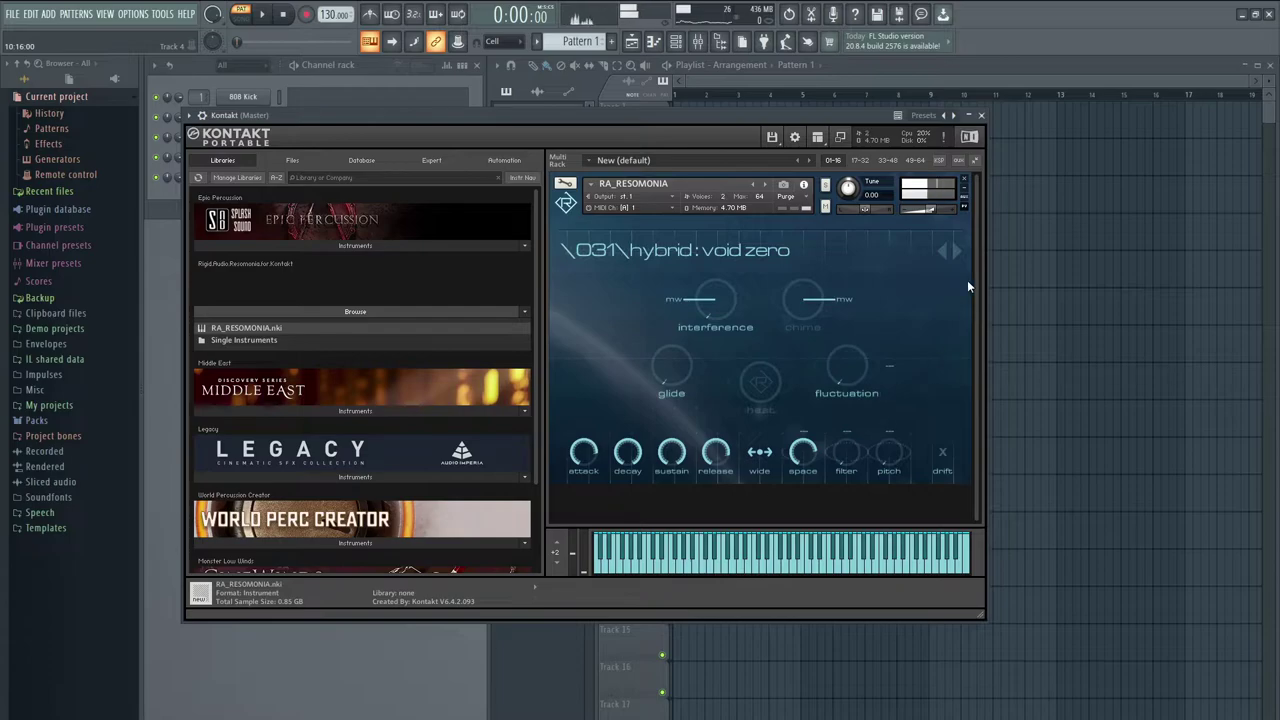
# - Load the 033 hybrid:polymorph preset and audition it with three notes descending to the low range
pyautogui.click(957, 251)
pyautogui.click(957, 252)
pyautogui.click(786, 570)
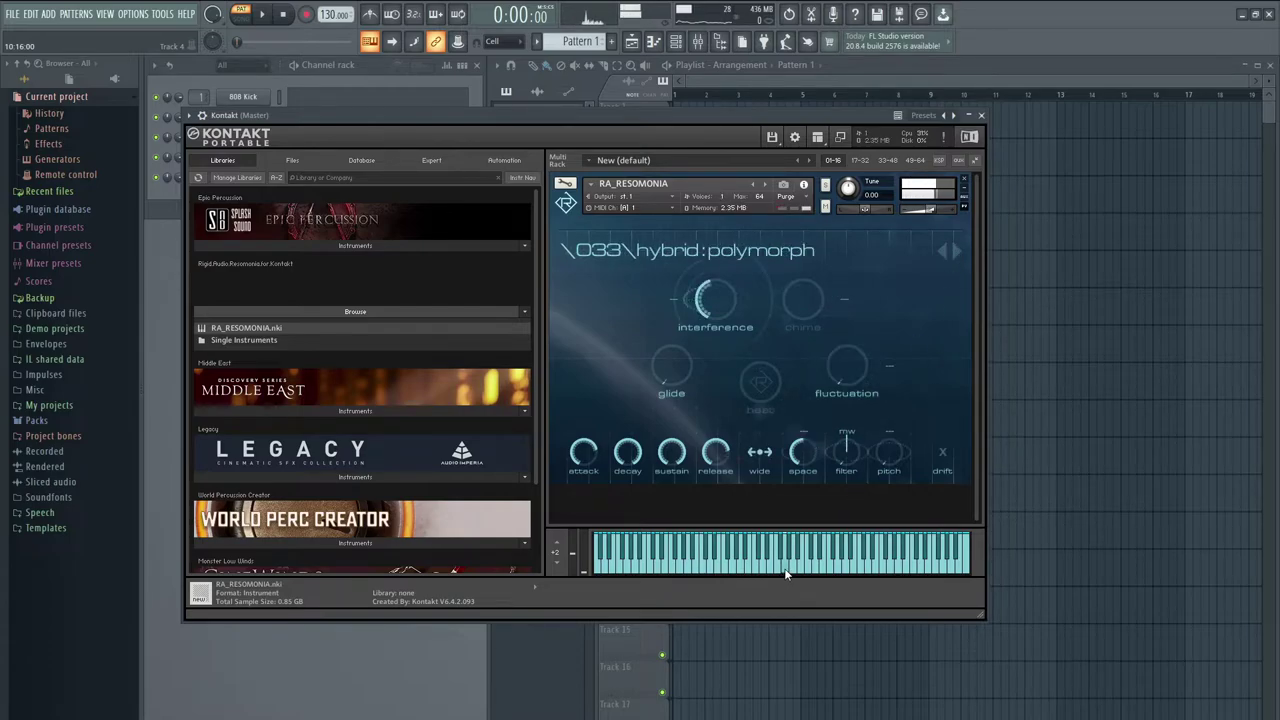
pyautogui.click(689, 567)
pyautogui.click(647, 568)
# - Load and audition the 035 hybrid:thin beam and 038 hybrid:moddy vibra presets with two descending notes each
pyautogui.click(956, 250)
pyautogui.click(956, 250)
pyautogui.click(810, 570)
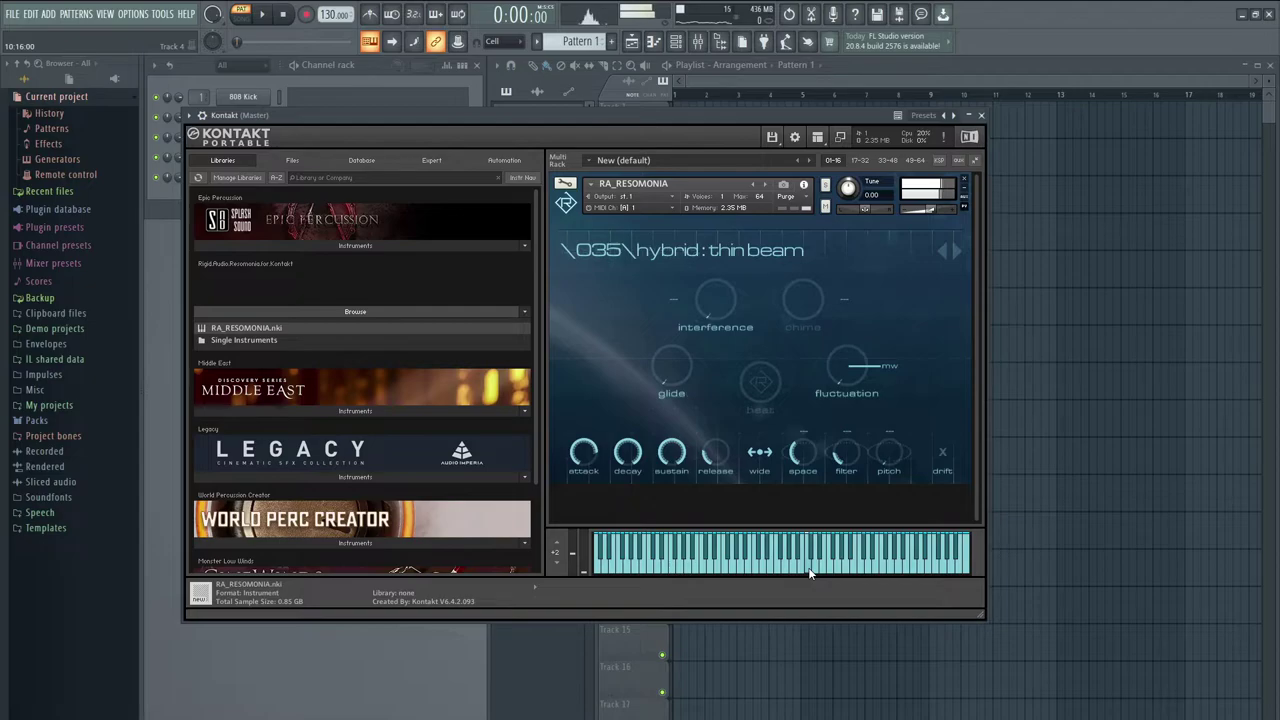
pyautogui.click(724, 568)
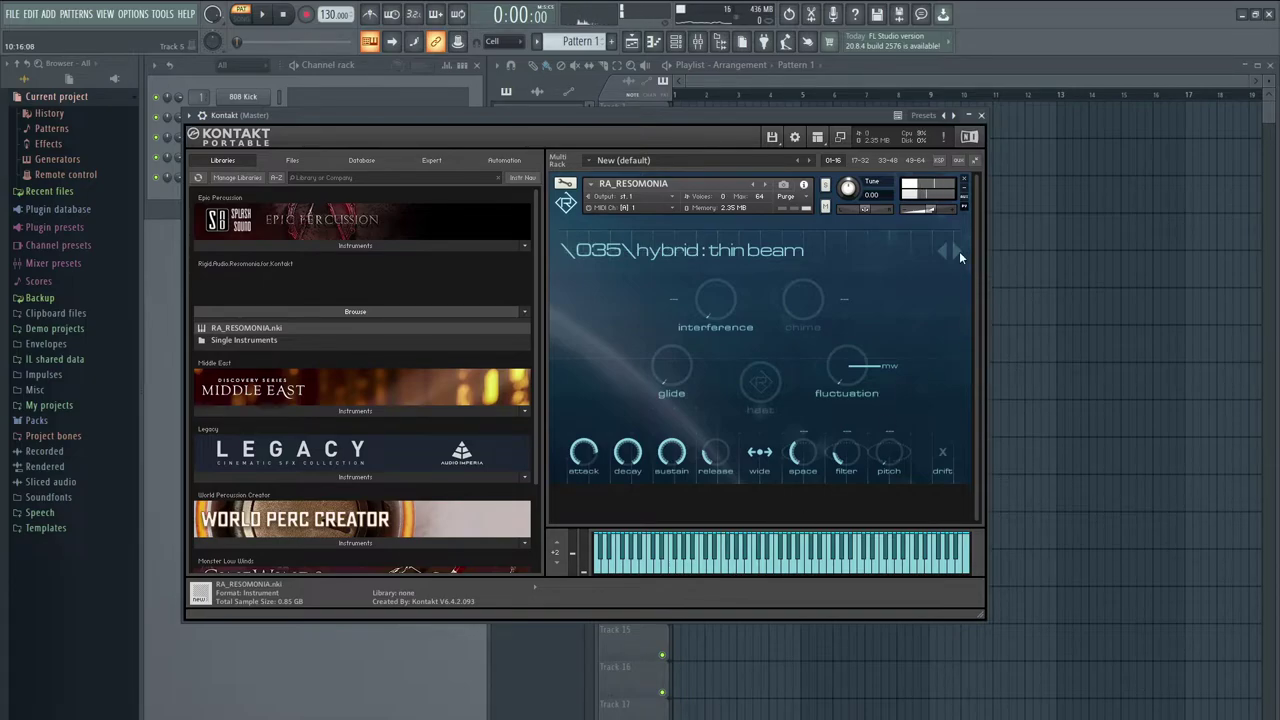
pyautogui.click(958, 252)
pyautogui.click(746, 565)
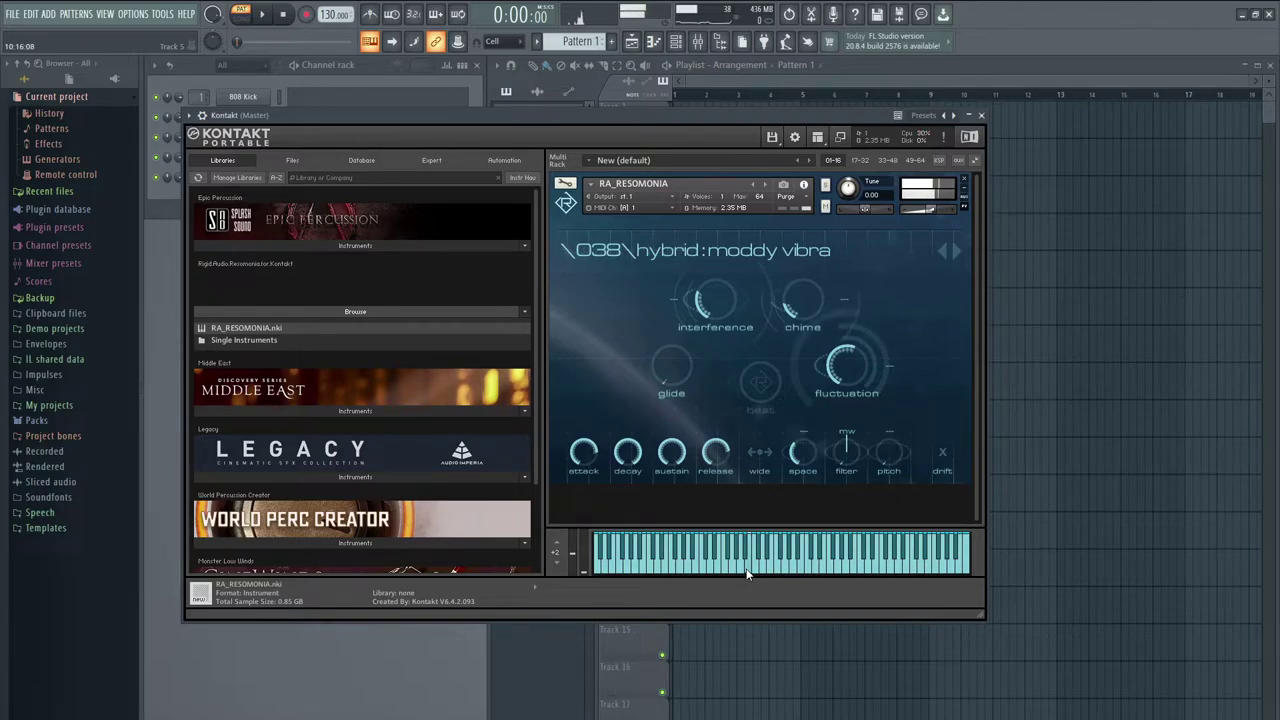
pyautogui.click(688, 570)
# - Load and audition the 039 hybrid:heritage and 040 hybrid:overtones presets with two descending notes each
pyautogui.click(956, 247)
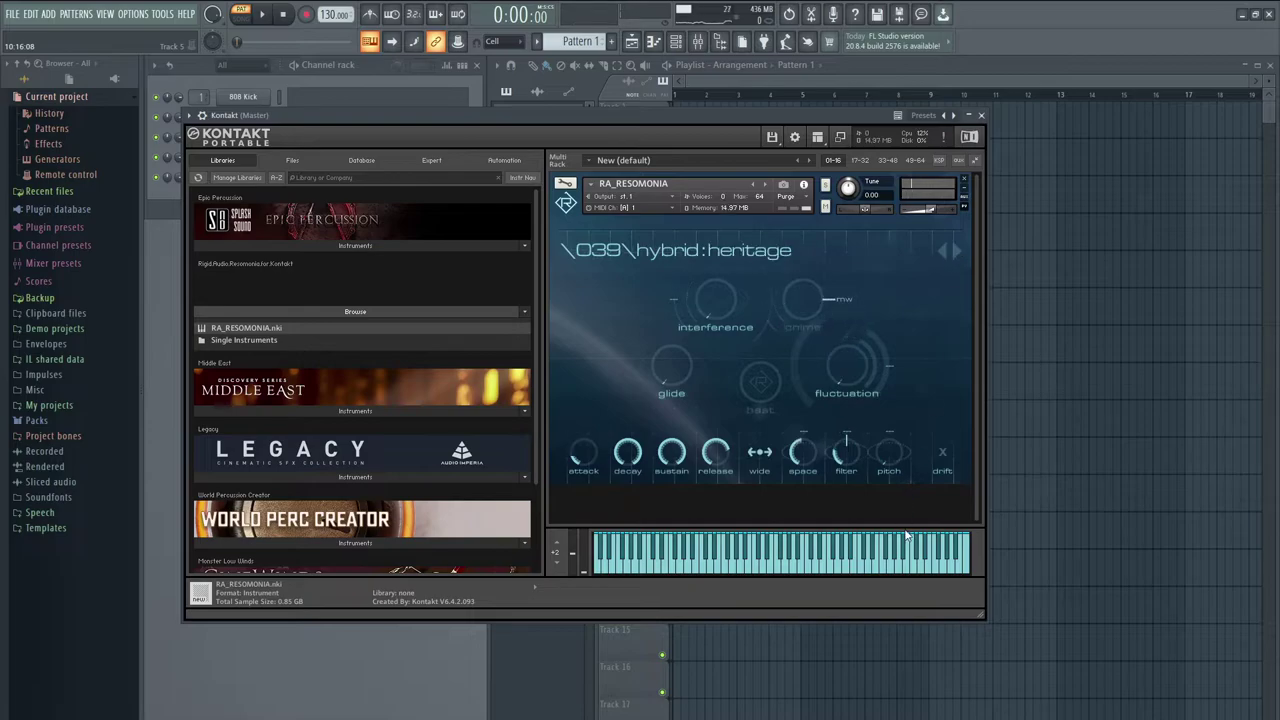
pyautogui.click(915, 565)
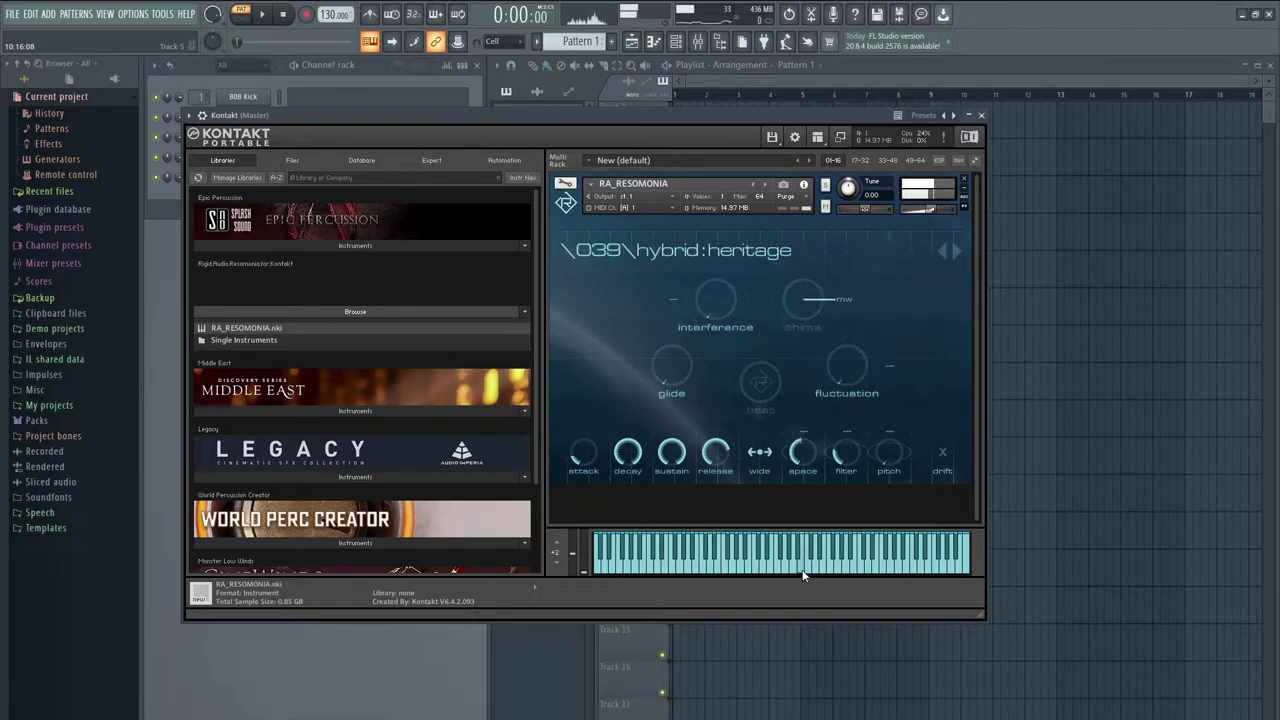
pyautogui.click(727, 570)
pyautogui.click(953, 251)
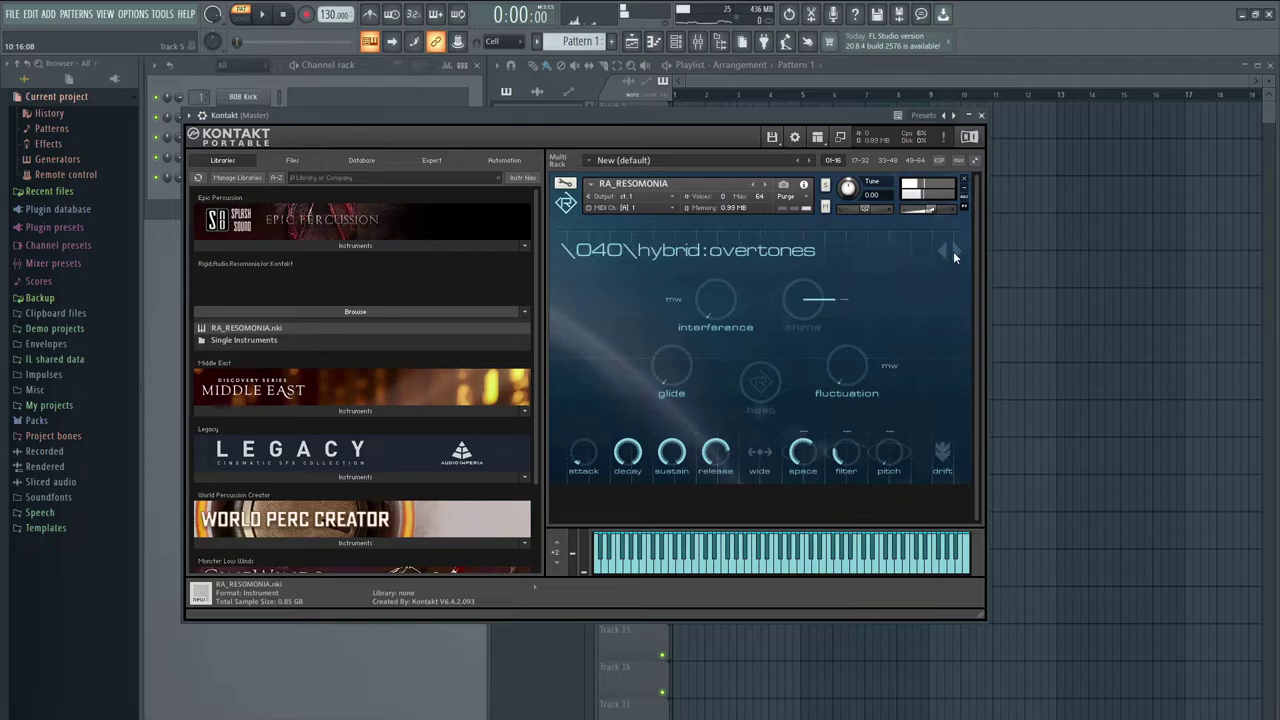
pyautogui.click(792, 569)
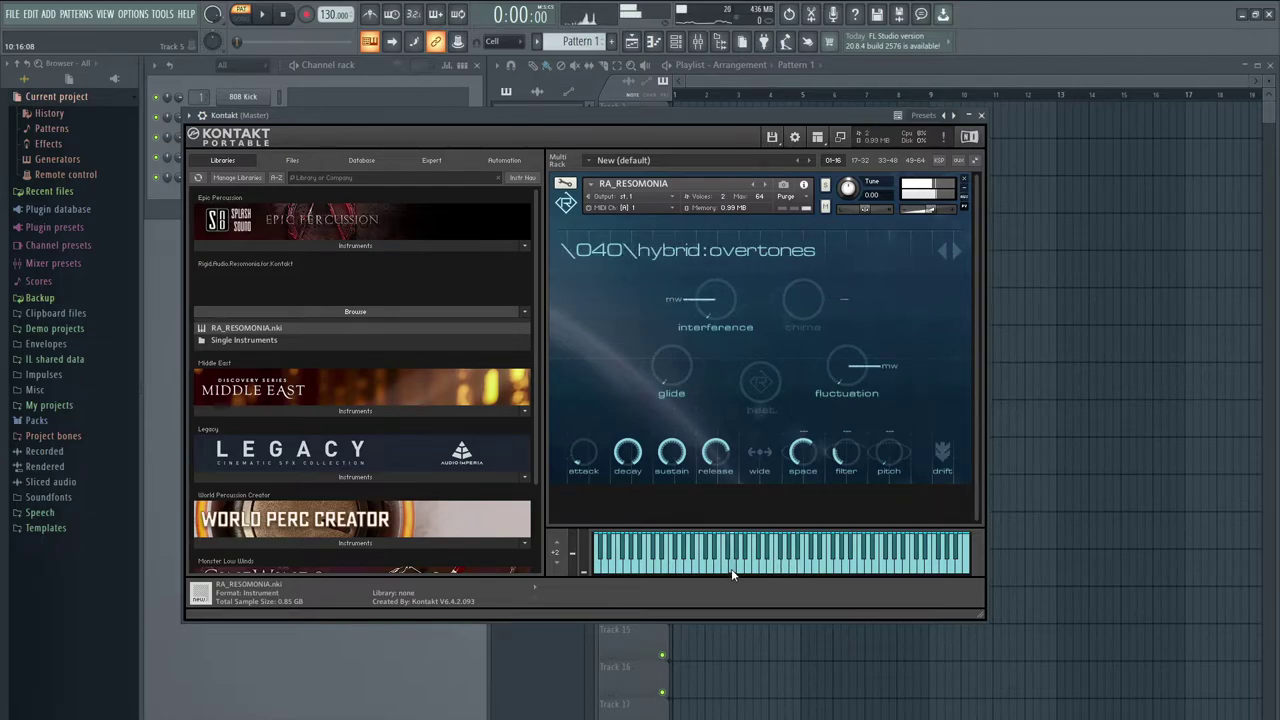
pyautogui.click(695, 570)
# - Advance past 041 hybrid:hermex to the 043 hybrid:gradients preset and audition it with an upper and a middle note
pyautogui.click(957, 251)
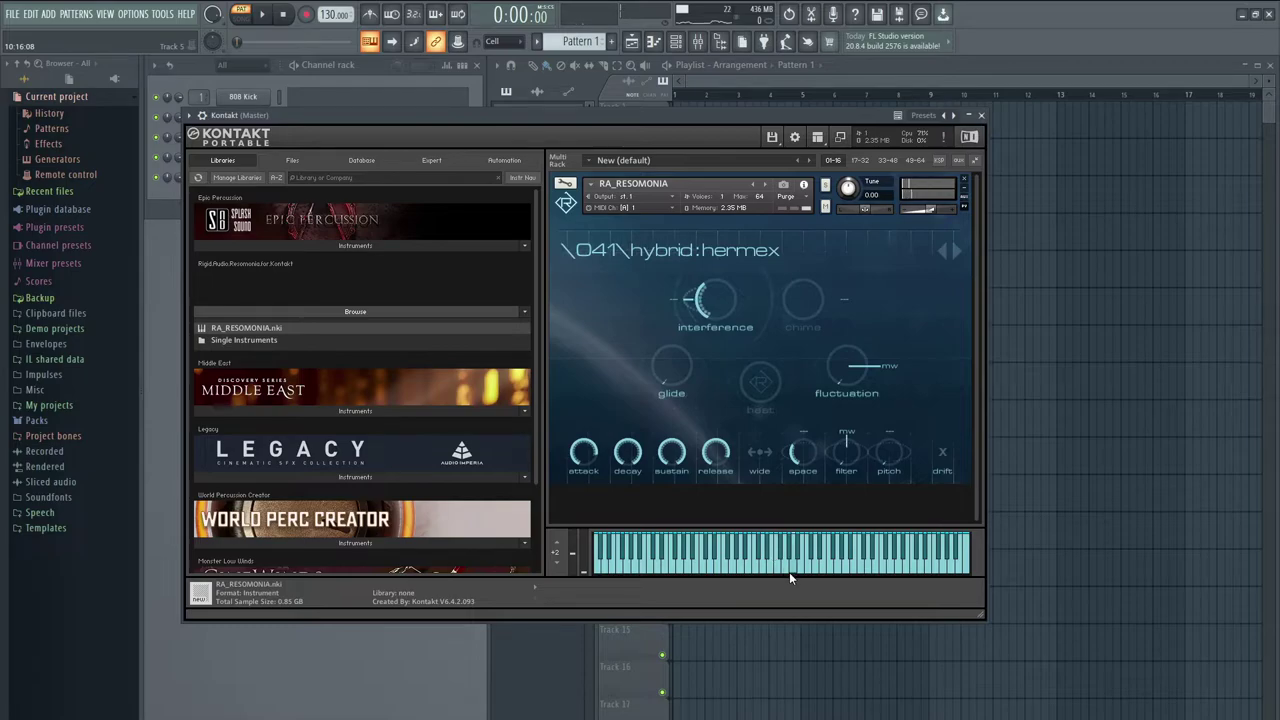
pyautogui.click(896, 571)
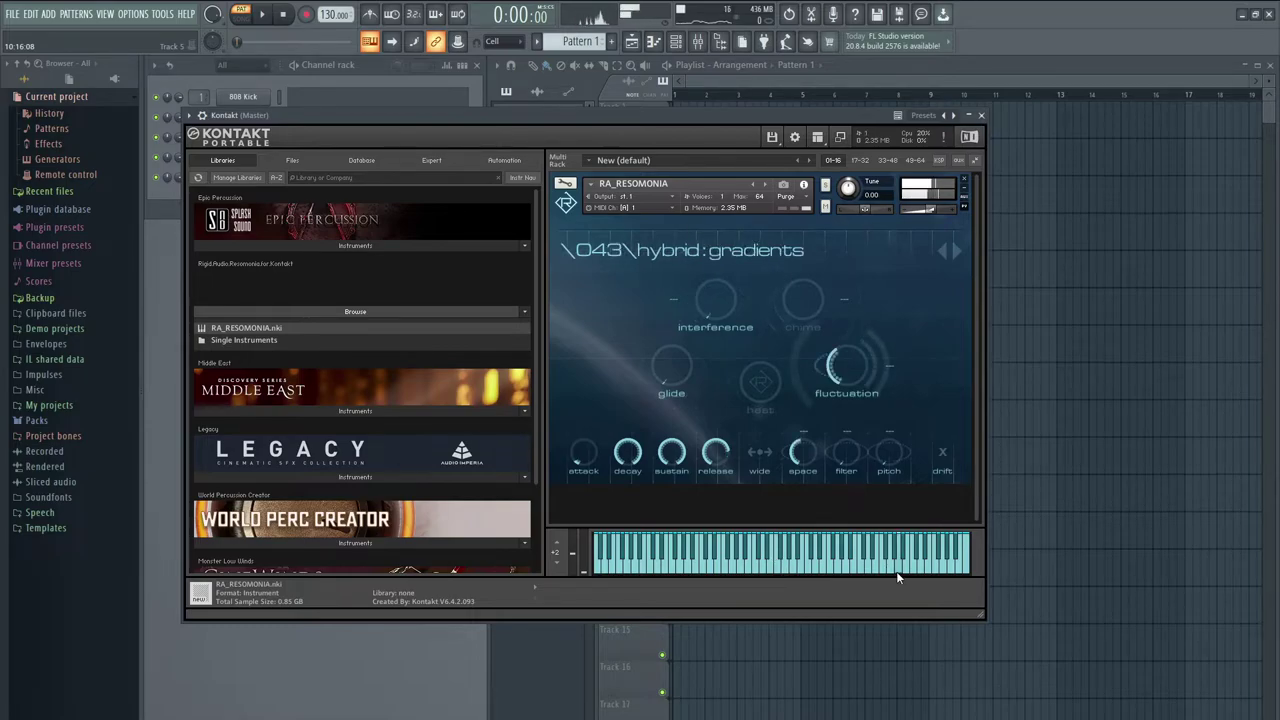
pyautogui.click(810, 571)
# - Load the 045 hybrid:quantum preset and audition it with three descending notes
pyautogui.click(957, 252)
pyautogui.click(958, 251)
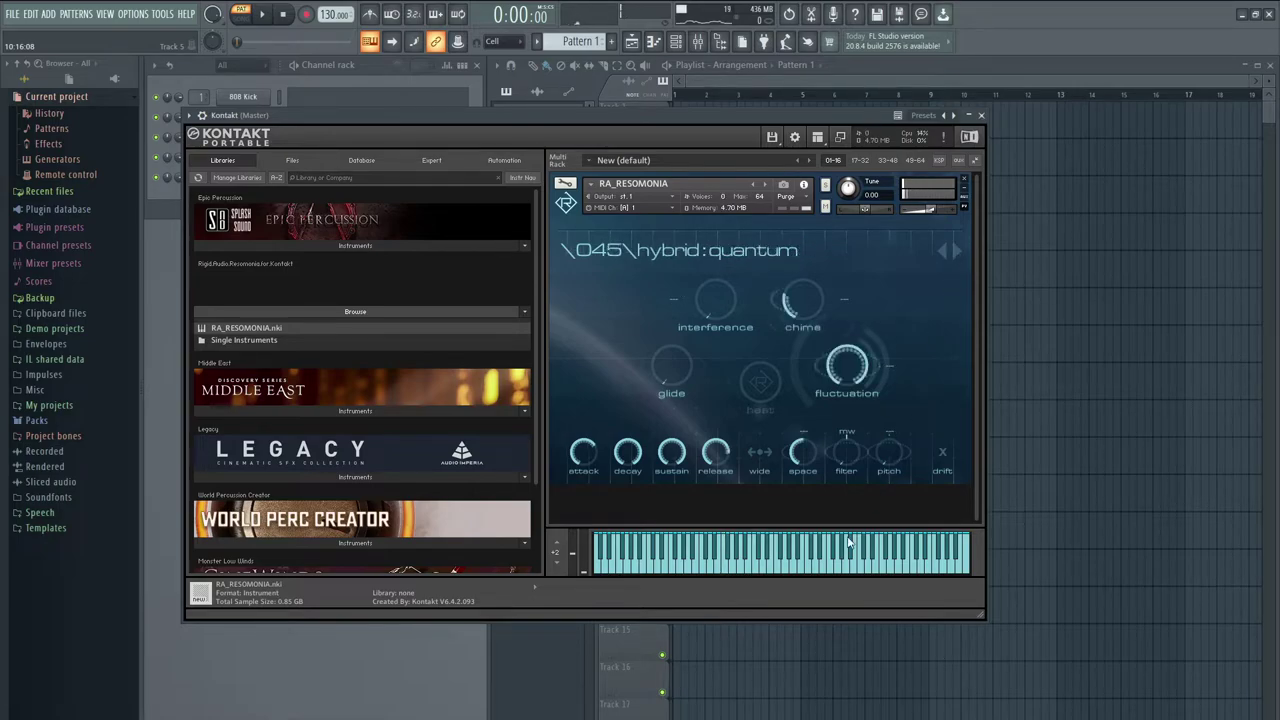
pyautogui.click(807, 574)
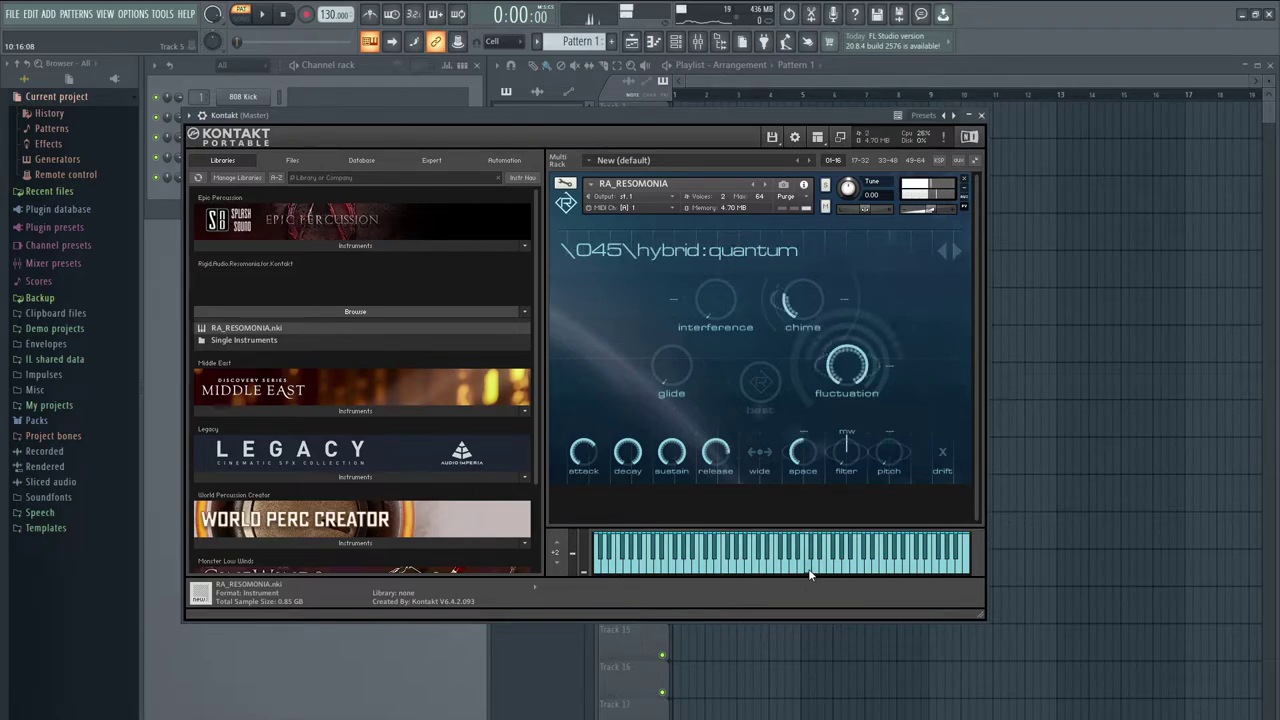
pyautogui.click(742, 573)
pyautogui.click(722, 568)
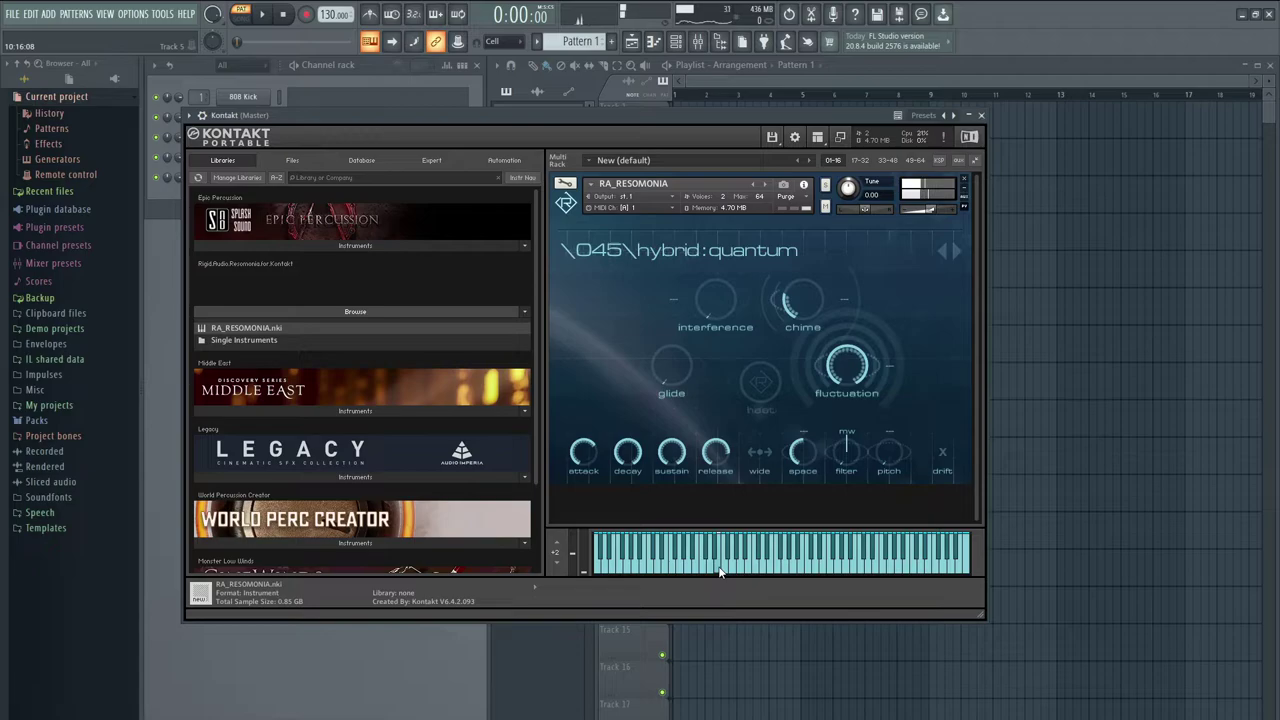
# - Advance past 049 hybrid:monokinetic to the 050 pad:floom preset and audition it with an upper-middle note
pyautogui.click(956, 250)
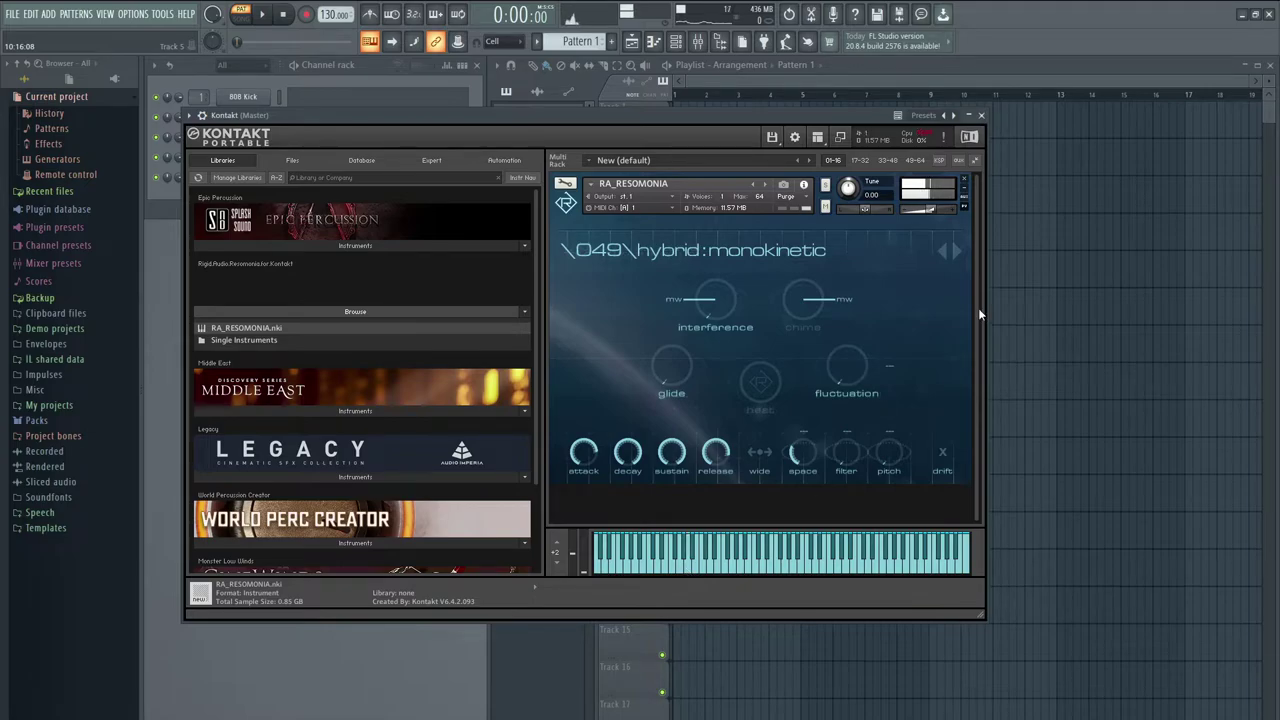
pyautogui.click(956, 251)
pyautogui.click(838, 564)
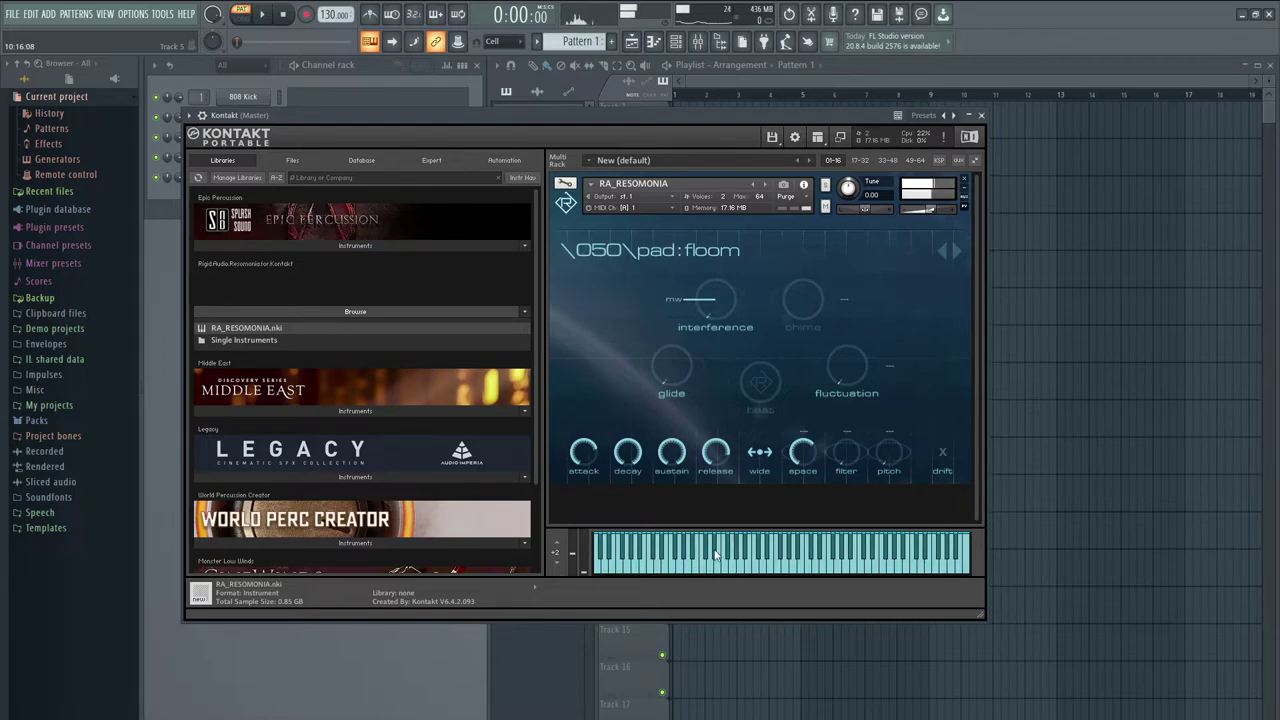
# - Load the 051 pad:polished preset and audition it with two upper-middle notes
pyautogui.click(956, 255)
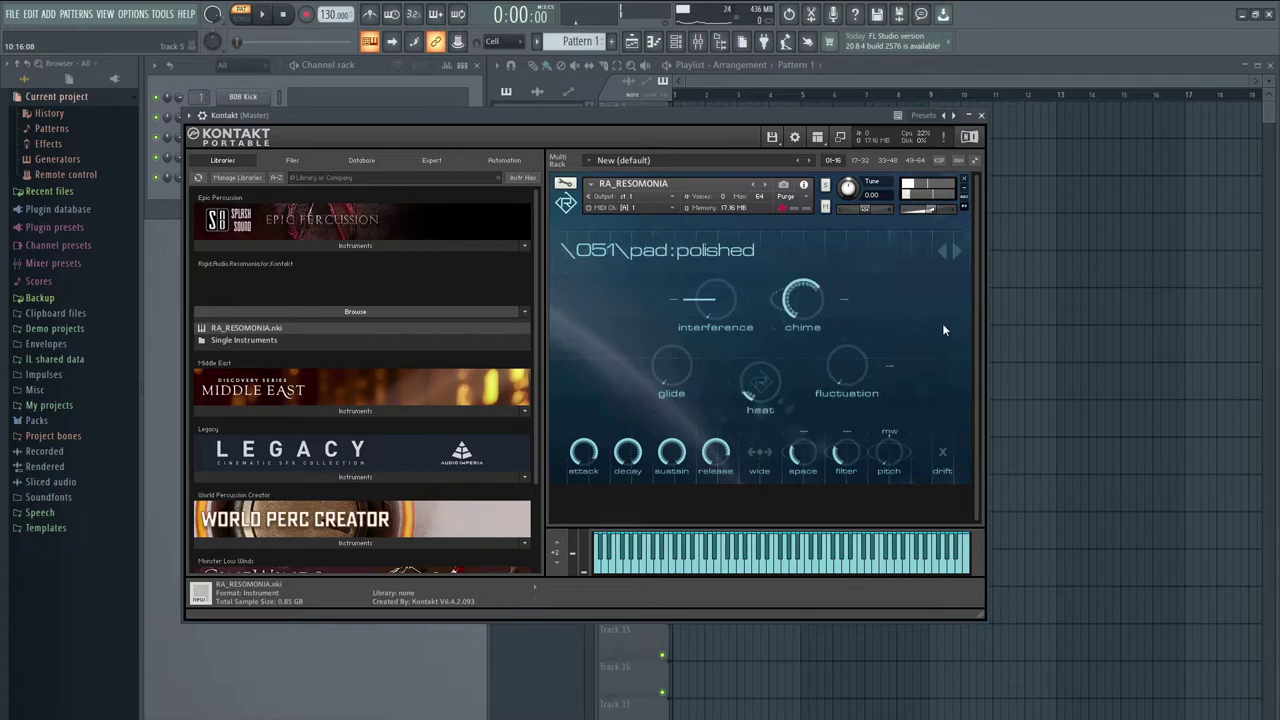
pyautogui.click(866, 562)
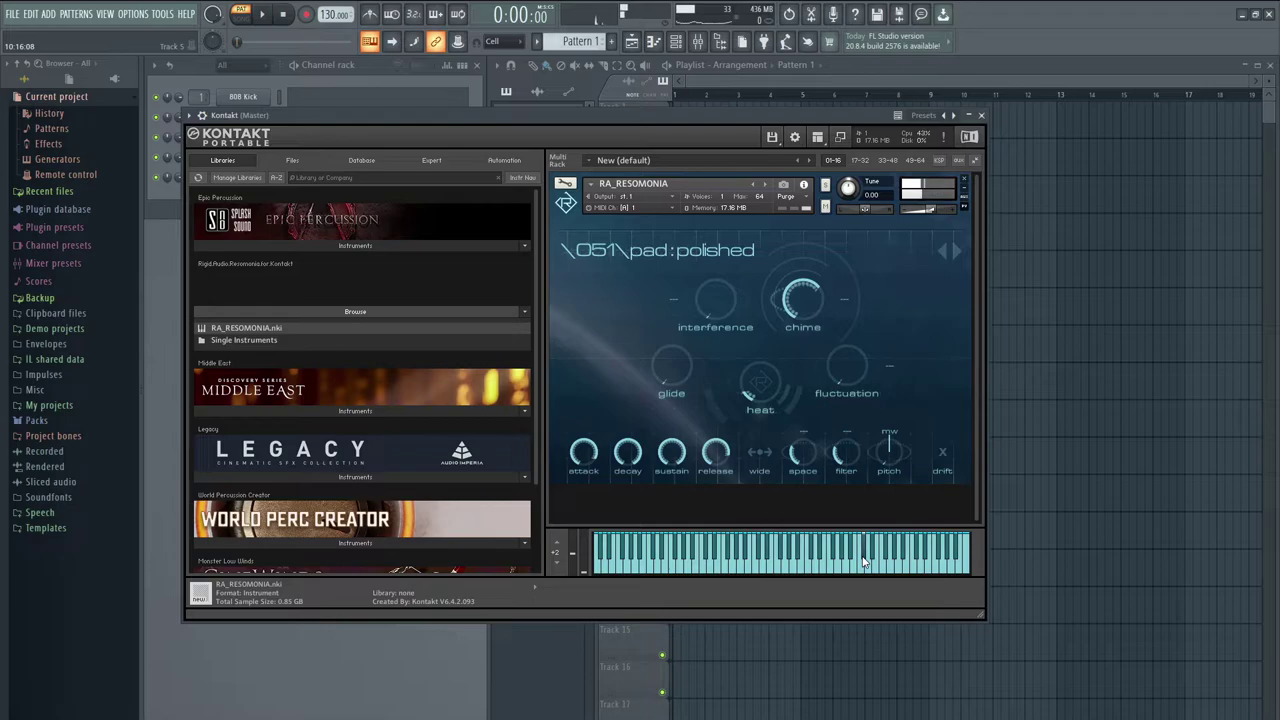
pyautogui.click(830, 572)
# - Load and audition the 052 pad:mellow space preset with one note and the 053 pad:sizzling preset with two descending notes
pyautogui.click(956, 250)
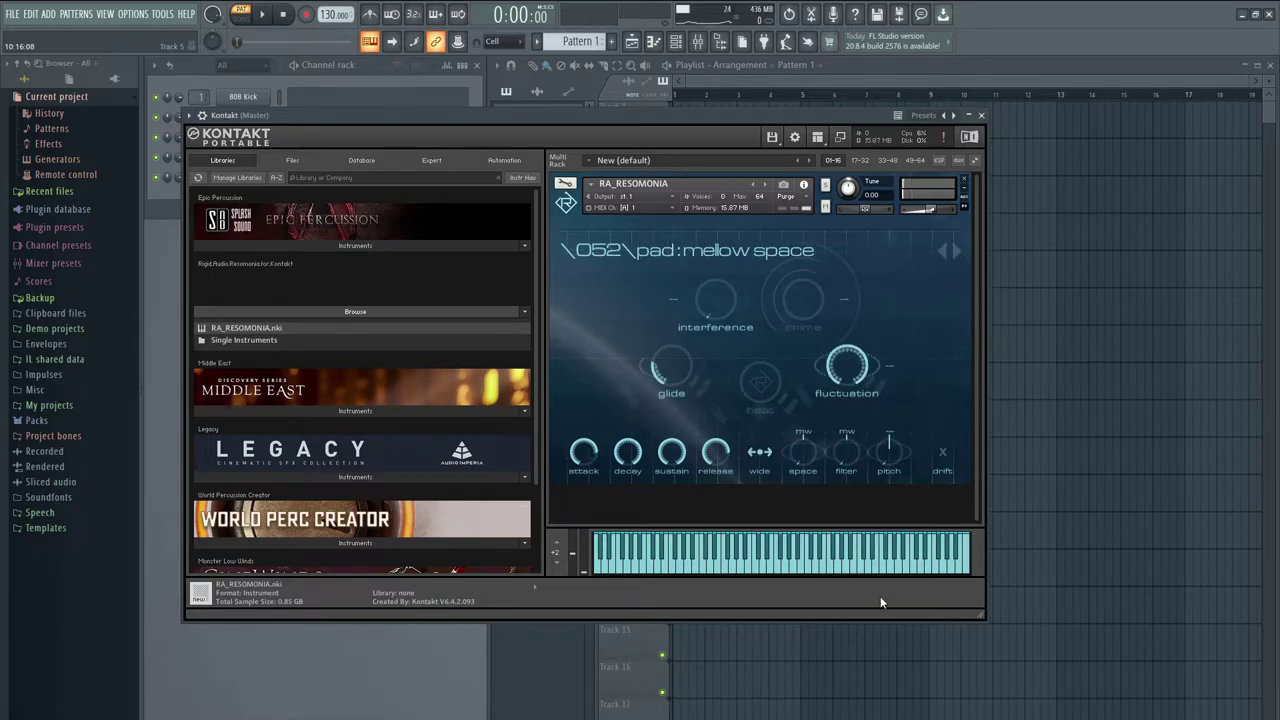
pyautogui.click(868, 574)
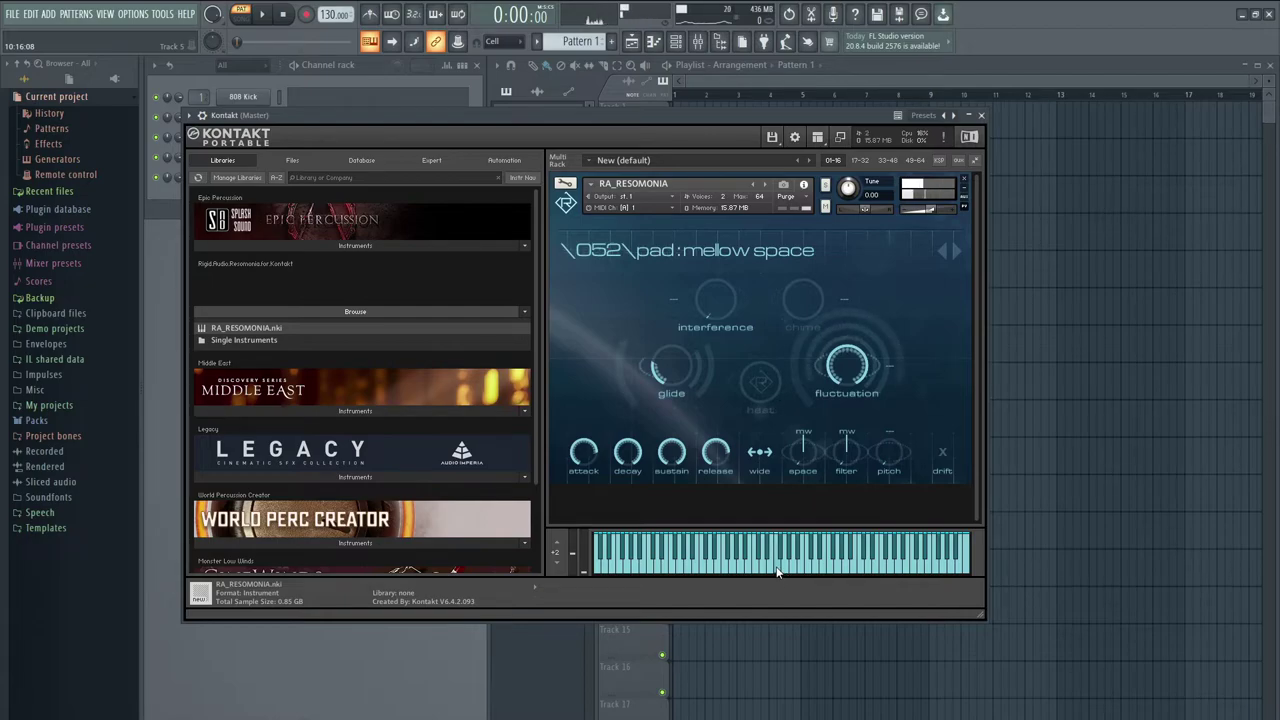
pyautogui.click(956, 251)
pyautogui.click(847, 560)
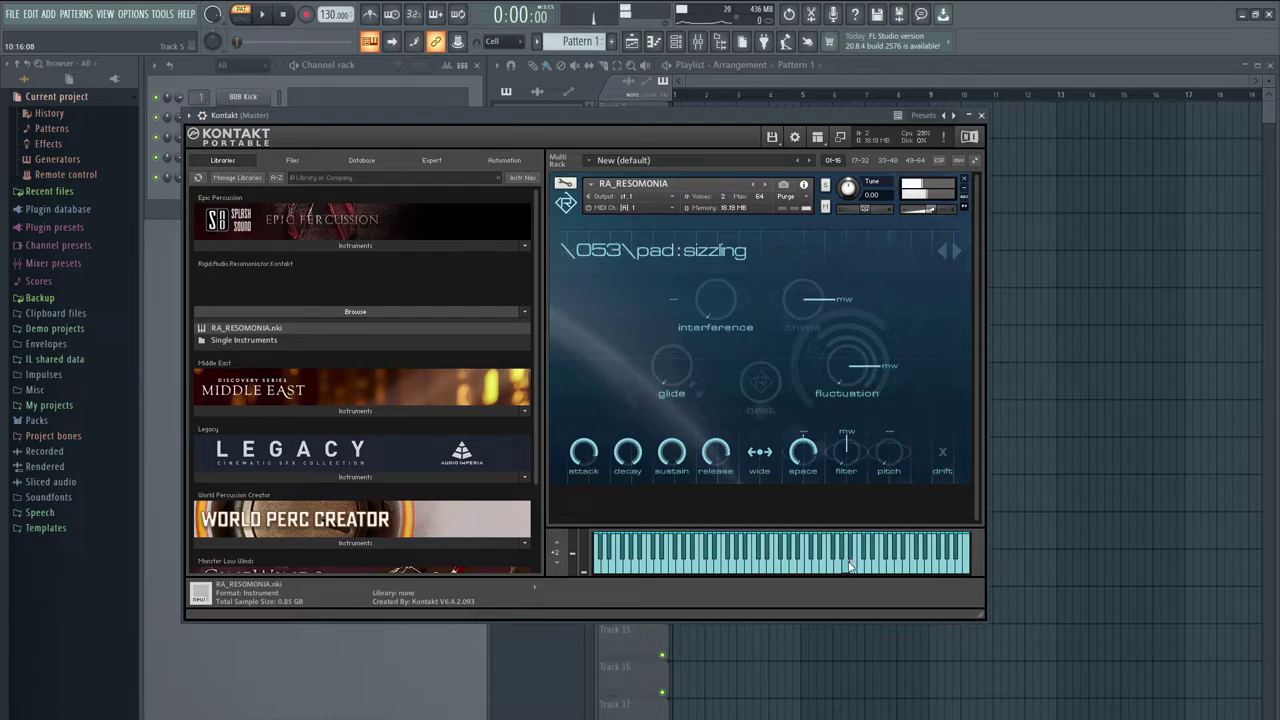
pyautogui.click(786, 568)
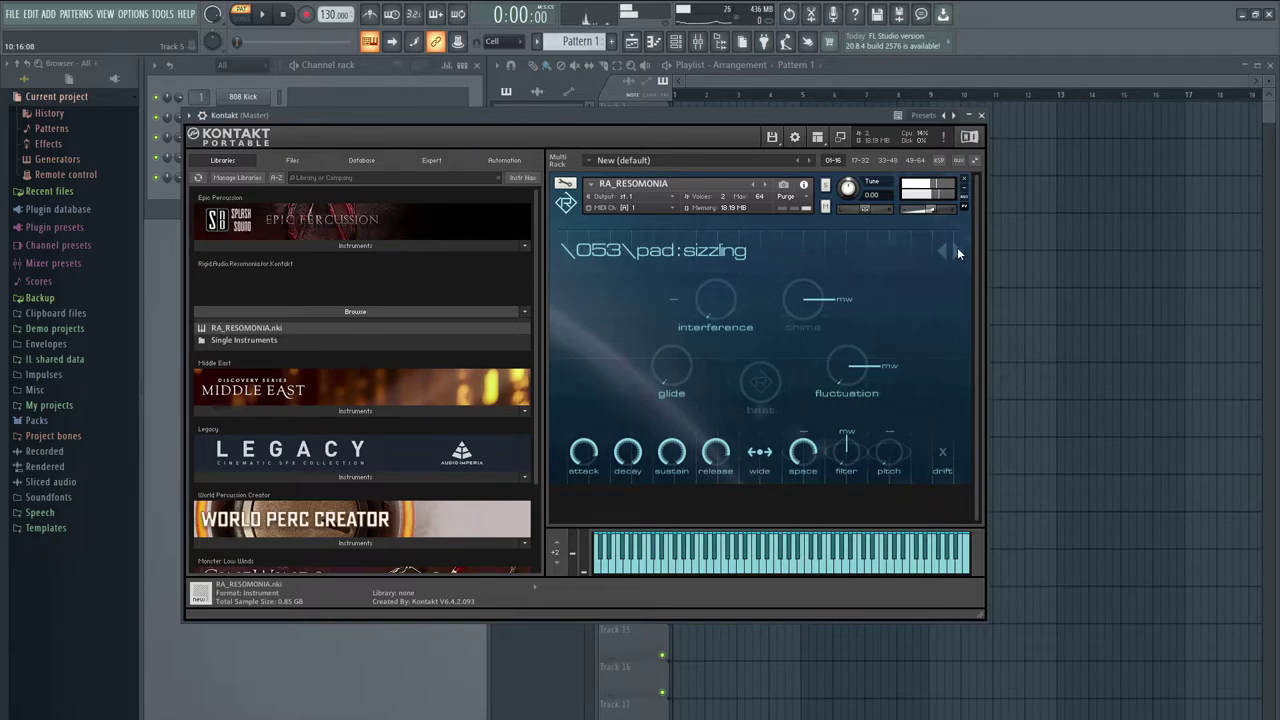
# - Load the 054 pad:silver wing preset and audition it with a higher and a lower note
pyautogui.click(957, 251)
pyautogui.click(869, 568)
pyautogui.click(763, 568)
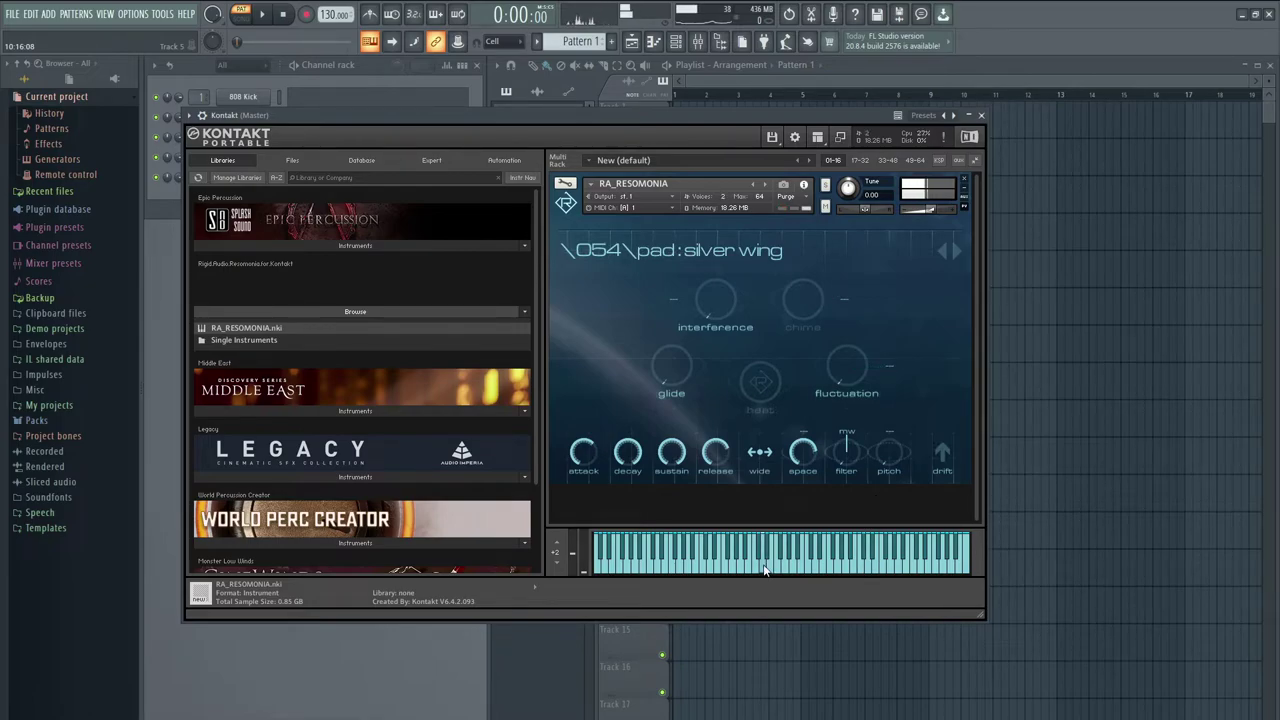
# - Advance past 055 pad:wide & open to the 056 pad:spacey preset and audition it with one lower note
pyautogui.click(957, 251)
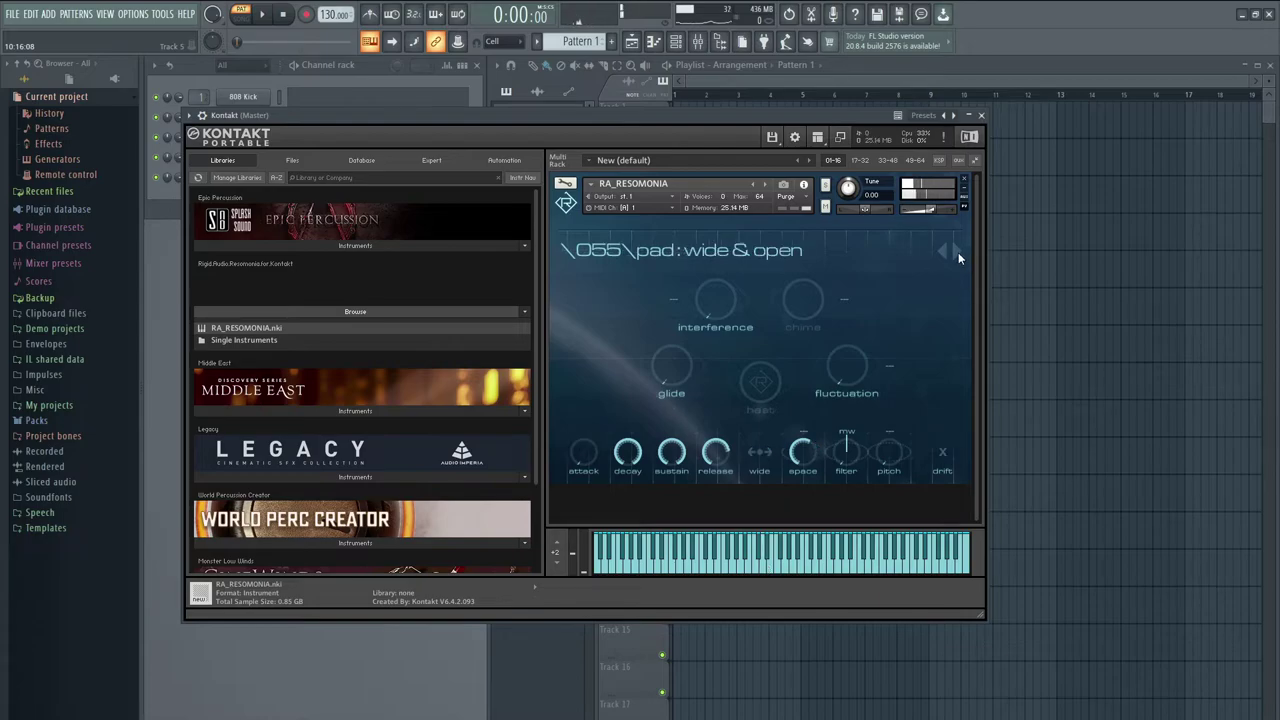
pyautogui.click(958, 252)
pyautogui.click(718, 568)
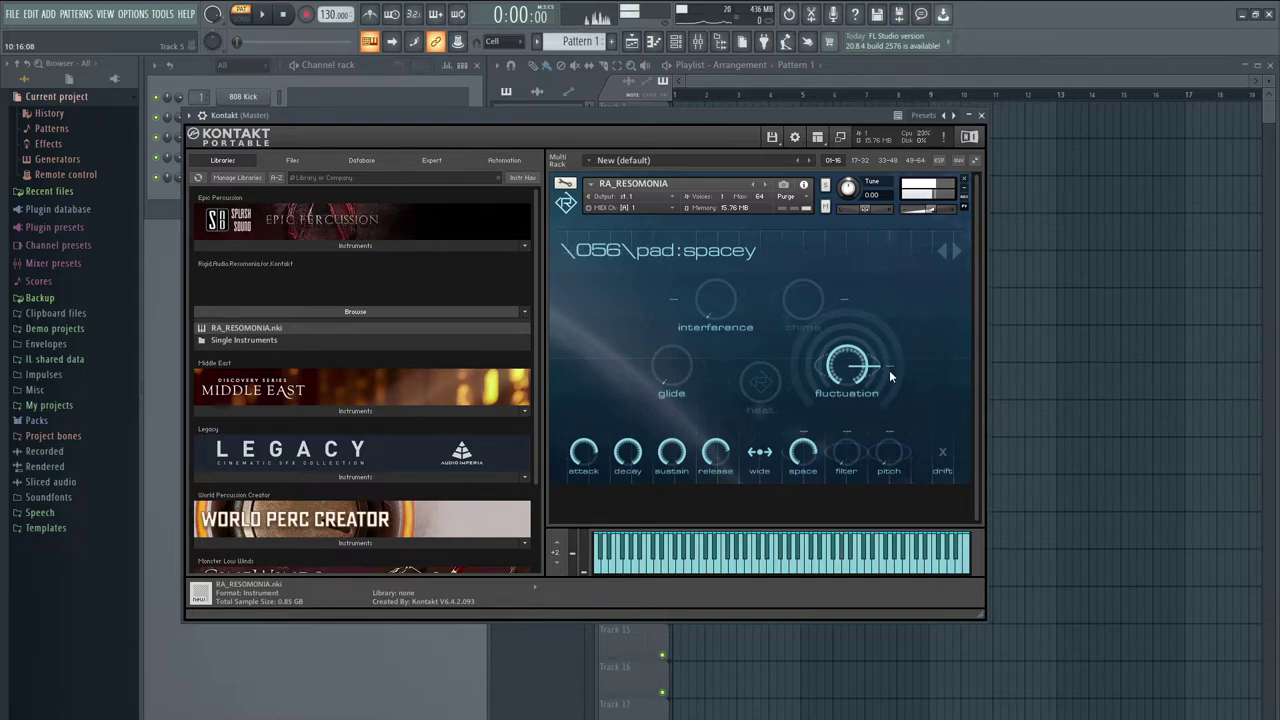
# - Load and audition the 057 pad:valves preset with a lower-middle note, and load 058 pad:partials
pyautogui.click(957, 252)
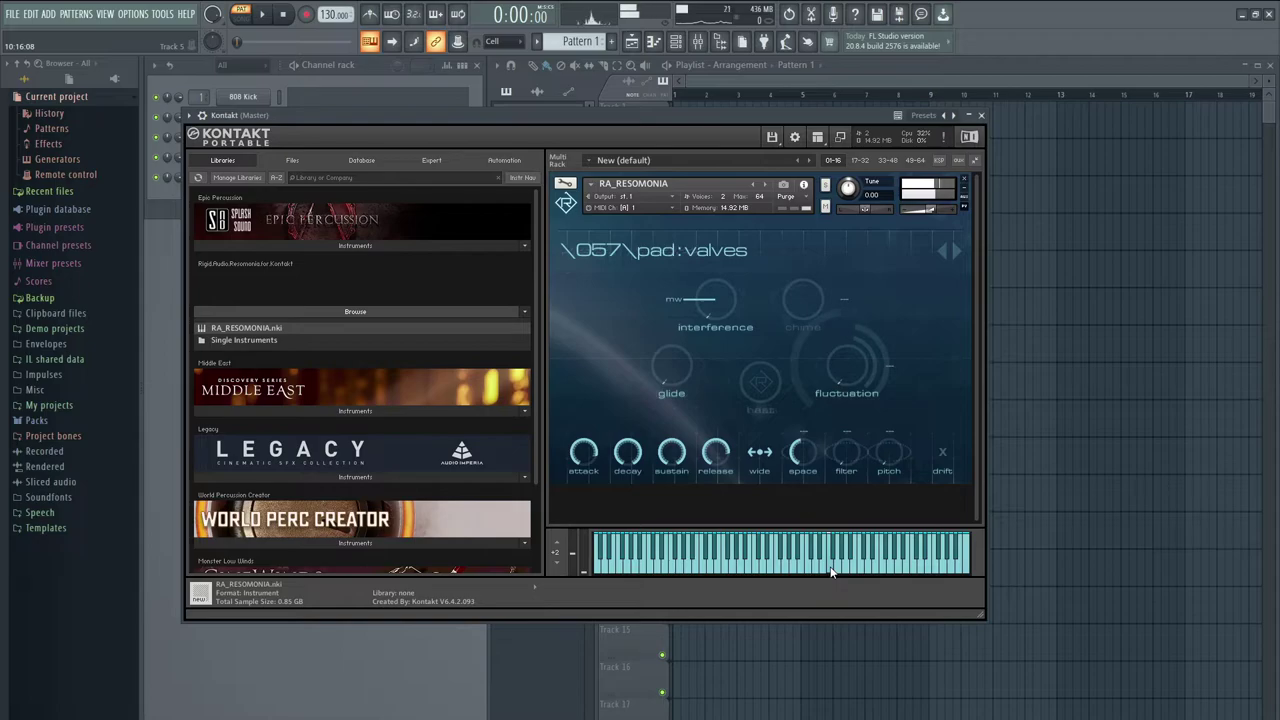
pyautogui.click(751, 574)
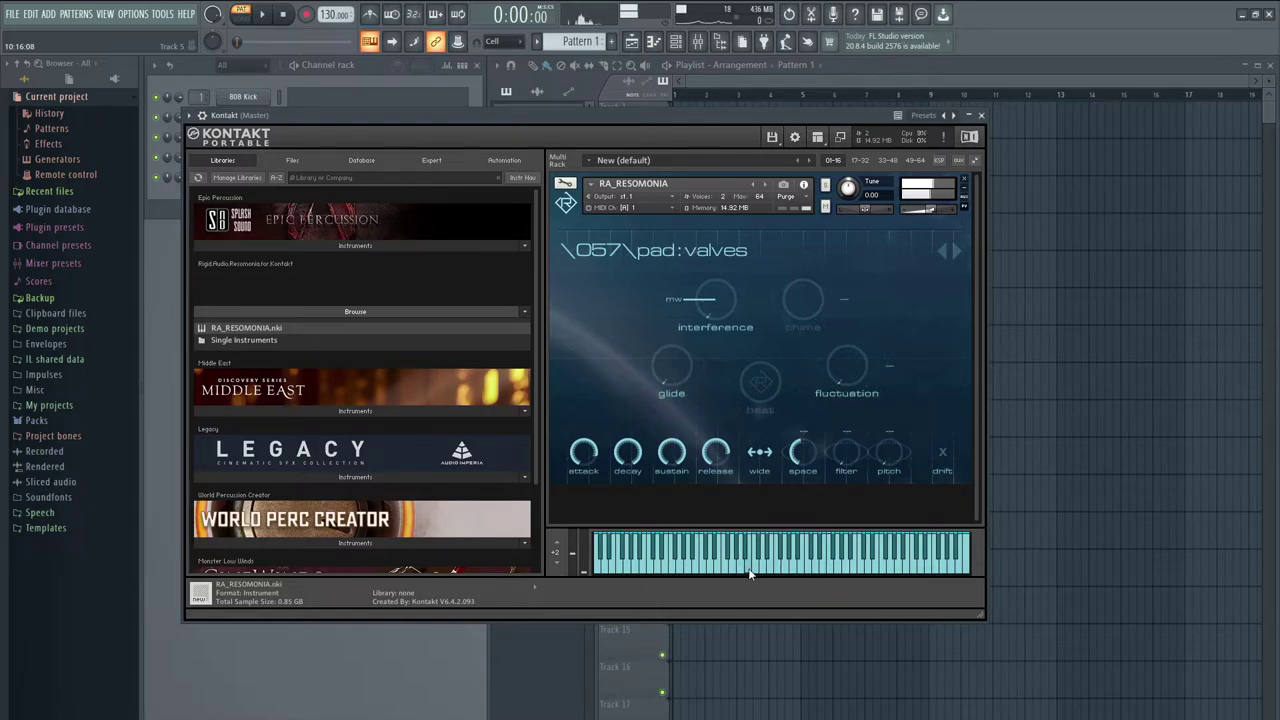
pyautogui.click(955, 251)
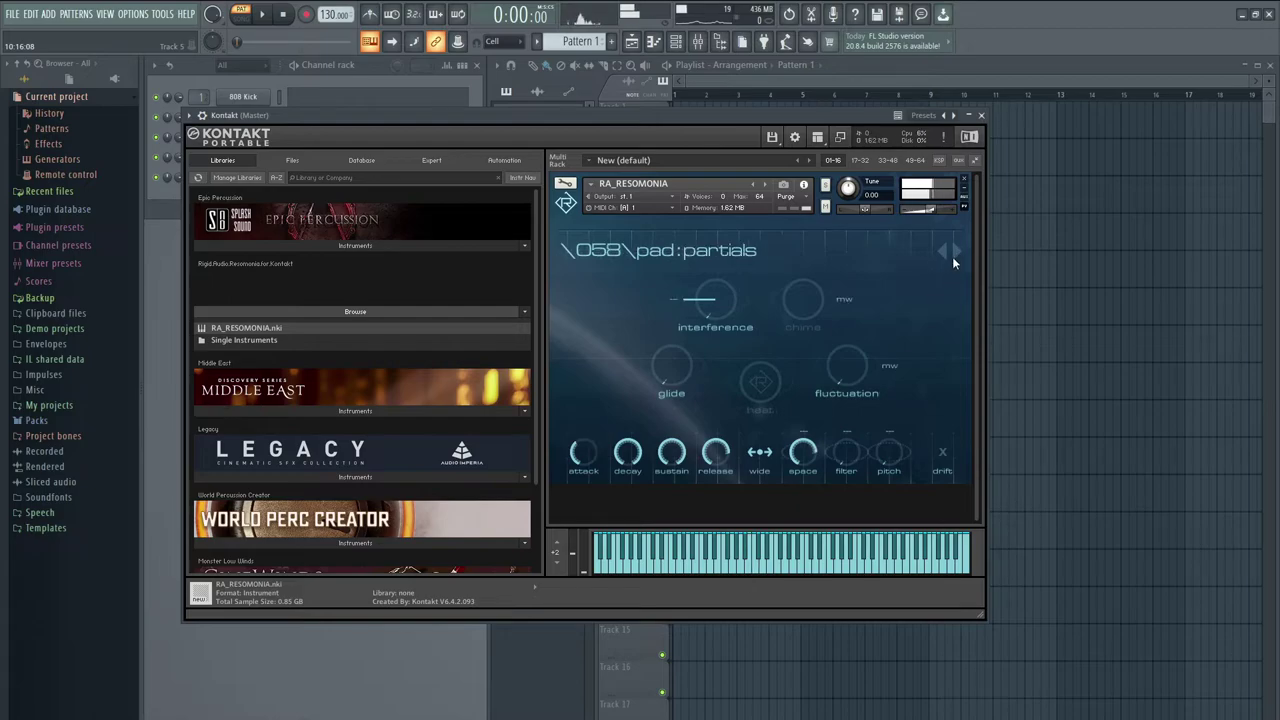
# - Audition the 058 pad:partials preset with a middle note, and load and audition 059 pad:spot on with one note
pyautogui.click(818, 571)
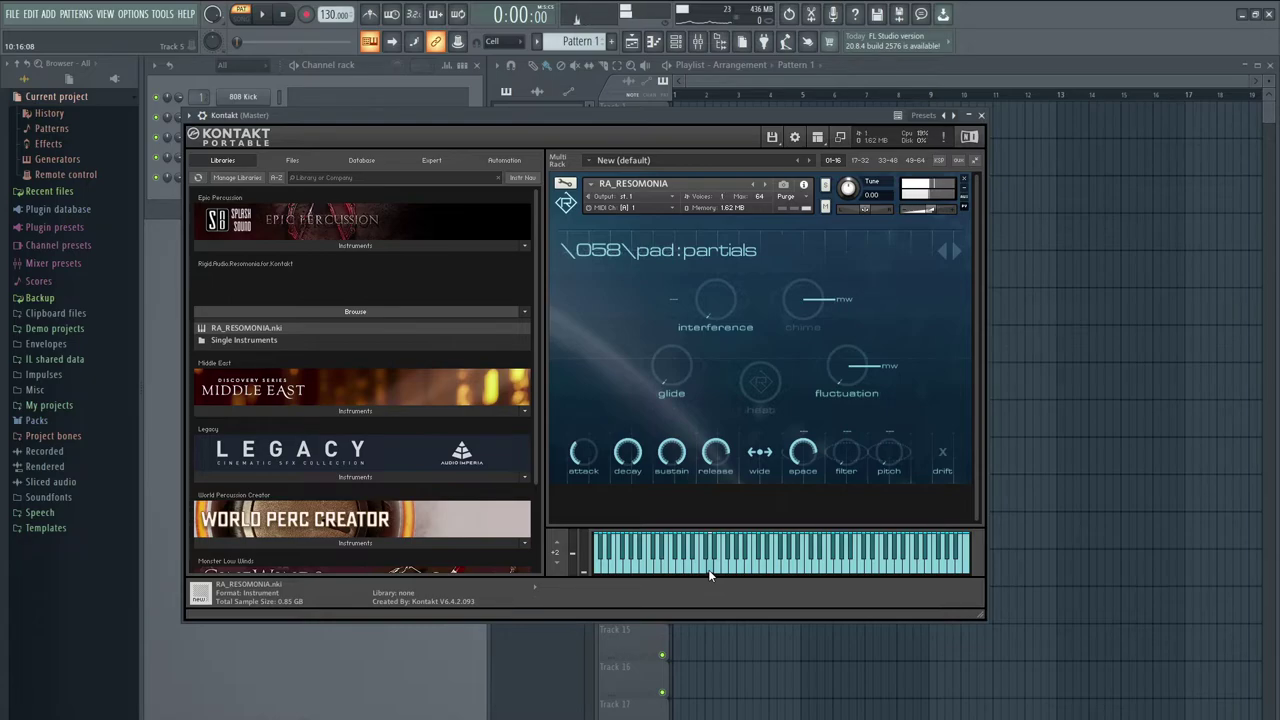
pyautogui.click(956, 252)
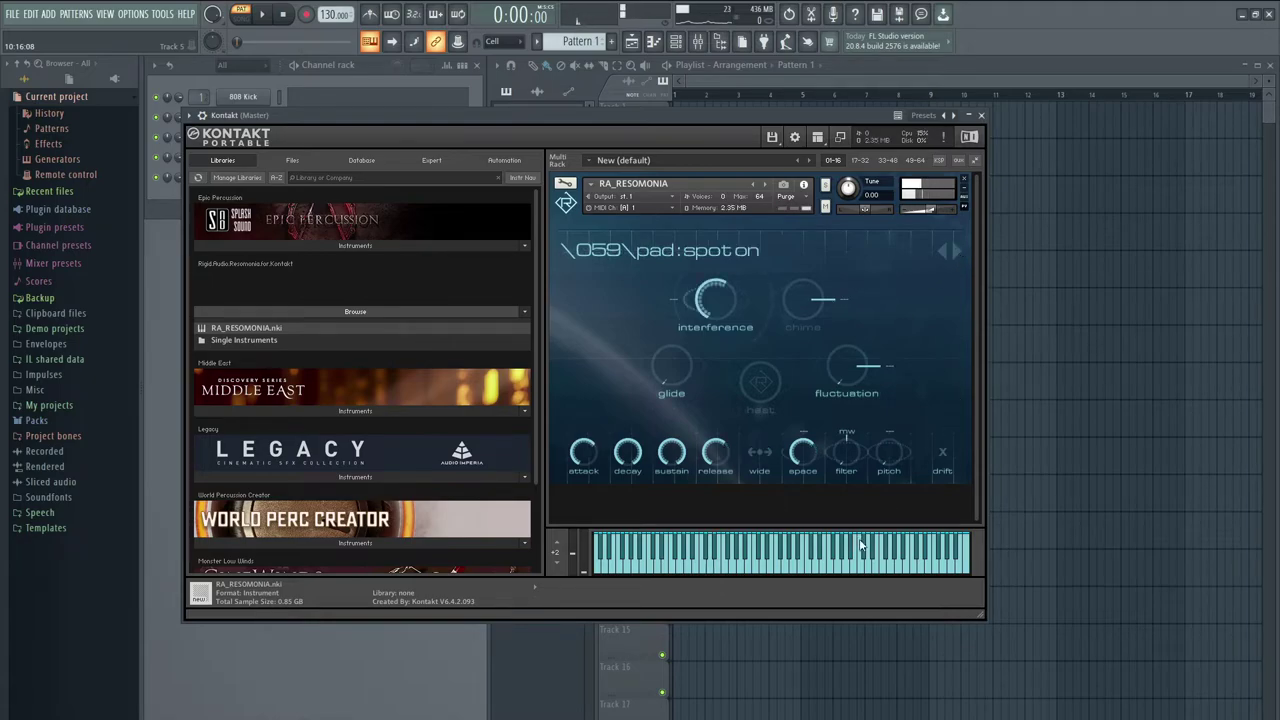
pyautogui.click(838, 572)
# - Load the 060 pad:urban skies preset and audition it with three descending notes and one high note
pyautogui.click(957, 251)
pyautogui.click(832, 570)
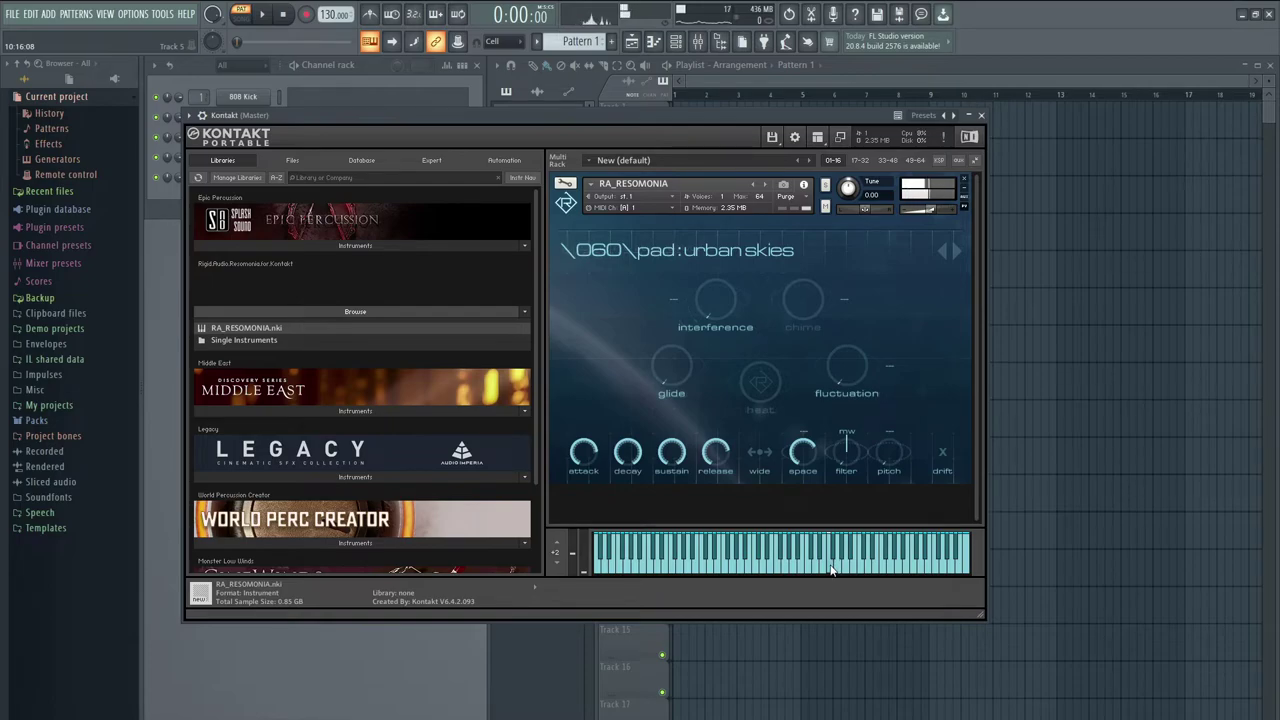
pyautogui.click(741, 574)
pyautogui.click(687, 568)
pyautogui.click(882, 563)
# - Advance past preset 061 to 062 pad:shapeshift and audition it with a middle, a lower and a higher note
pyautogui.click(957, 251)
pyautogui.click(957, 251)
pyautogui.click(797, 558)
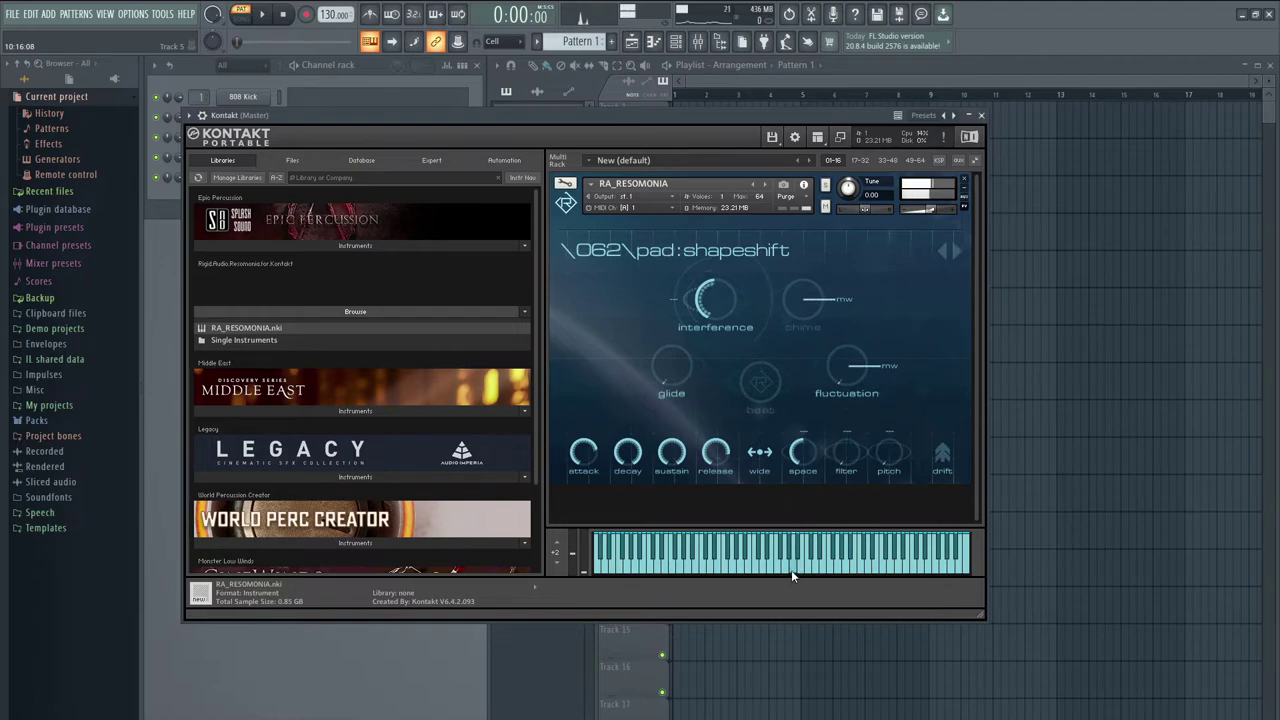
pyautogui.click(738, 566)
pyautogui.click(877, 566)
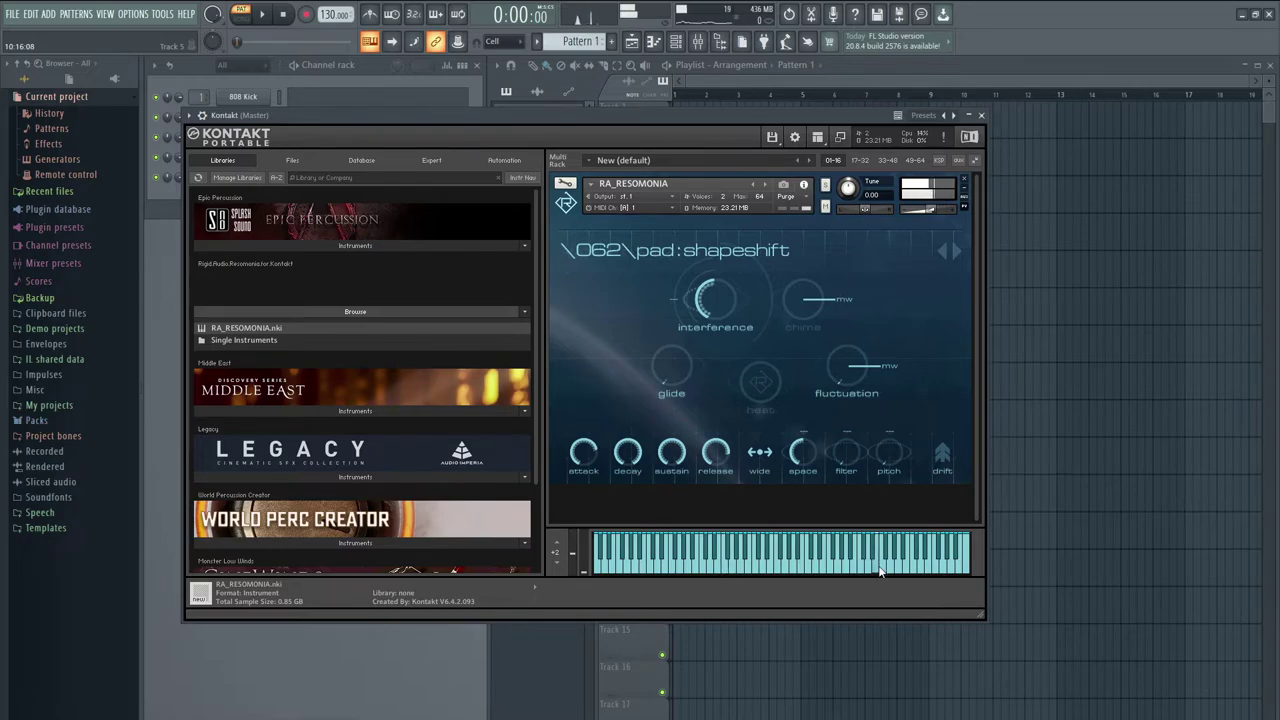
# - Load the 063 pad:pure sines preset and audition it with three low notes and a middle note
pyautogui.click(955, 250)
pyautogui.click(700, 566)
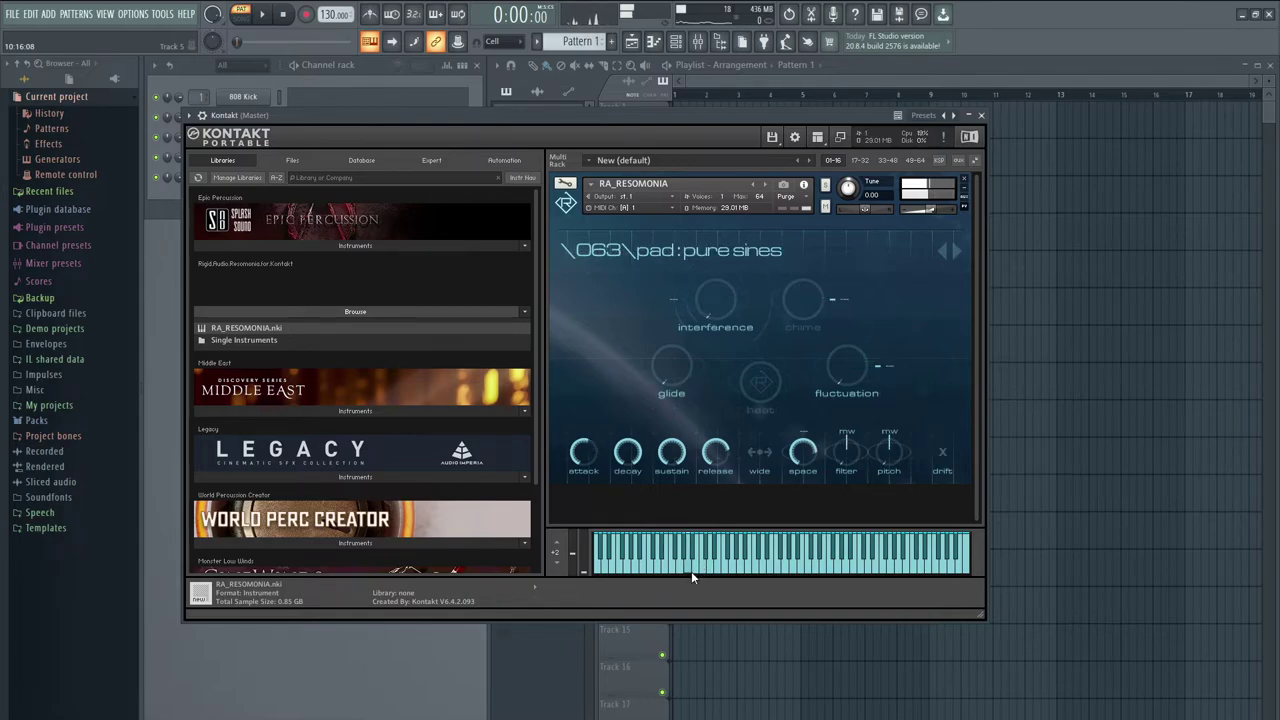
pyautogui.click(696, 571)
pyautogui.click(656, 560)
pyautogui.click(785, 557)
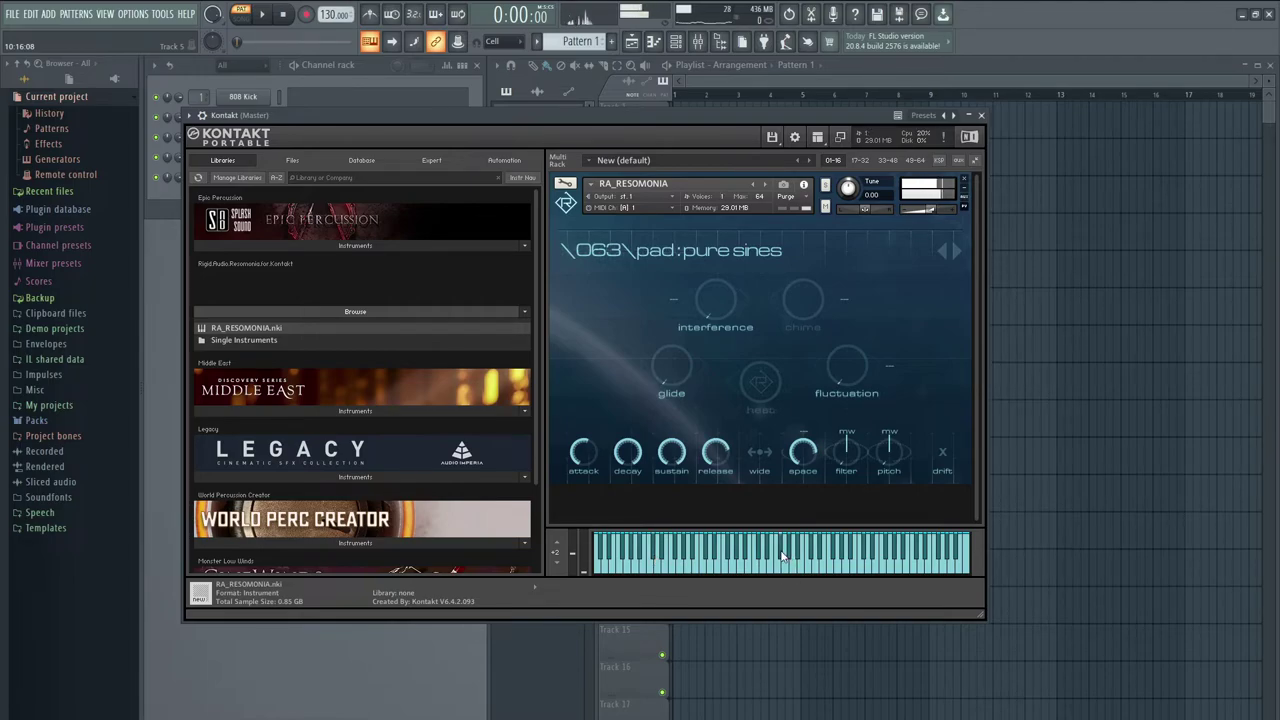
# - Advance past preset 064 to 065 pad:x-force and audition it with two descending notes
pyautogui.click(958, 249)
pyautogui.click(958, 249)
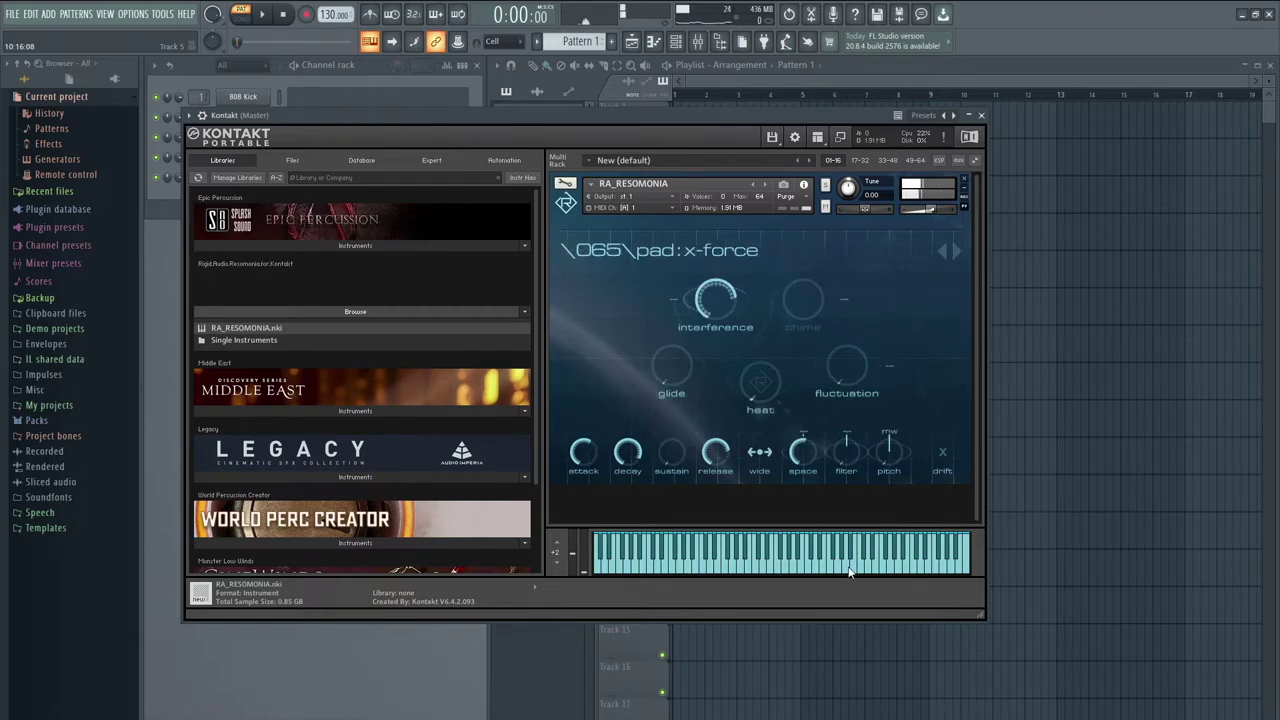
pyautogui.click(831, 568)
pyautogui.click(766, 568)
# - Load the 066 pad:radial flux preset and audition it with a high note and a middle note
pyautogui.click(959, 250)
pyautogui.click(900, 577)
pyautogui.click(784, 562)
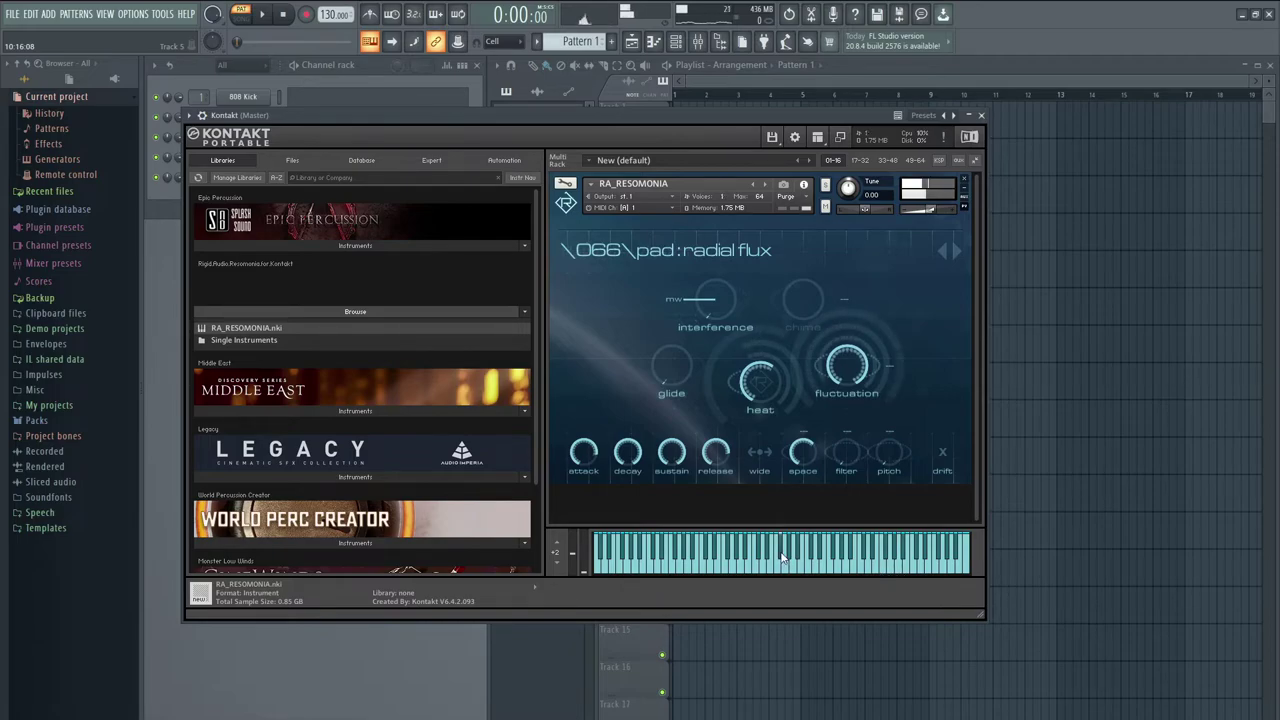
# - Advance past presets 067 and 068 to 069 pad:terra shine and audition it with a higher and a lower note
pyautogui.click(956, 250)
pyautogui.click(956, 250)
pyautogui.click(956, 250)
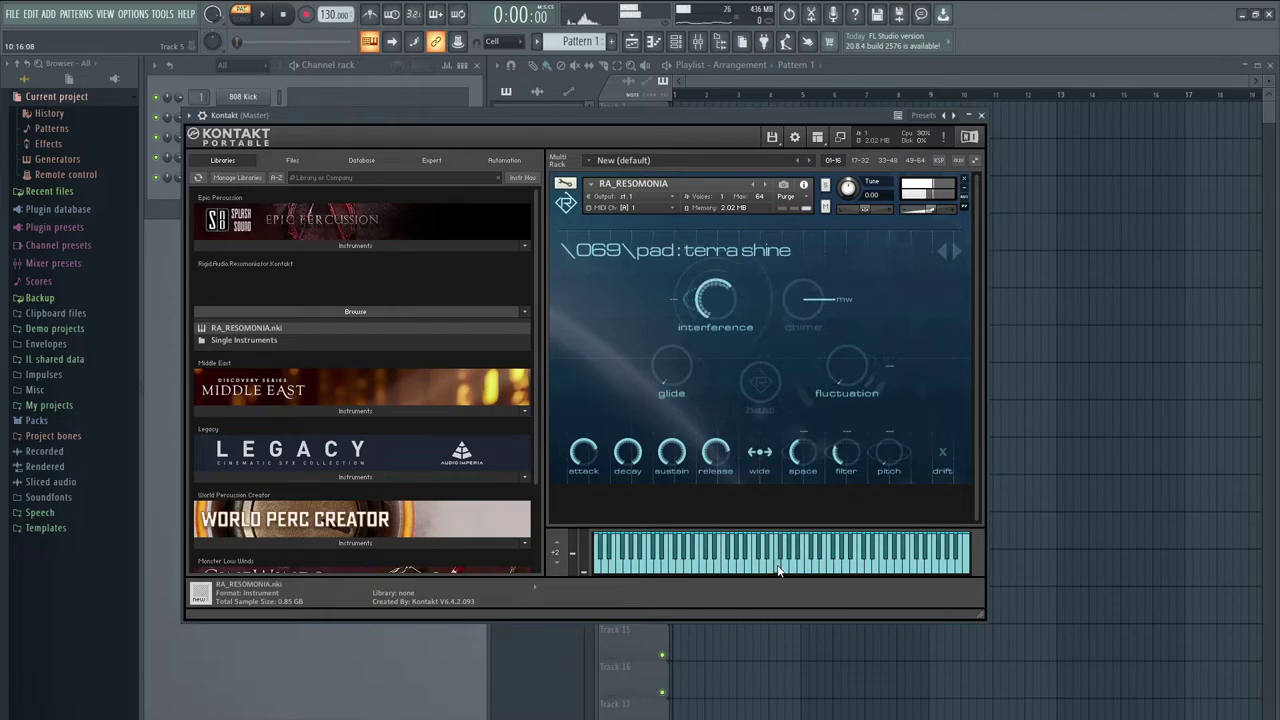
pyautogui.click(840, 572)
pyautogui.click(735, 570)
# - Advance past preset 070 to 071 pad:duoform and audition it with a lower-middle note
pyautogui.click(958, 251)
pyautogui.click(958, 251)
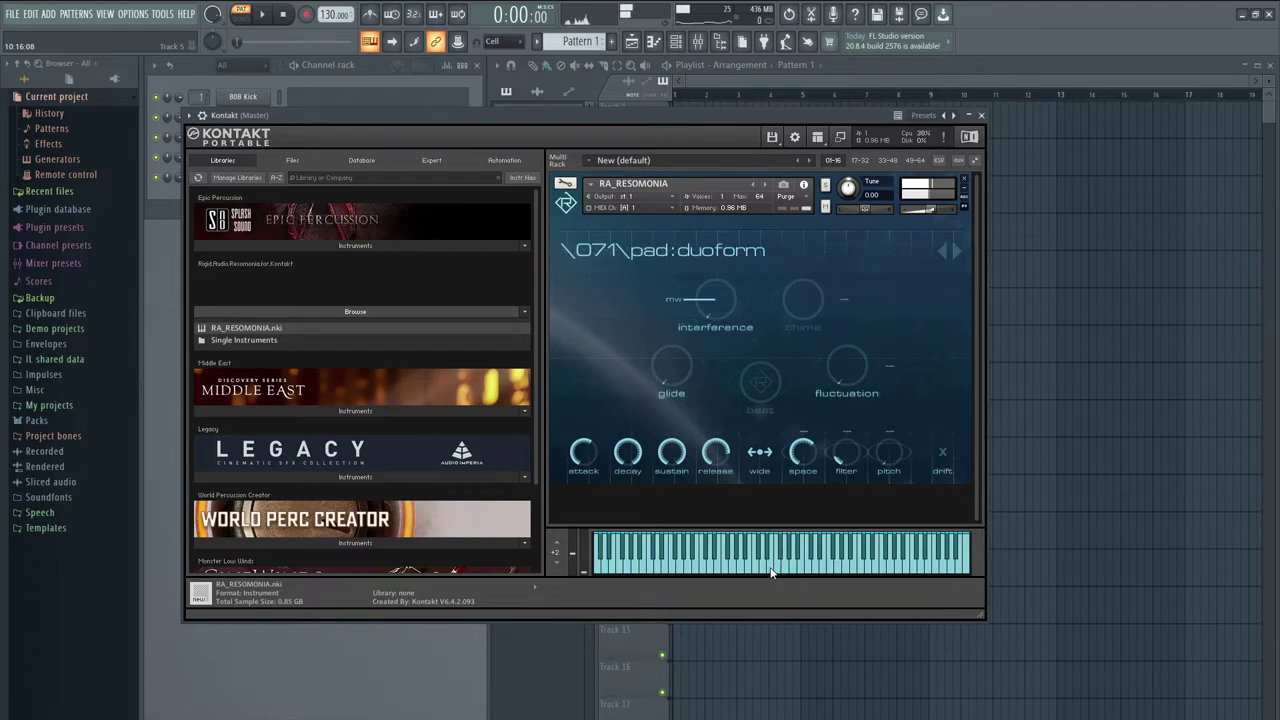
pyautogui.click(733, 569)
# - Advance past preset 072 to 073 pad:sub evening and audition it with two ascending notes
pyautogui.click(957, 250)
pyautogui.click(957, 250)
pyautogui.click(748, 567)
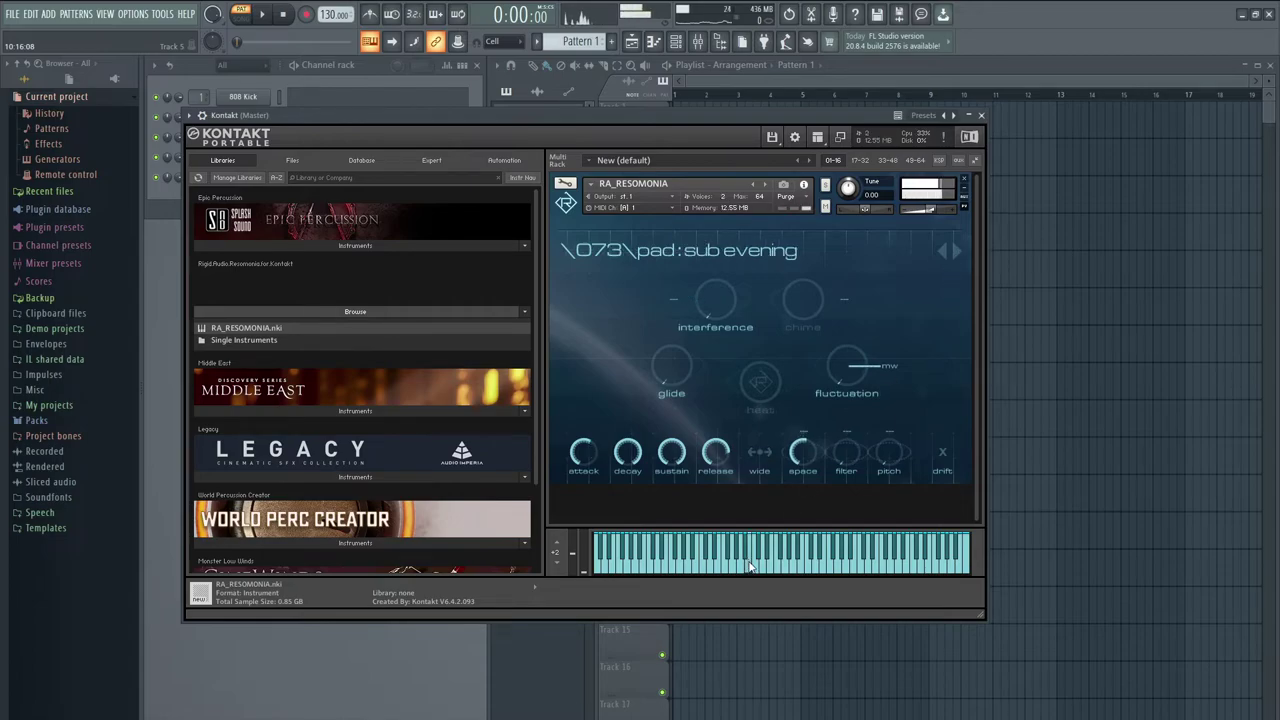
pyautogui.click(771, 557)
# - Advance past 074 pad:open moment to the 075 pad:zooloo preset and audition it with two descending notes
pyautogui.click(954, 250)
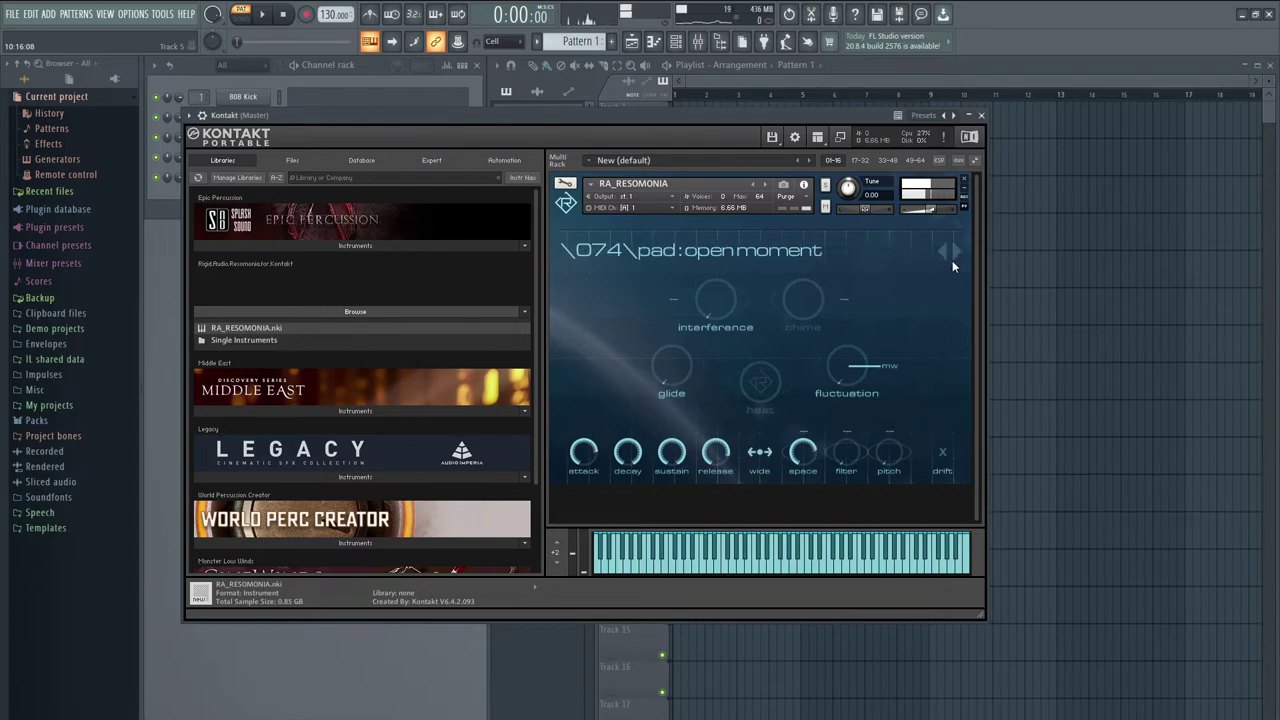
pyautogui.click(953, 252)
pyautogui.click(817, 565)
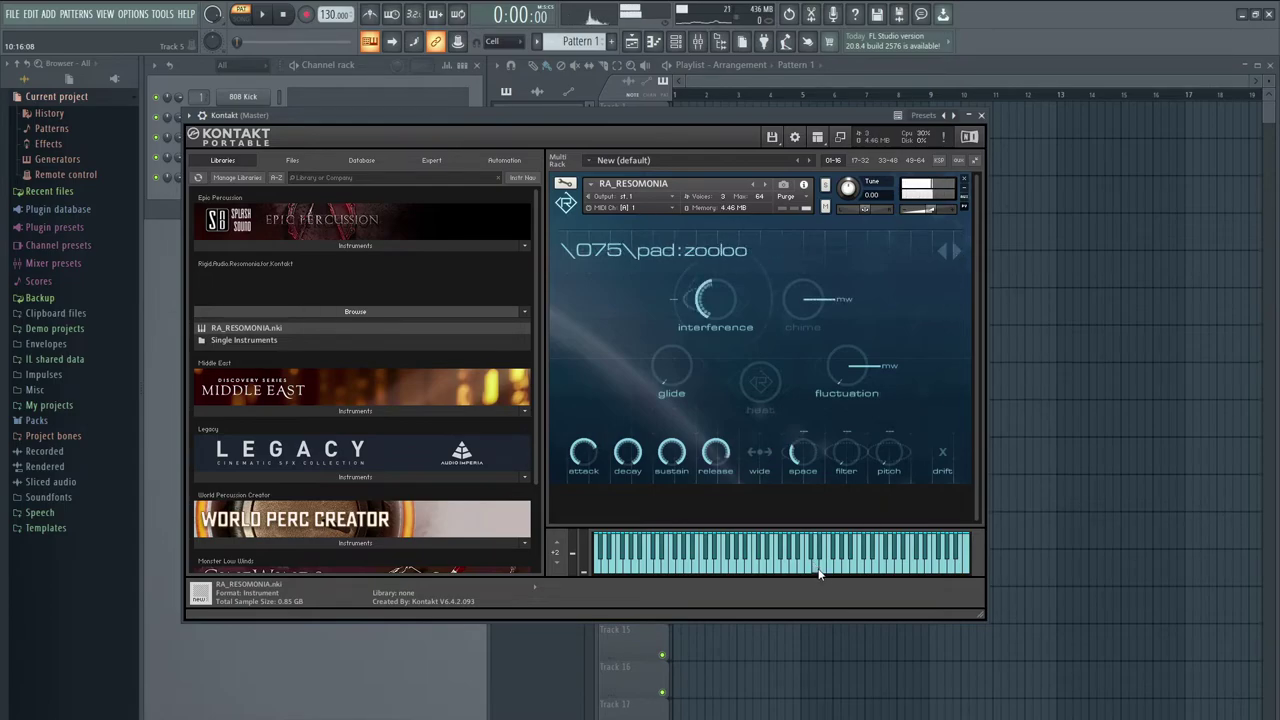
pyautogui.click(756, 575)
# - Advance past preset 076 to 077 plucked:ground one and audition it with three ascending notes
pyautogui.click(955, 251)
pyautogui.click(955, 251)
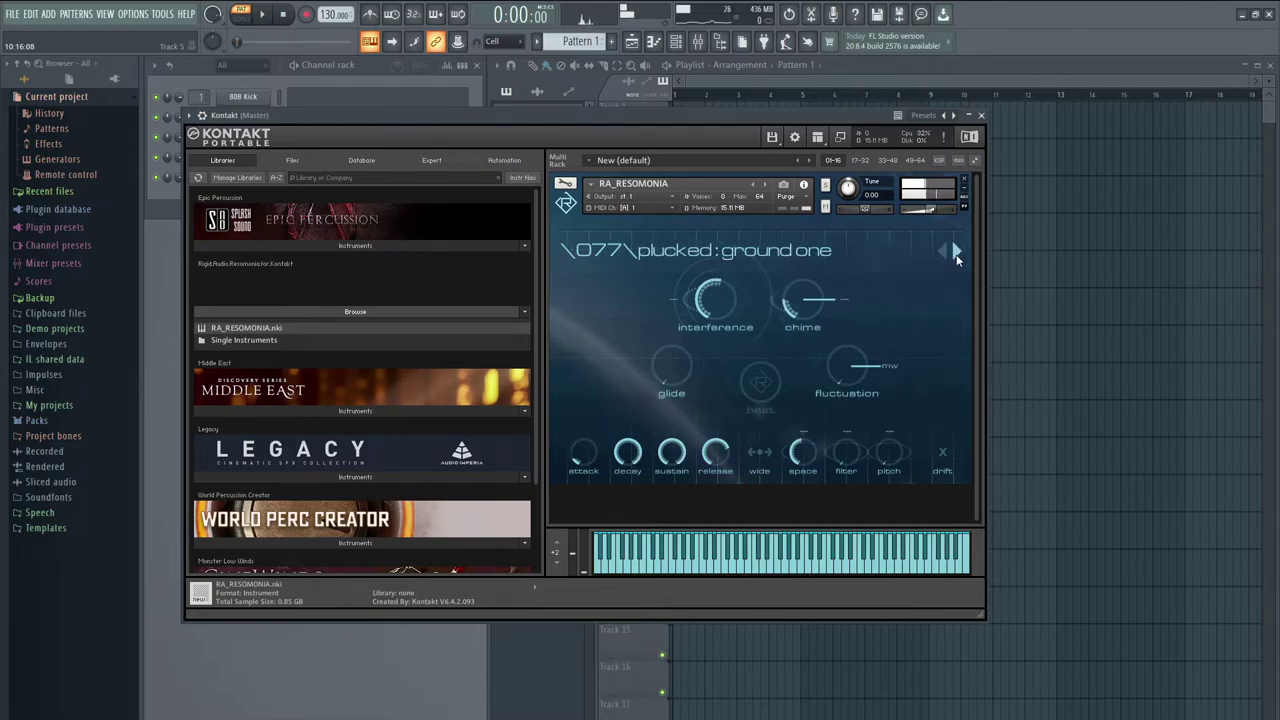
pyautogui.click(784, 573)
pyautogui.click(820, 556)
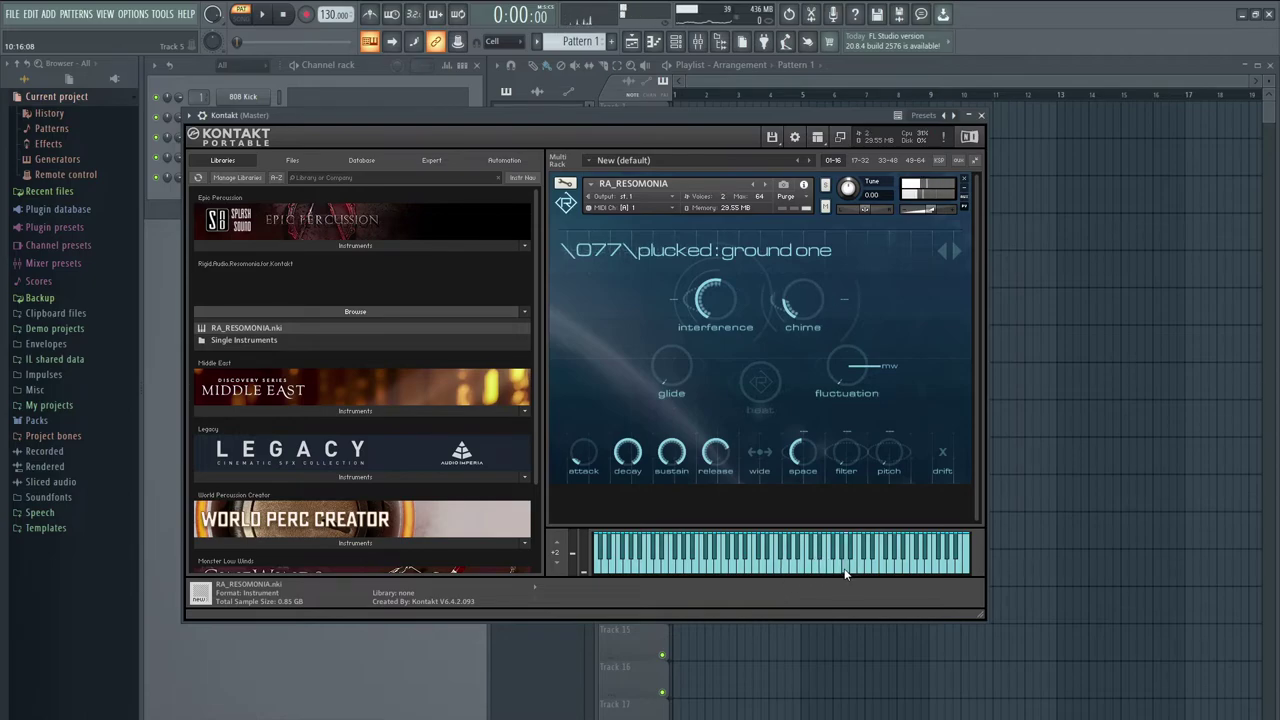
pyautogui.click(870, 557)
# - Load the 078 plucked:hybrid wood preset and audition it with repeated upper notes and one higher note
pyautogui.click(956, 250)
pyautogui.click(857, 574)
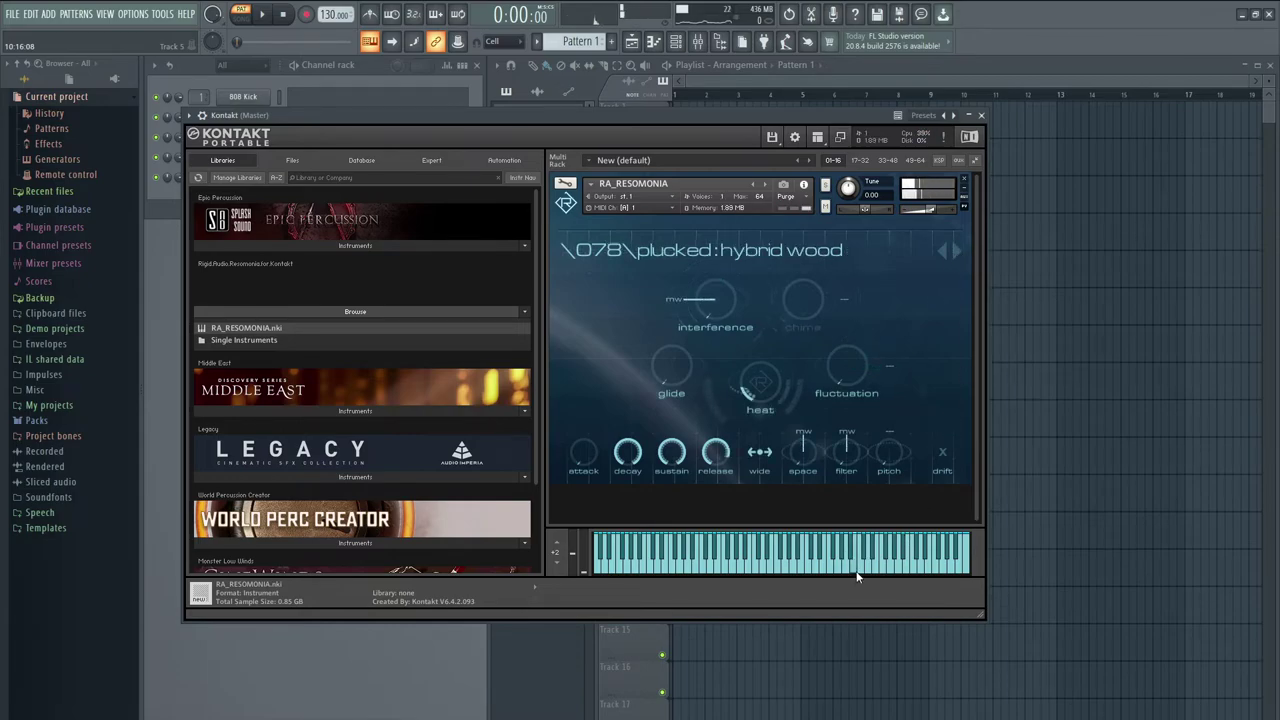
pyautogui.click(860, 570)
pyautogui.click(857, 569)
pyautogui.click(864, 573)
pyautogui.click(901, 563)
# - Load the 079 plucked:glowing preset and audition it with three ascending notes
pyautogui.click(958, 252)
pyautogui.click(753, 570)
pyautogui.click(774, 562)
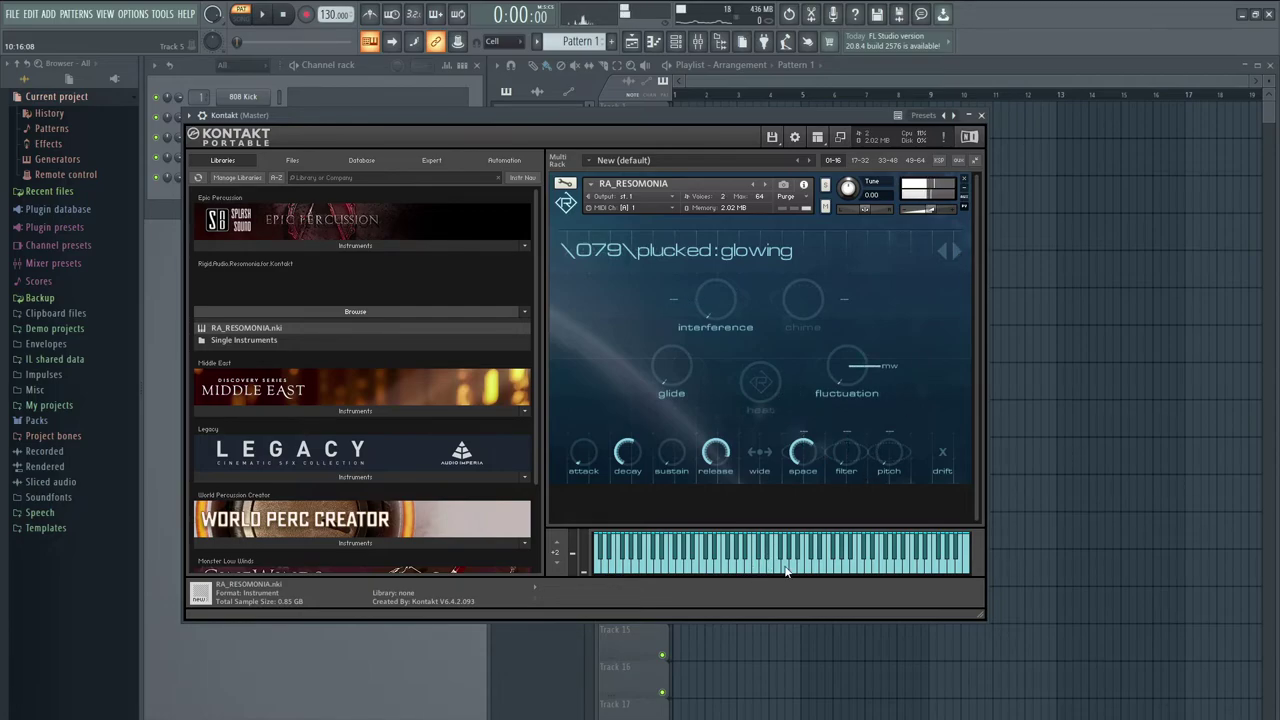
pyautogui.click(861, 569)
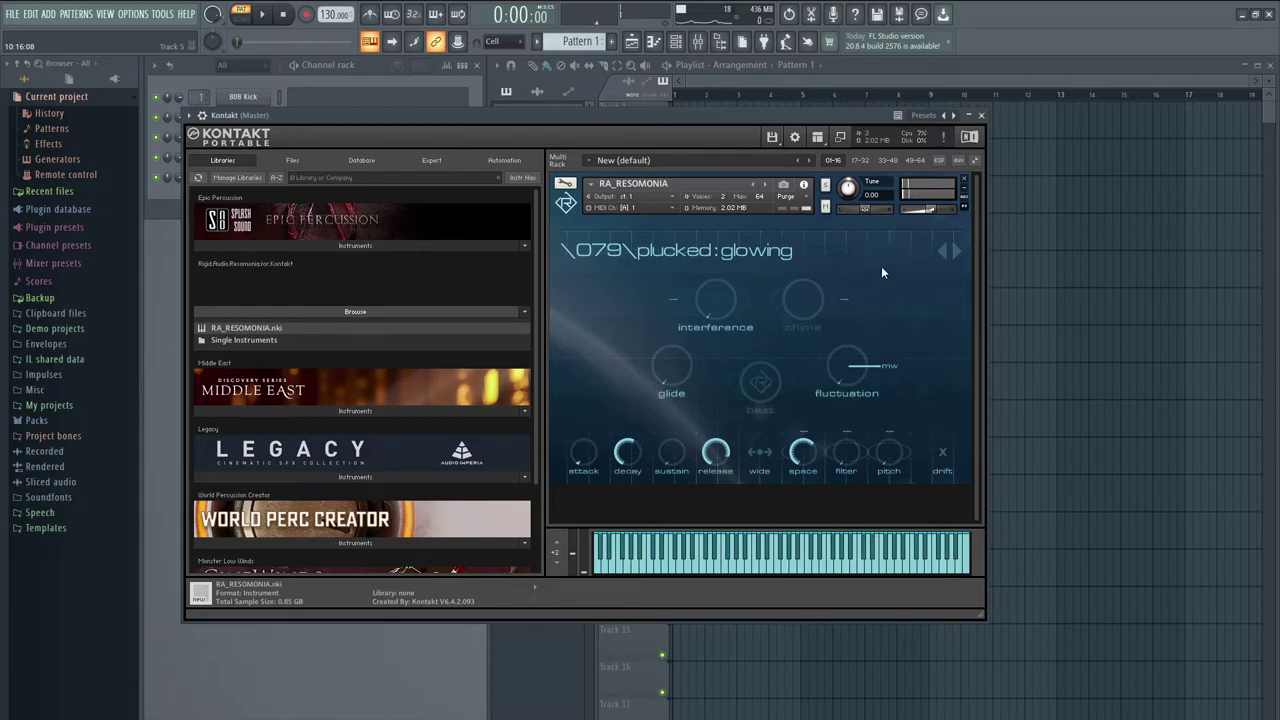
# - Advance through the plucked presets to 083 plucked:broken burst and audition it with two ascending notes
pyautogui.click(954, 253)
pyautogui.click(954, 253)
pyautogui.click(841, 562)
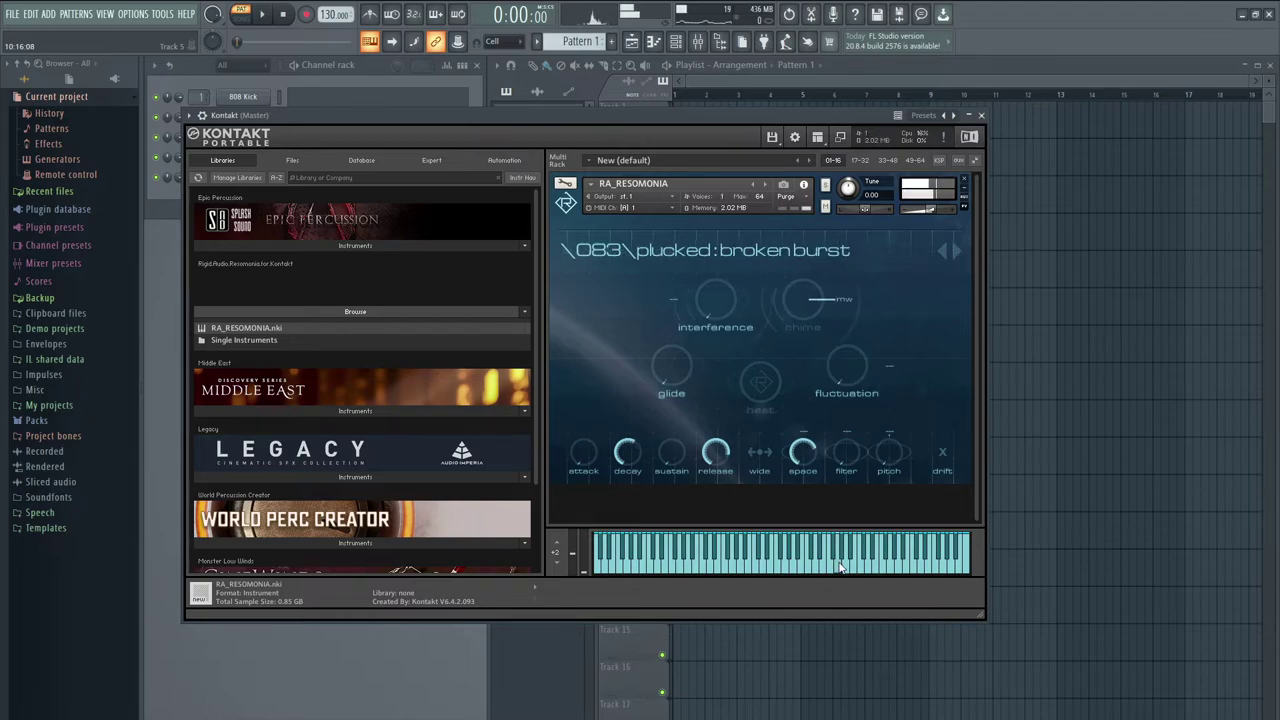
pyautogui.click(853, 560)
# - Load the 084 plucked:one-stop preset and audition it with three notes in the upper range
pyautogui.click(958, 250)
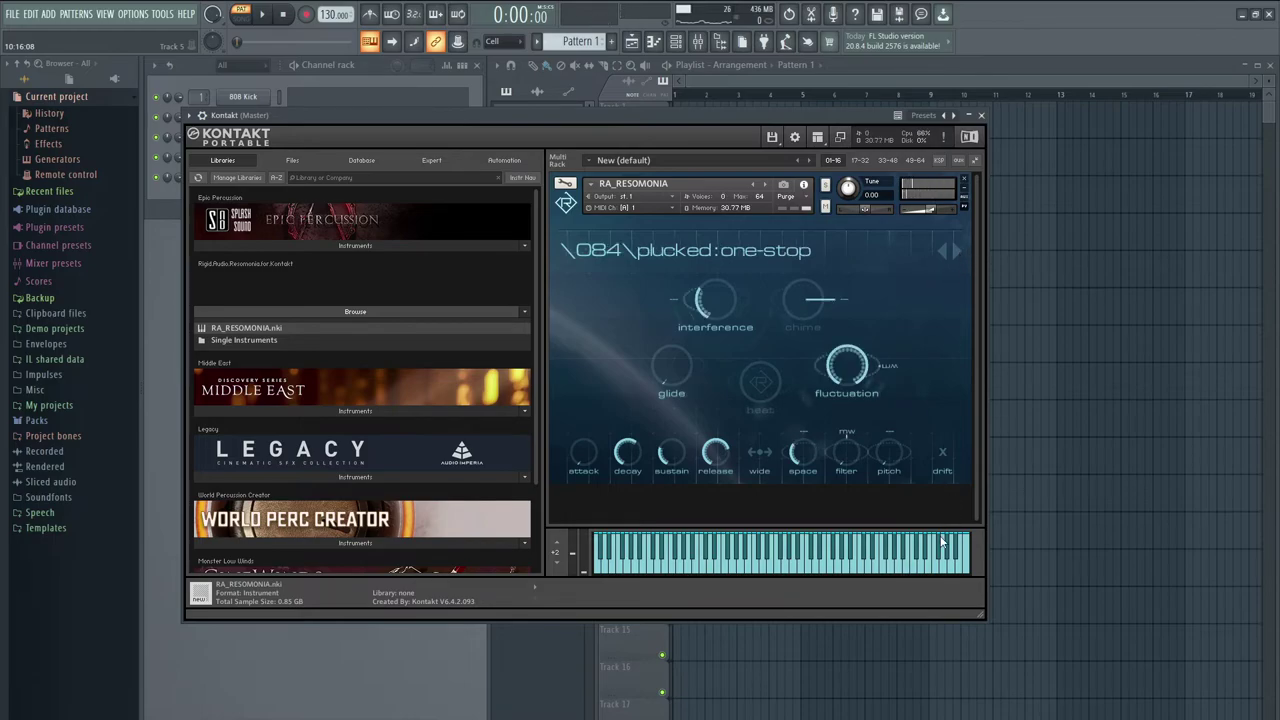
pyautogui.click(916, 572)
pyautogui.click(857, 562)
pyautogui.click(868, 558)
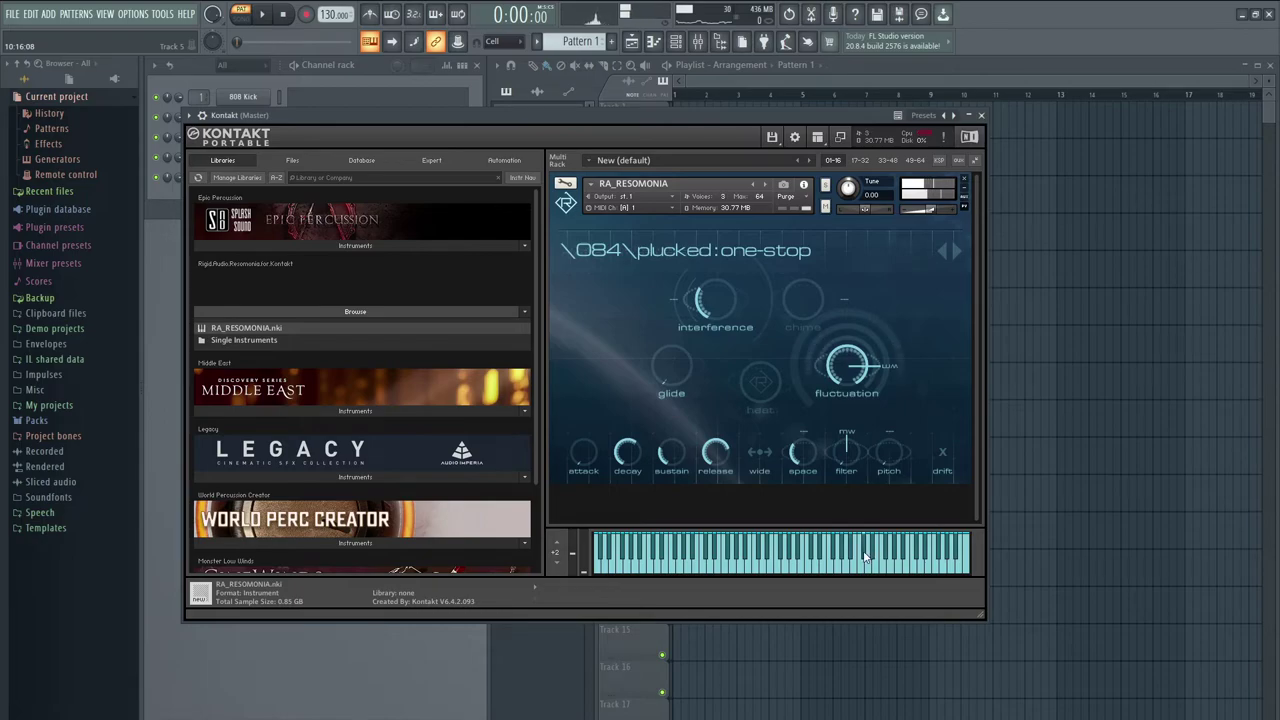
# - Load the 085 plucked:gazillion preset and audition it with three ascending notes
pyautogui.click(959, 250)
pyautogui.click(789, 568)
pyautogui.click(818, 572)
pyautogui.click(835, 558)
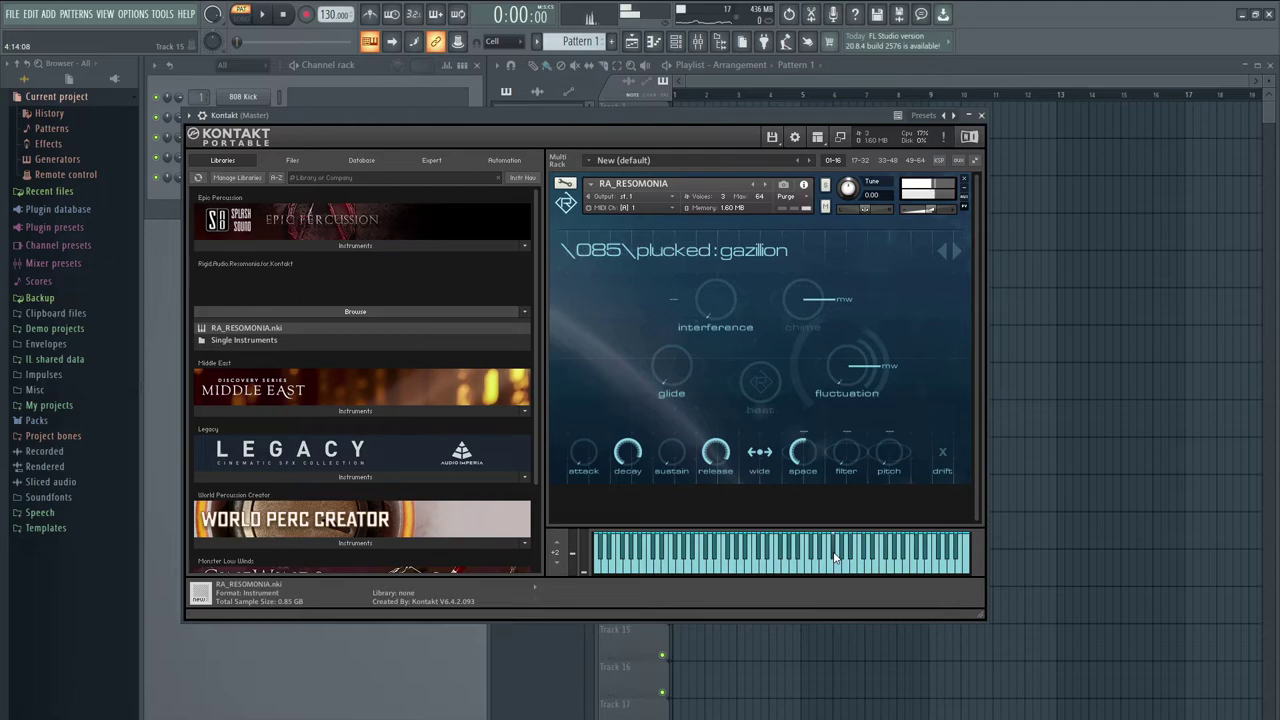
# - Advance past preset 086 to 087 plucked:chorom and audition it with two ascending upper notes
pyautogui.click(955, 251)
pyautogui.click(955, 251)
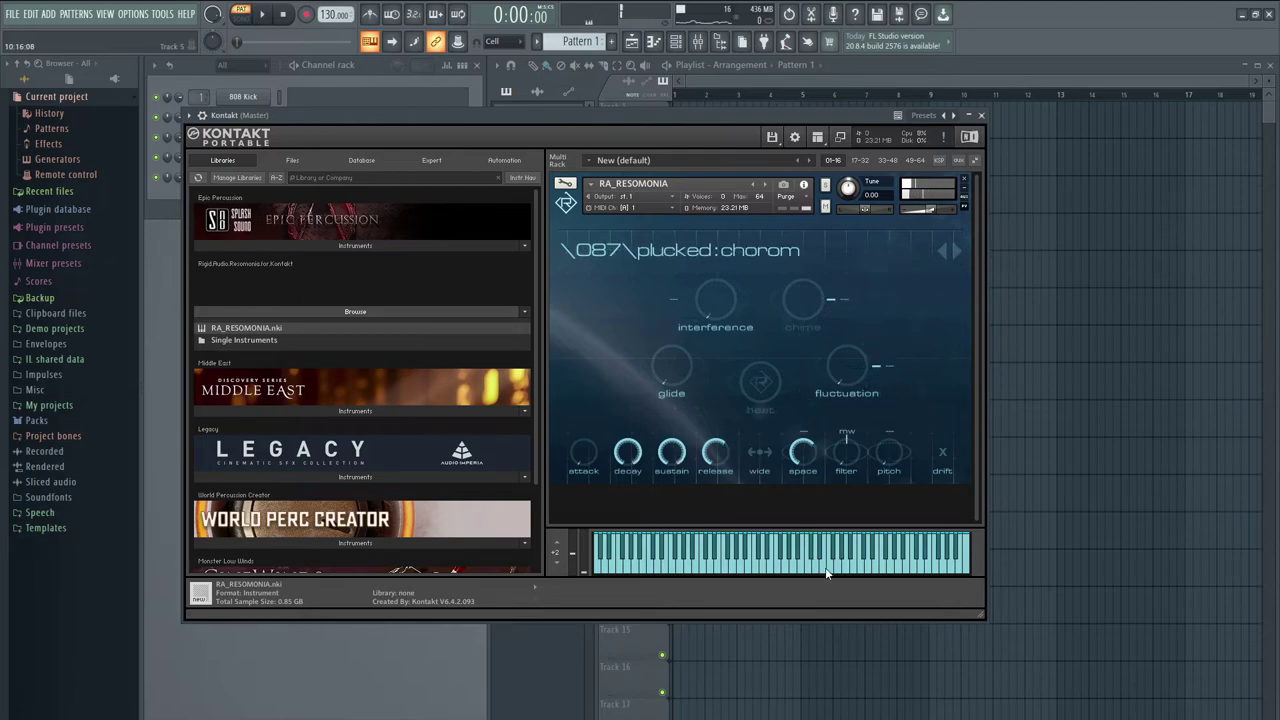
pyautogui.click(853, 560)
pyautogui.click(871, 569)
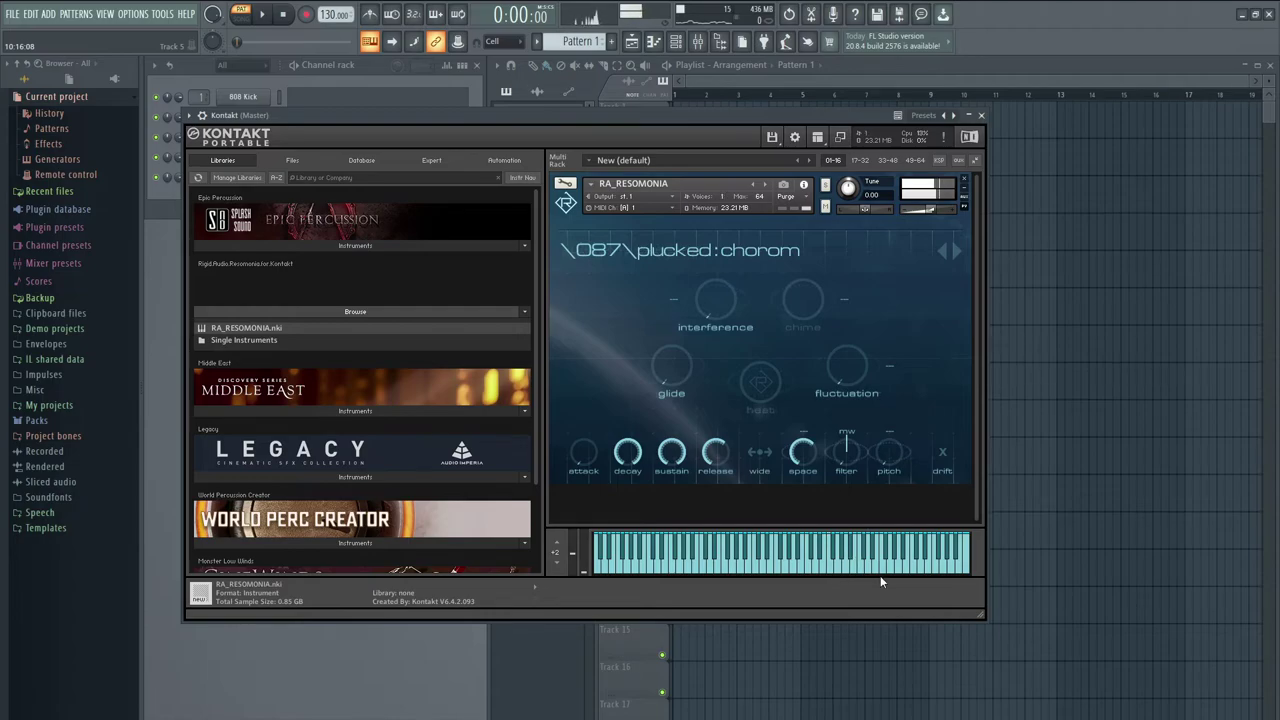
# - Advance past preset 088 to 089 plucked:bright and audition it with a high note and a lower note
pyautogui.click(957, 253)
pyautogui.click(957, 253)
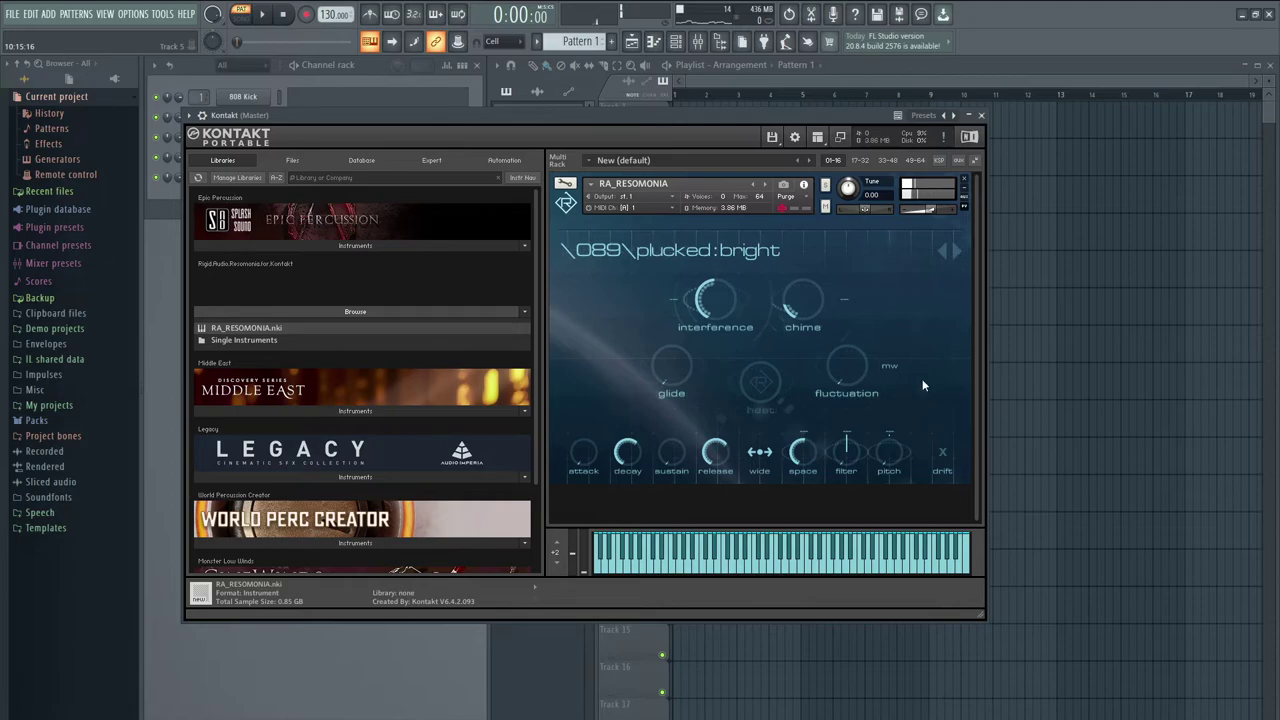
pyautogui.click(885, 573)
pyautogui.click(812, 567)
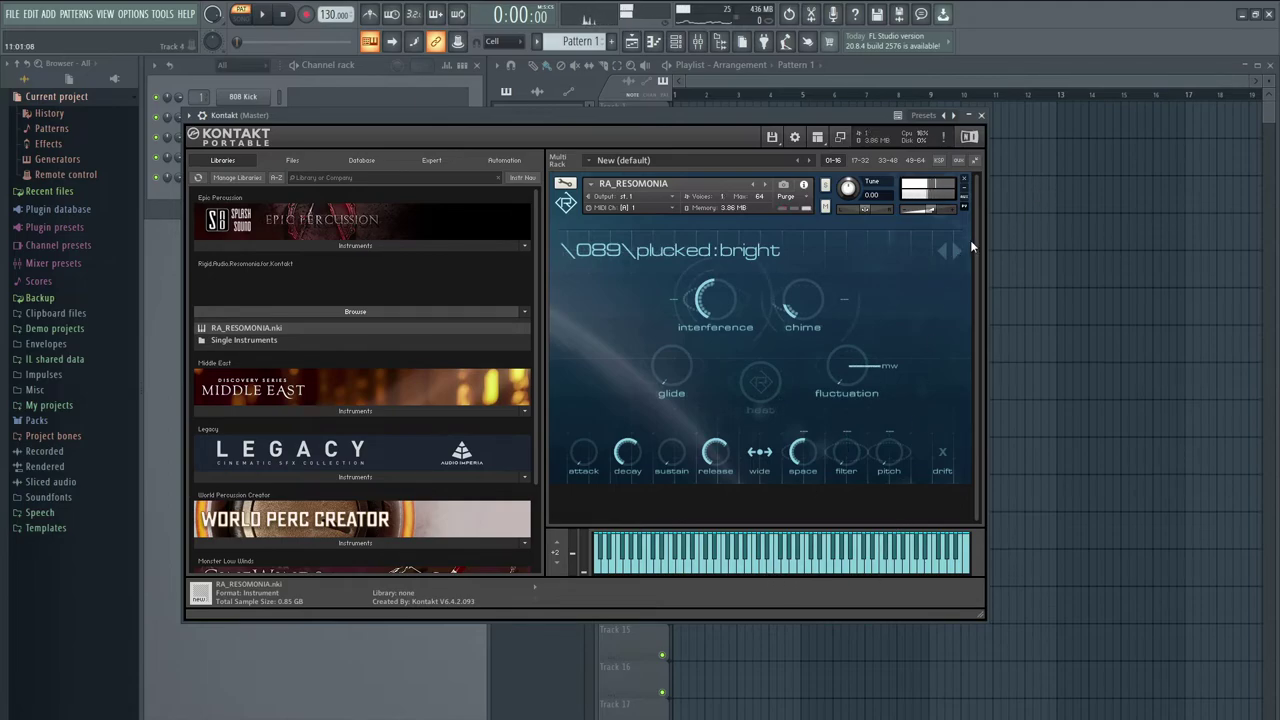
# - Load the 090 plucked:reflections preset and audition it with two descending notes
pyautogui.click(955, 252)
pyautogui.click(838, 568)
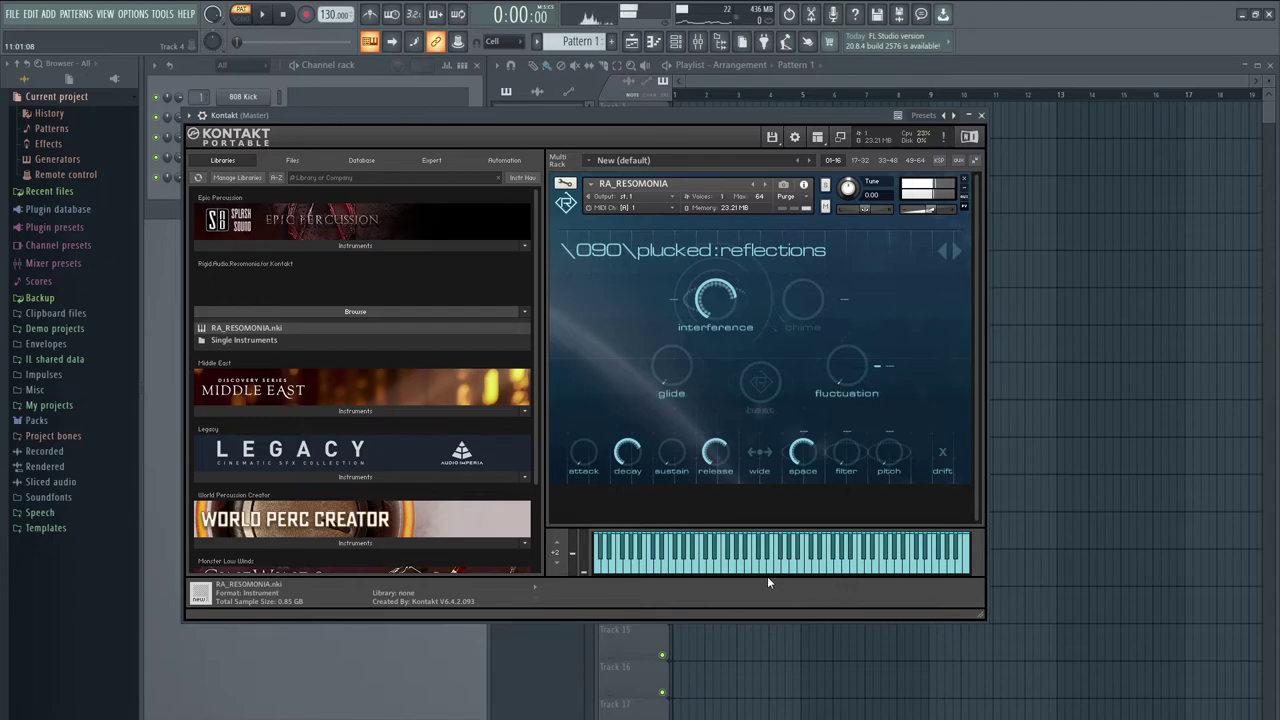
pyautogui.click(766, 570)
# - Advance past preset 091 to 092 plucked:chambers and audition it with an upper note
pyautogui.click(958, 250)
pyautogui.click(958, 252)
pyautogui.click(862, 560)
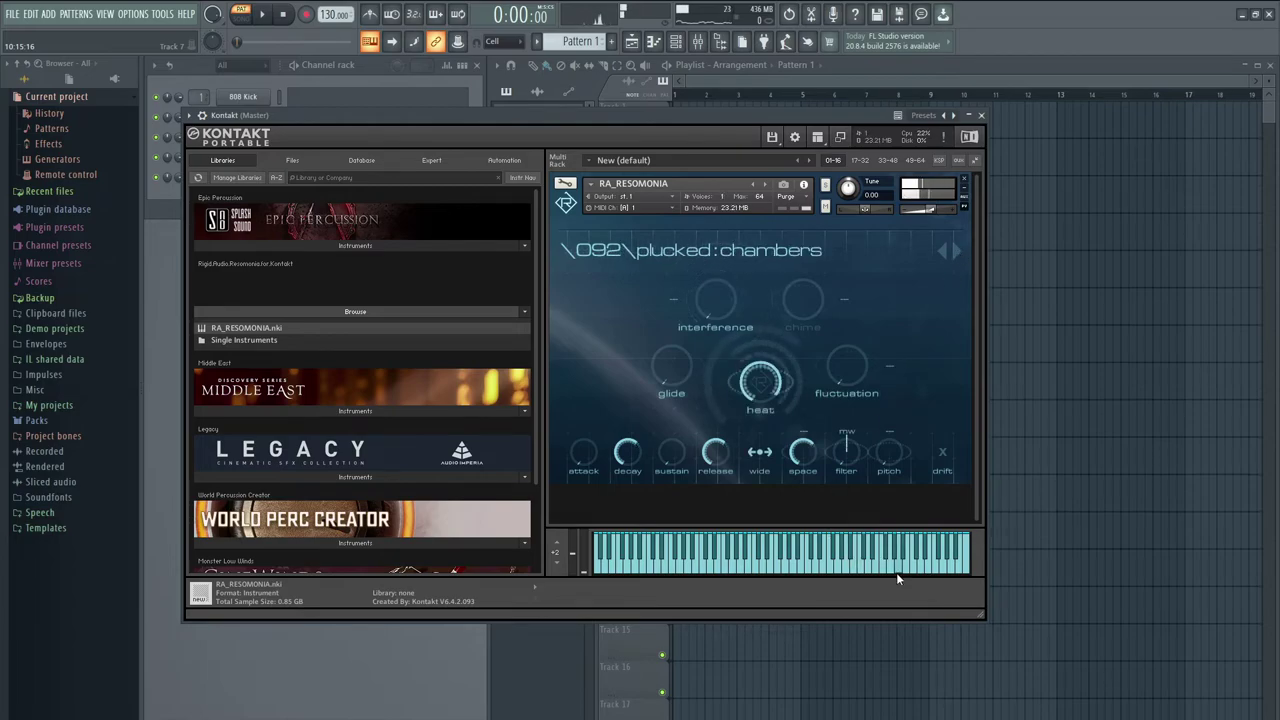
# - Load the 093 plucked:pluck horizon preset and audition it with two descending middle notes
pyautogui.click(956, 250)
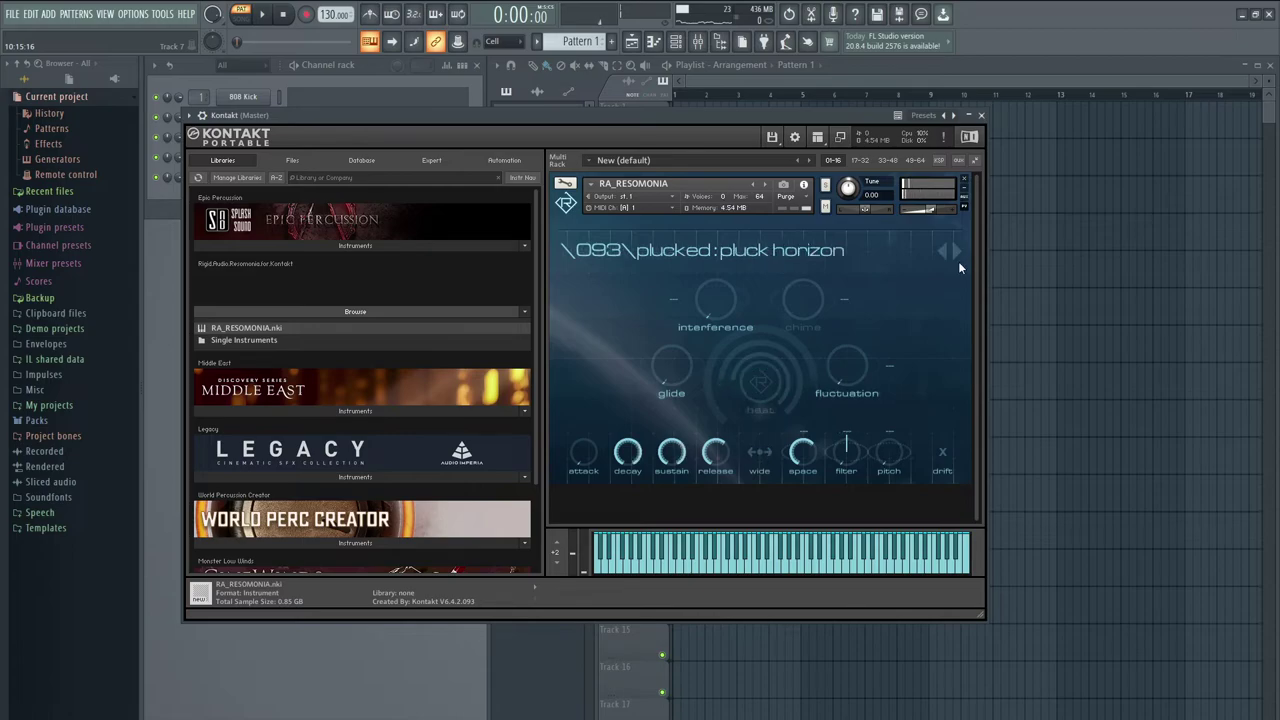
pyautogui.click(794, 562)
pyautogui.click(764, 556)
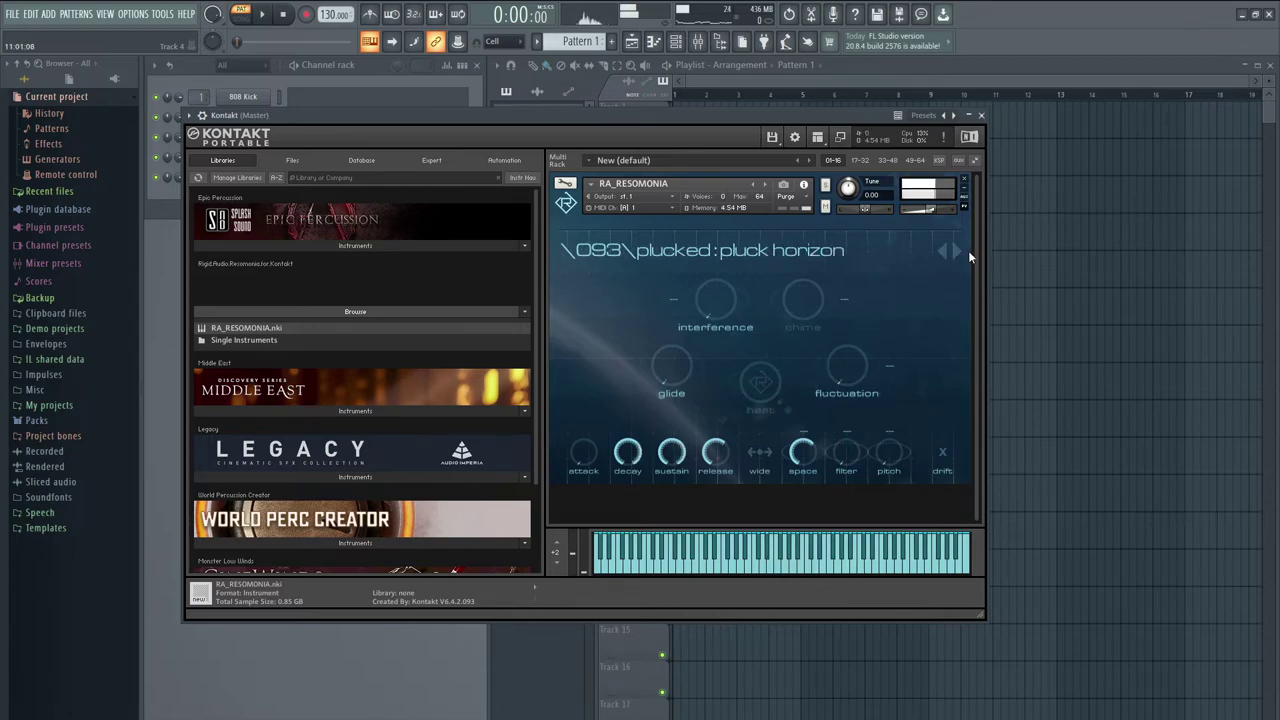
# - Advance past preset 094 to 095 plucked:distone and audition it with two ascending notes
pyautogui.click(956, 250)
pyautogui.click(956, 250)
pyautogui.click(774, 568)
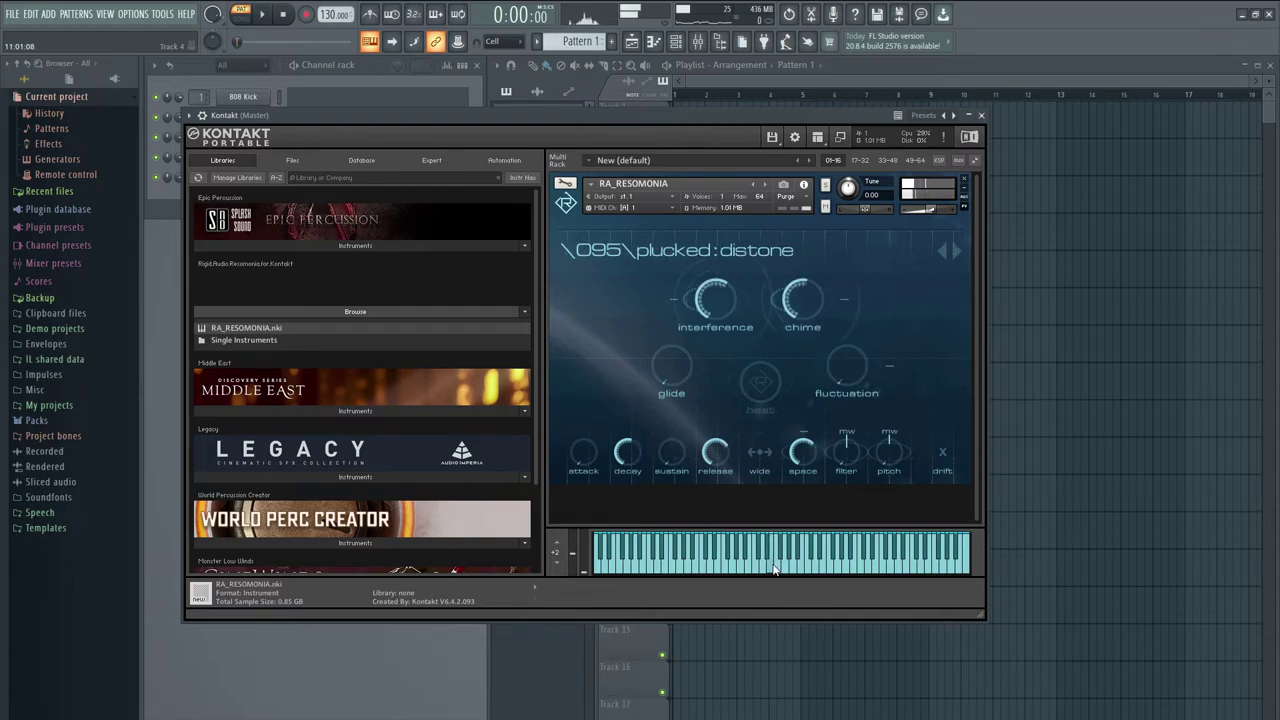
pyautogui.click(815, 565)
# - Load the 096 plucked:wide within preset and audition it with three notes around the middle range
pyautogui.click(960, 250)
pyautogui.click(802, 572)
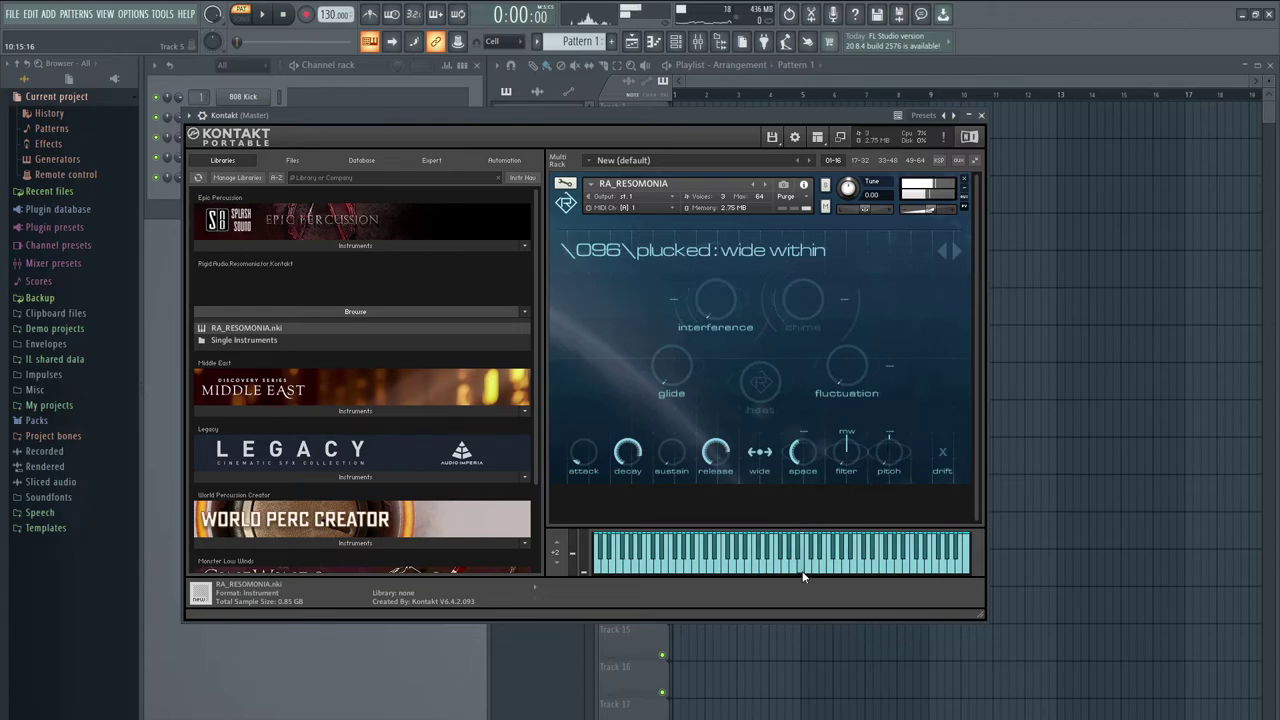
pyautogui.click(746, 560)
pyautogui.click(766, 574)
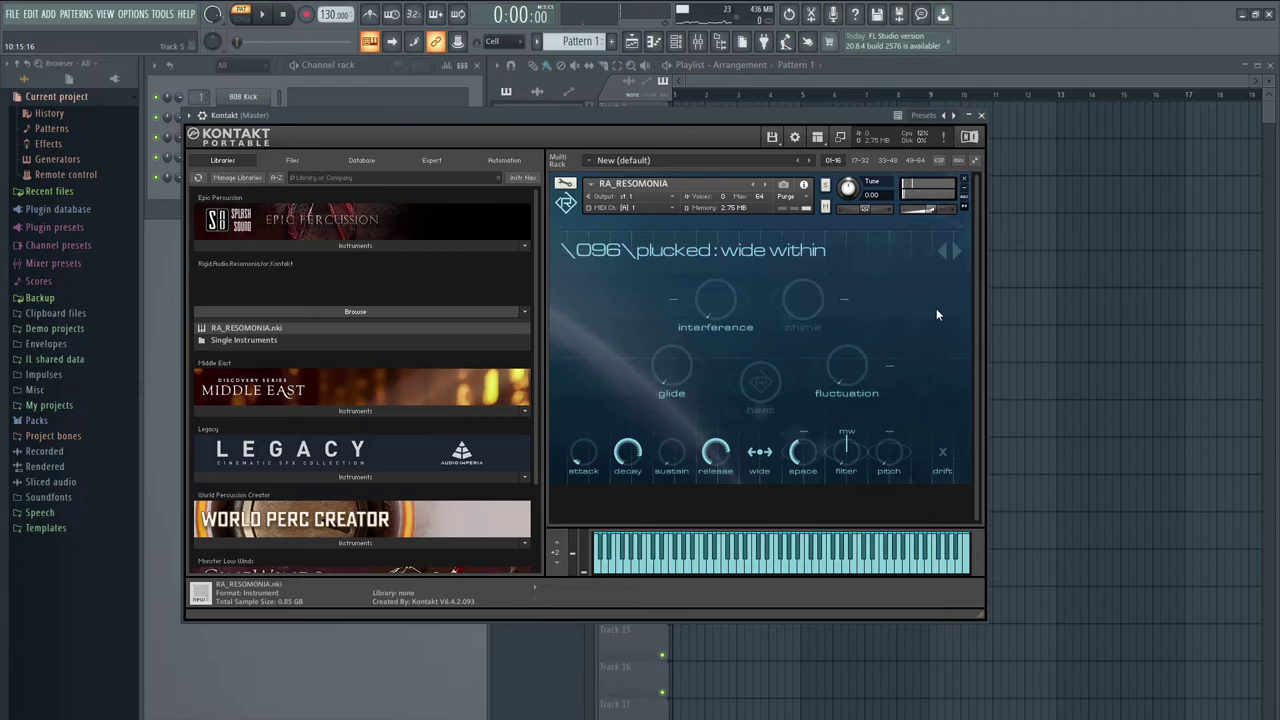
# - Load the 097 plucked:chopped preset and audition it with a middle note
pyautogui.click(960, 252)
pyautogui.click(822, 570)
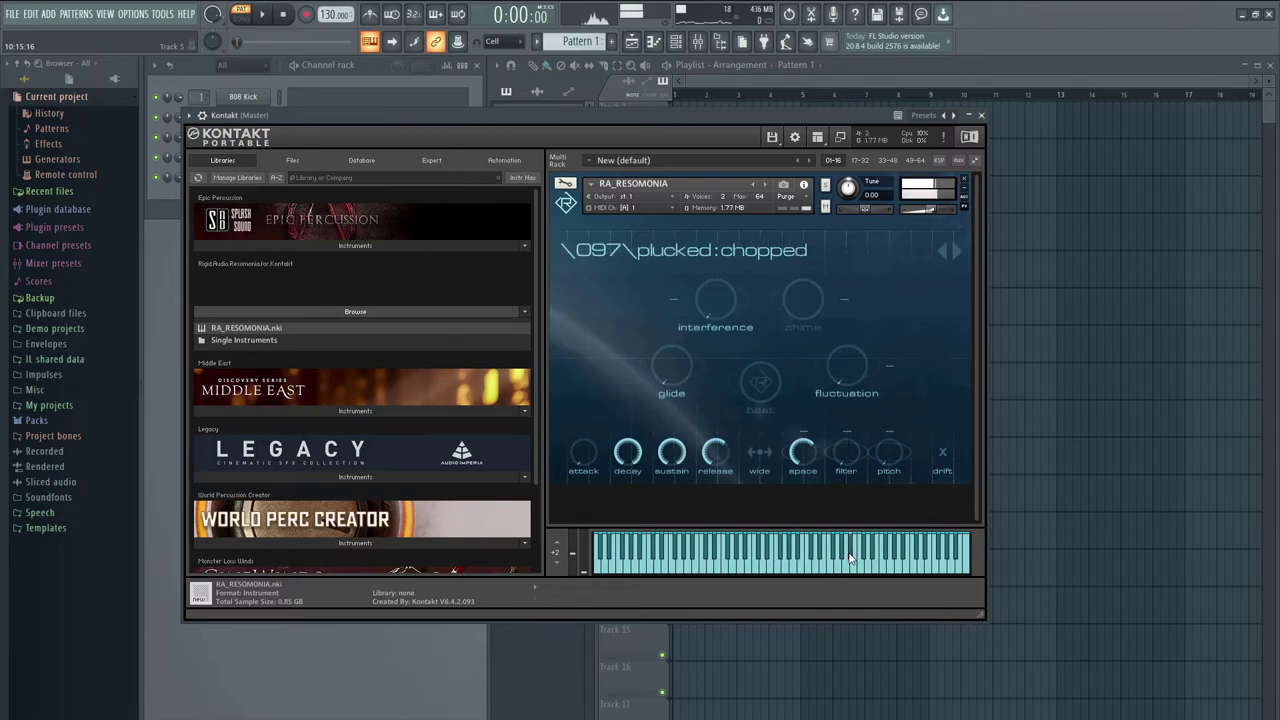
# - Advance past preset 098 to 099 plucked:hollow pipes and audition it with four ascending notes
pyautogui.click(958, 249)
pyautogui.click(958, 249)
pyautogui.click(829, 570)
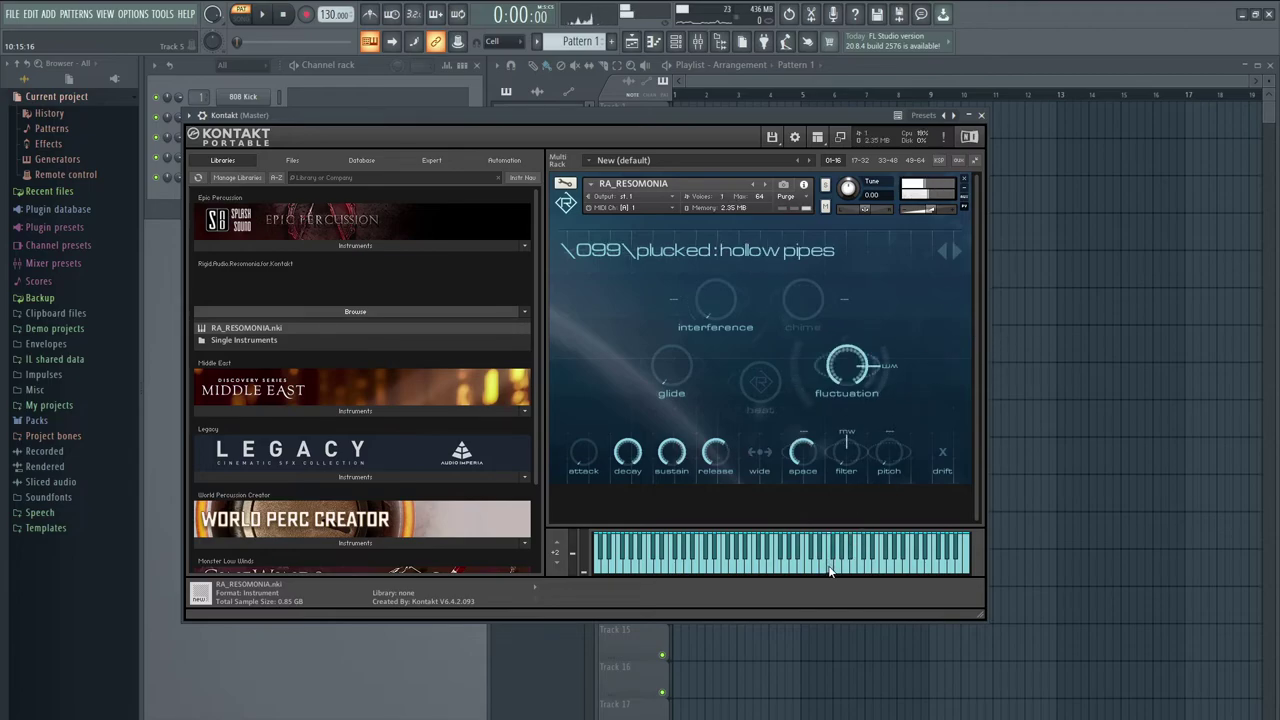
pyautogui.click(886, 571)
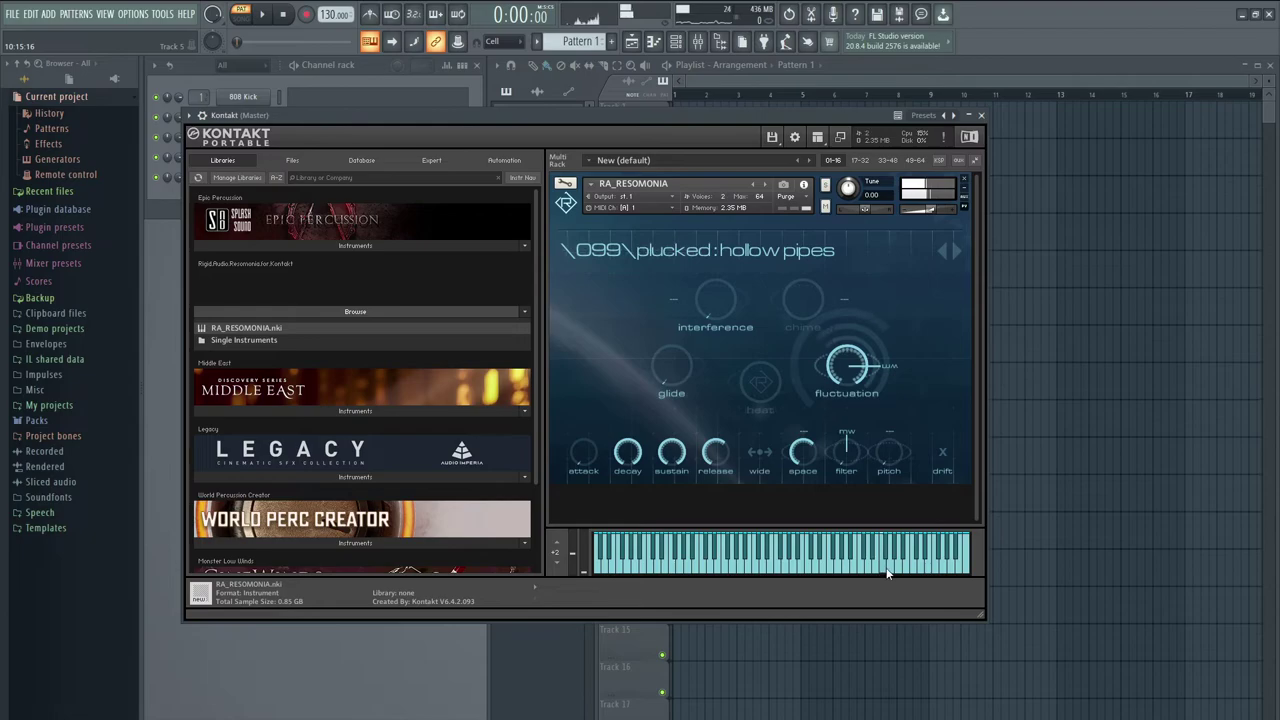
pyautogui.click(897, 560)
pyautogui.click(906, 563)
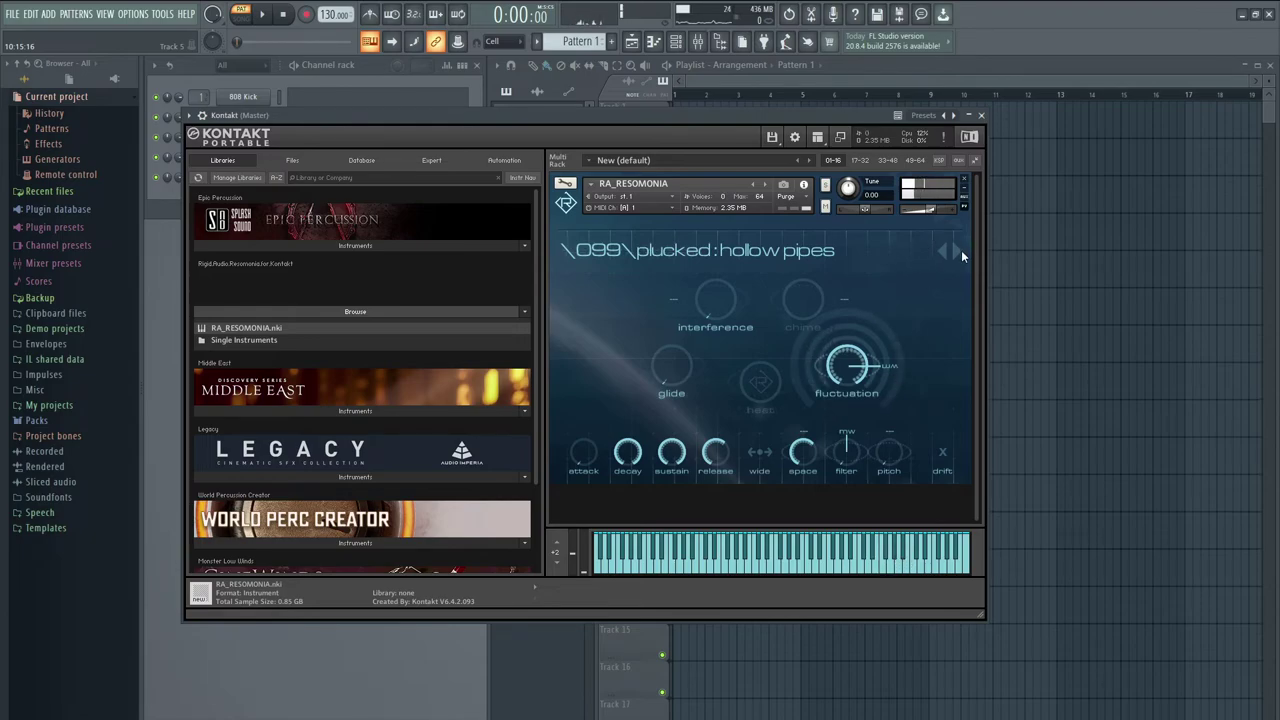
# - Load the 100 plucked:glimpse preset and audition it with three notes in the upper range
pyautogui.click(957, 252)
pyautogui.click(921, 560)
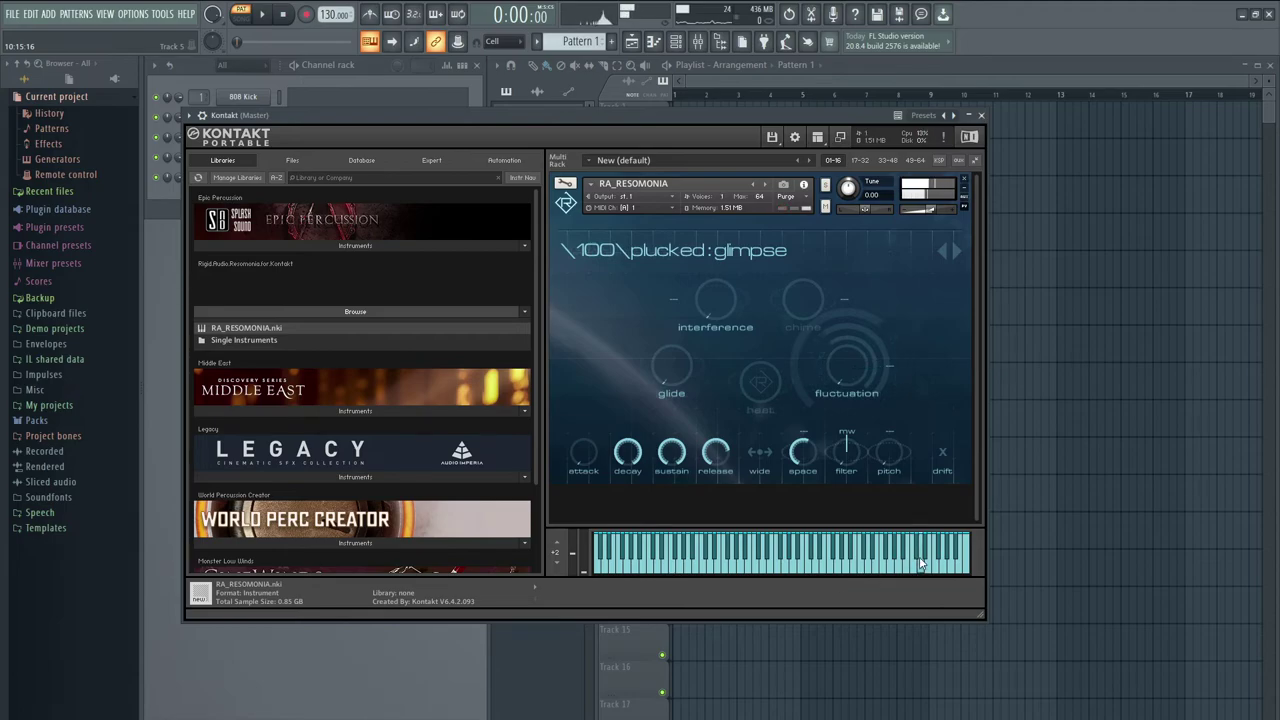
pyautogui.click(877, 560)
pyautogui.click(885, 562)
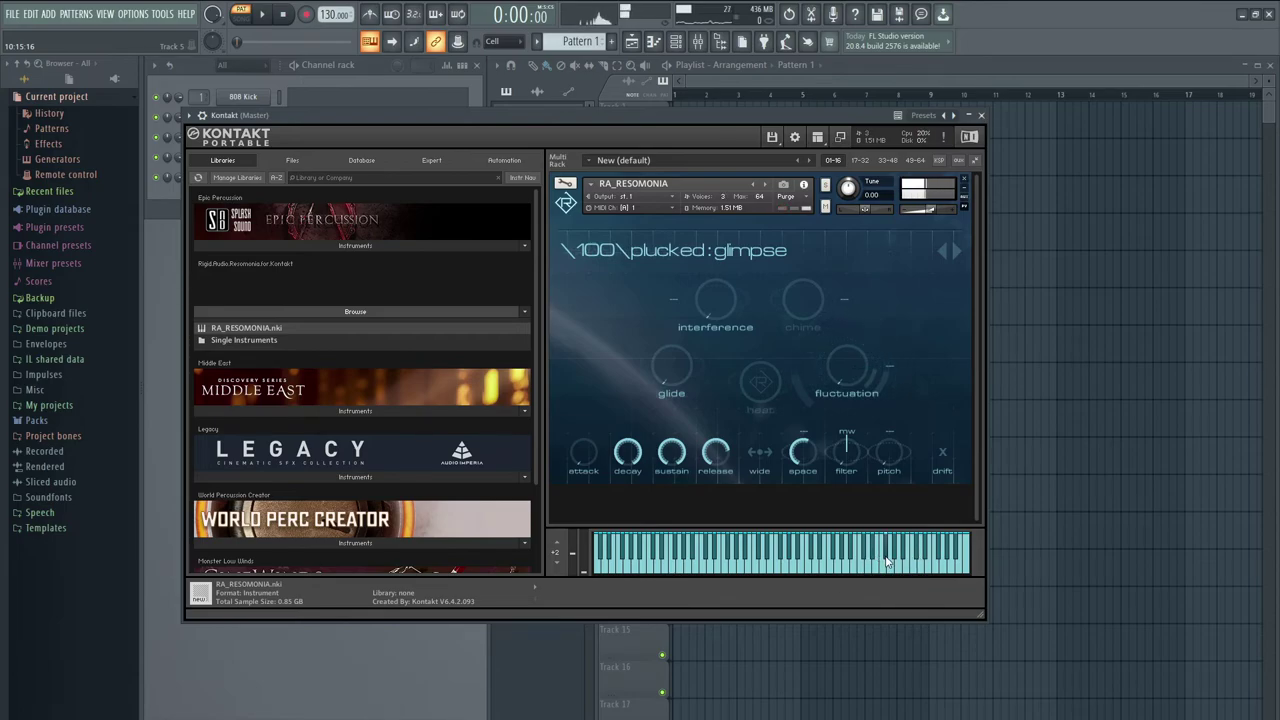
# - Load the 101 plucked:e-bowed preset and audition it with notes descending from the middle range, repeating the lower ones
pyautogui.click(955, 252)
pyautogui.click(818, 565)
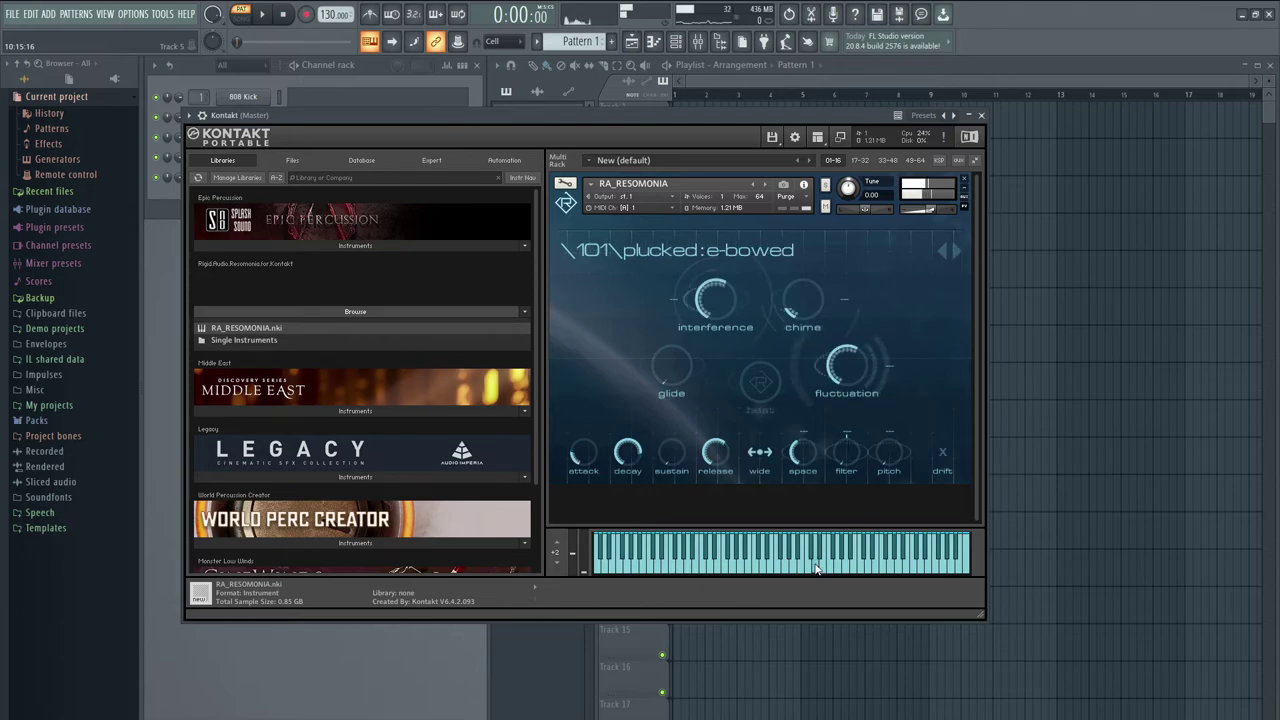
pyautogui.click(765, 573)
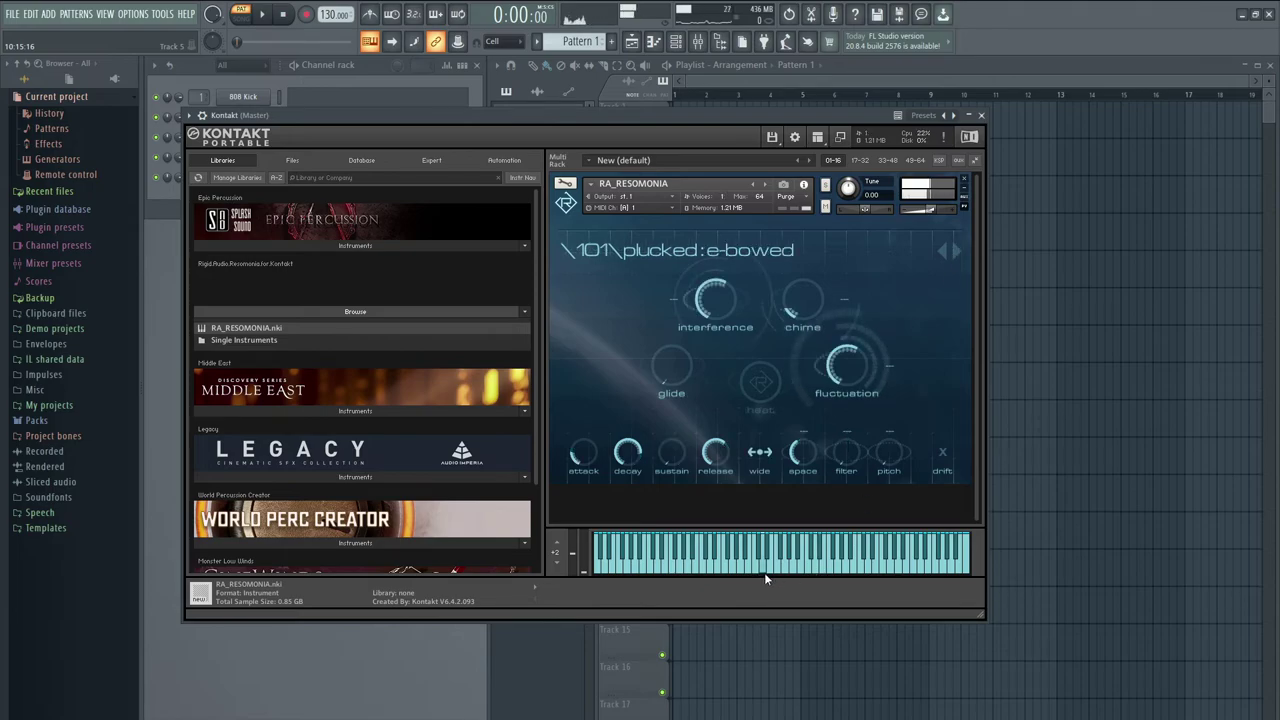
pyautogui.click(722, 568)
pyautogui.click(722, 567)
pyautogui.click(728, 562)
pyautogui.click(729, 561)
# - Advance past preset 102 to 103 wind:iconic and audition it with three ascending notes
pyautogui.click(958, 248)
pyautogui.click(958, 250)
pyautogui.click(727, 565)
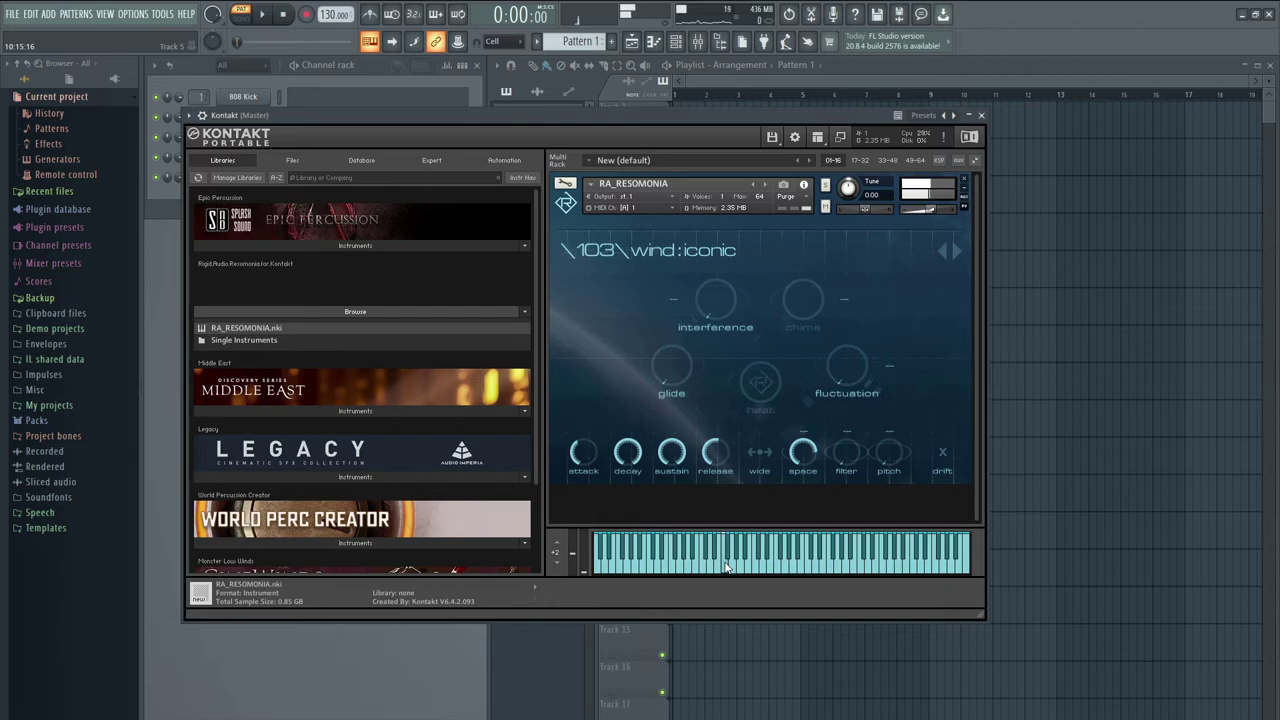
pyautogui.click(815, 568)
pyautogui.click(900, 562)
# - Advance past preset 104 to 105 wind:manifest and audition it with two descending notes
pyautogui.click(956, 254)
pyautogui.click(958, 251)
pyautogui.click(868, 568)
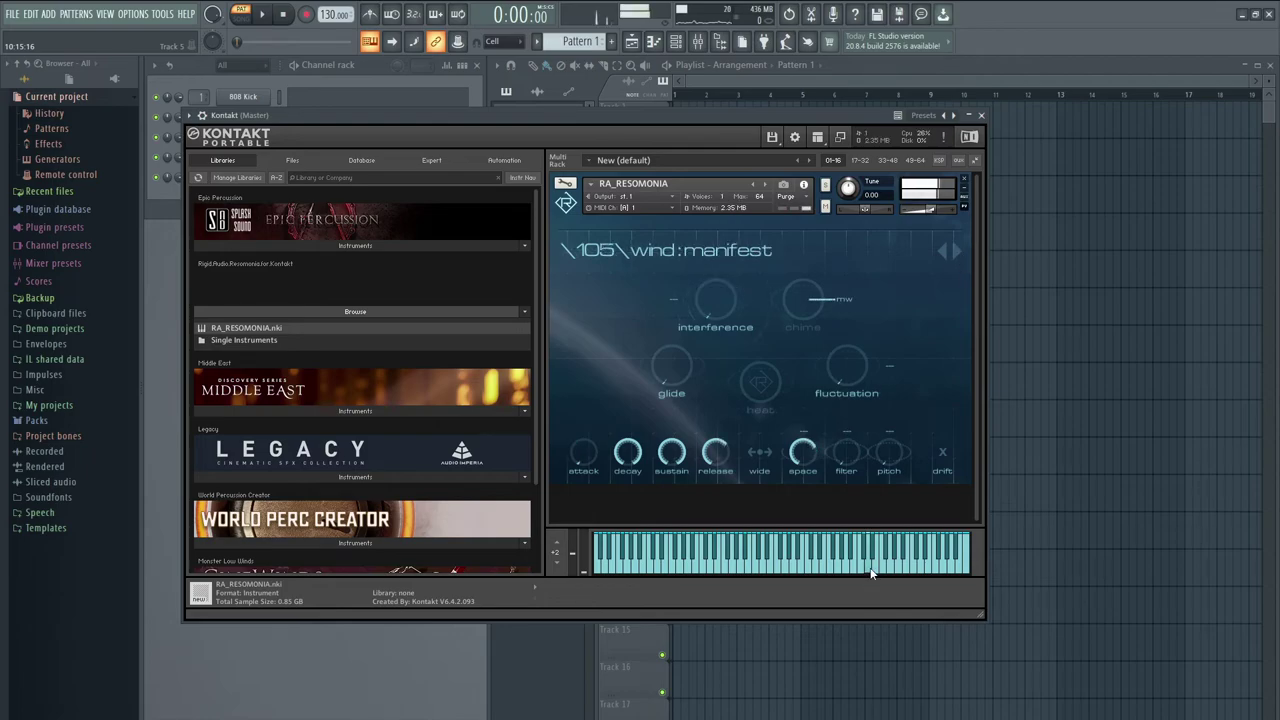
pyautogui.click(780, 568)
# - Advance past preset 106 to 107 wind:desert vox and audition it with one upper note
pyautogui.click(955, 251)
pyautogui.click(955, 251)
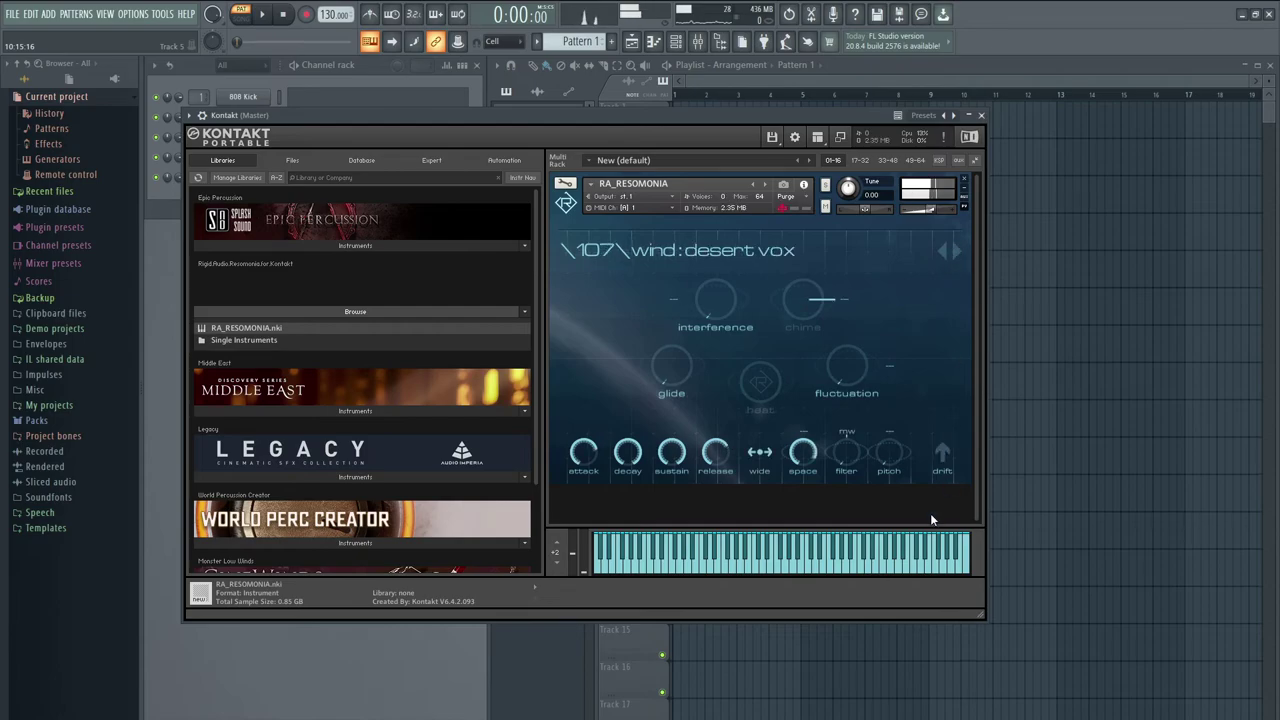
pyautogui.click(877, 571)
# - Load the 108 wind:faded blends preset and audition it with a low note followed by a high note
pyautogui.click(958, 245)
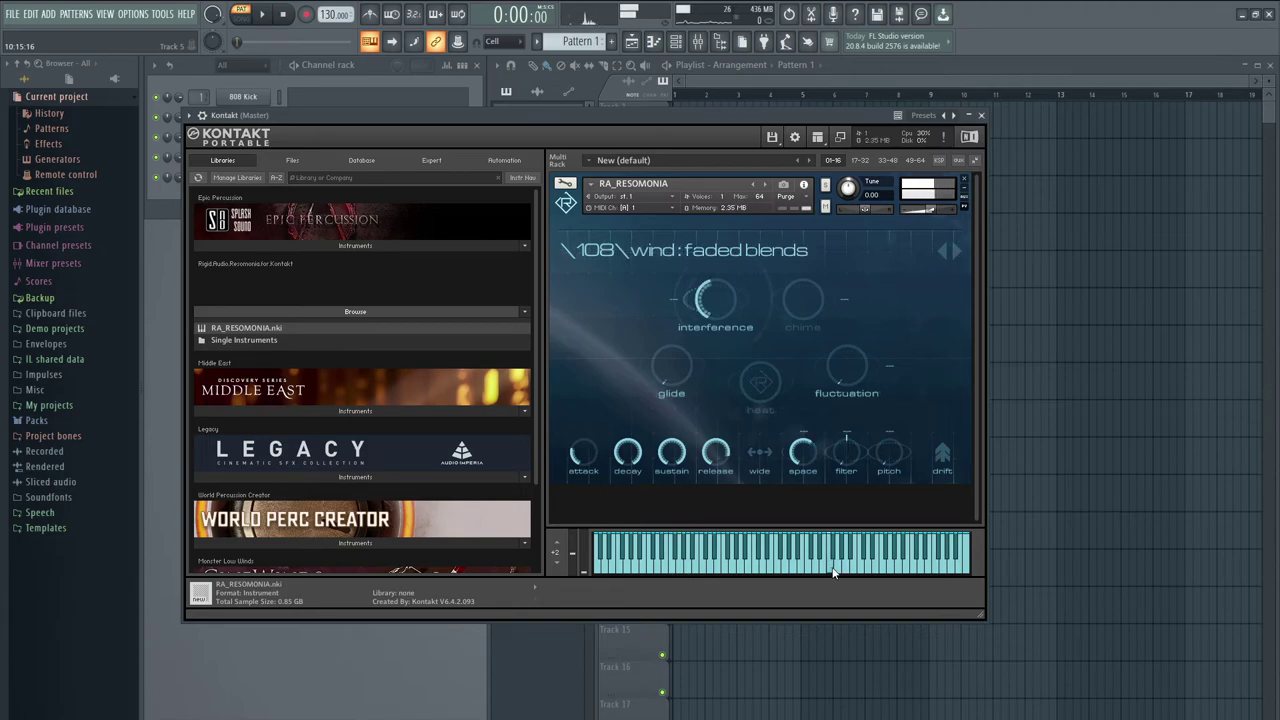
pyautogui.click(726, 570)
pyautogui.click(888, 571)
# - Advance past preset 109 to 110 wind:cycles and audition it with three descending notes
pyautogui.click(956, 251)
pyautogui.click(956, 251)
pyautogui.click(914, 570)
pyautogui.click(869, 570)
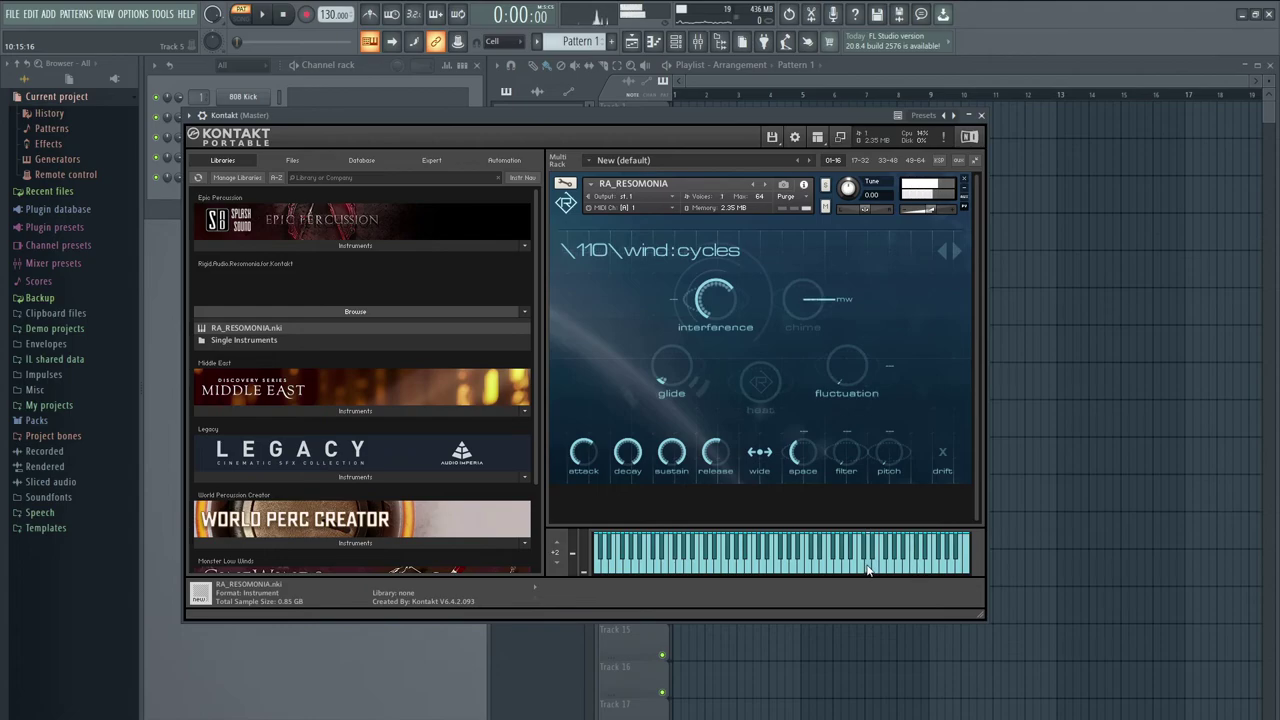
pyautogui.click(794, 570)
# - Advance past preset 111 to 112 wind:machina and audition it with two descending notes
pyautogui.click(957, 249)
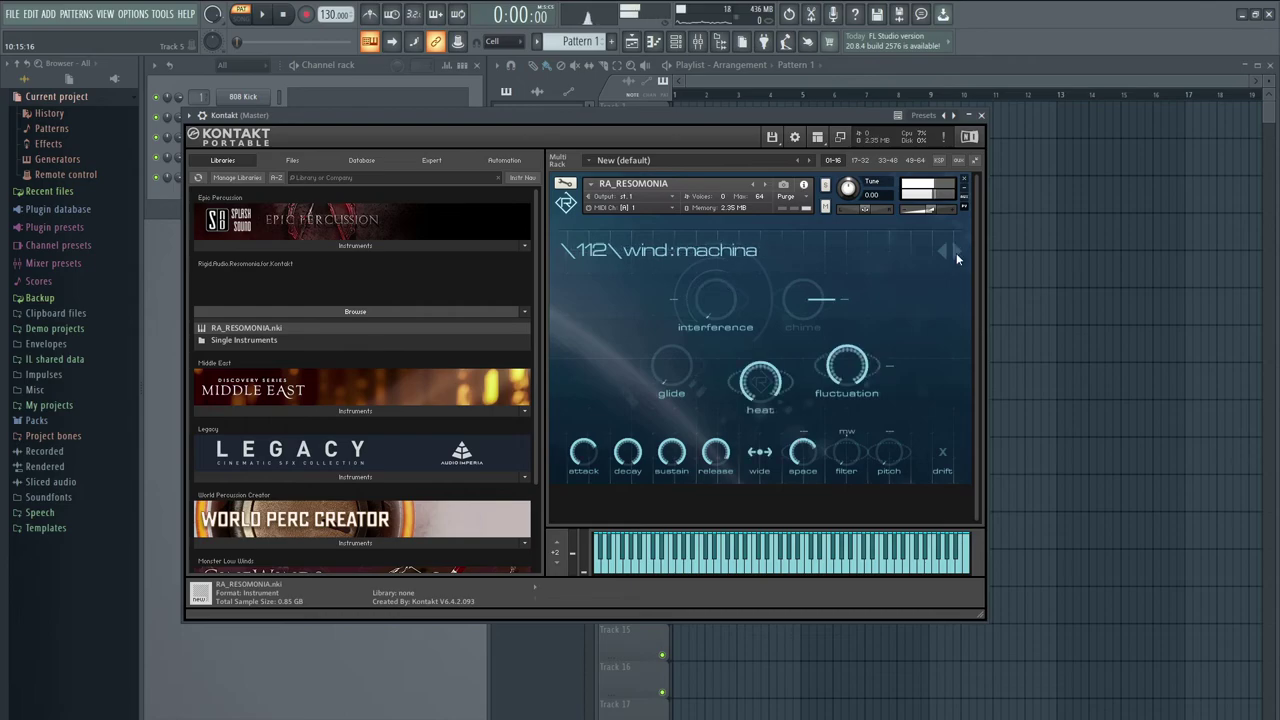
pyautogui.click(912, 568)
pyautogui.click(822, 566)
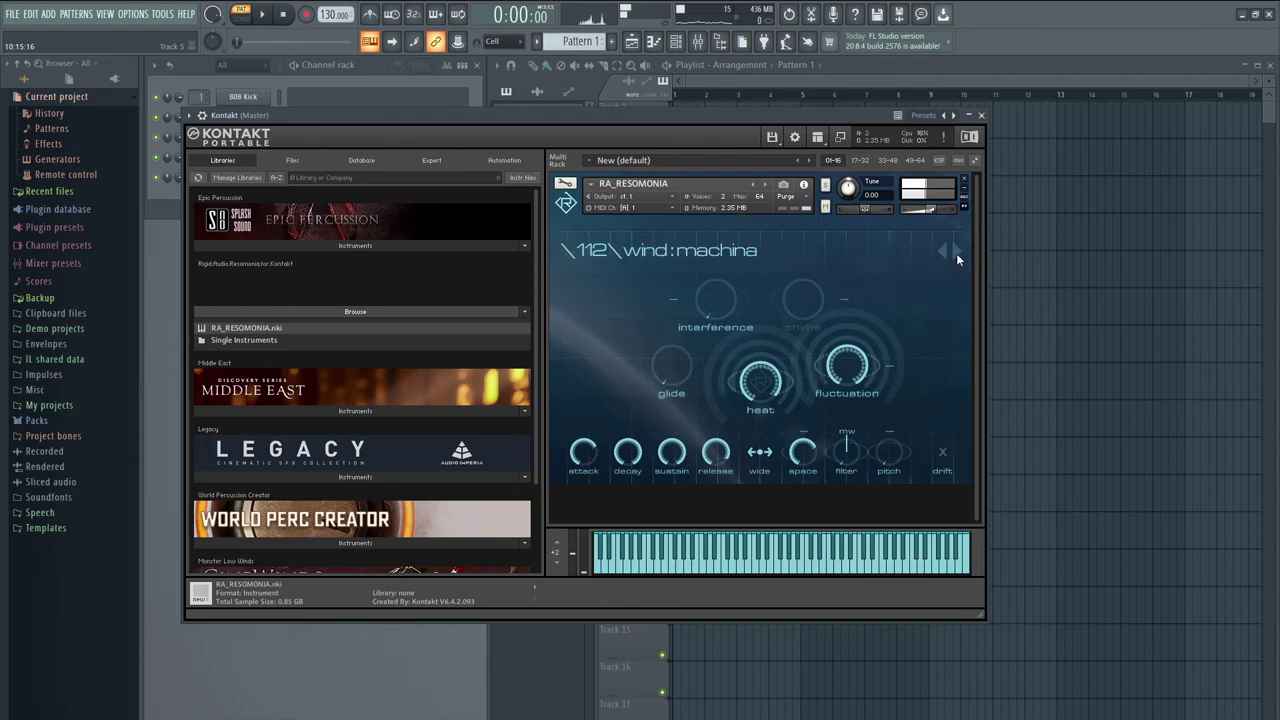
# - Load the 113 wind:distant detunia preset and audition it with three descending notes
pyautogui.click(956, 254)
pyautogui.click(804, 572)
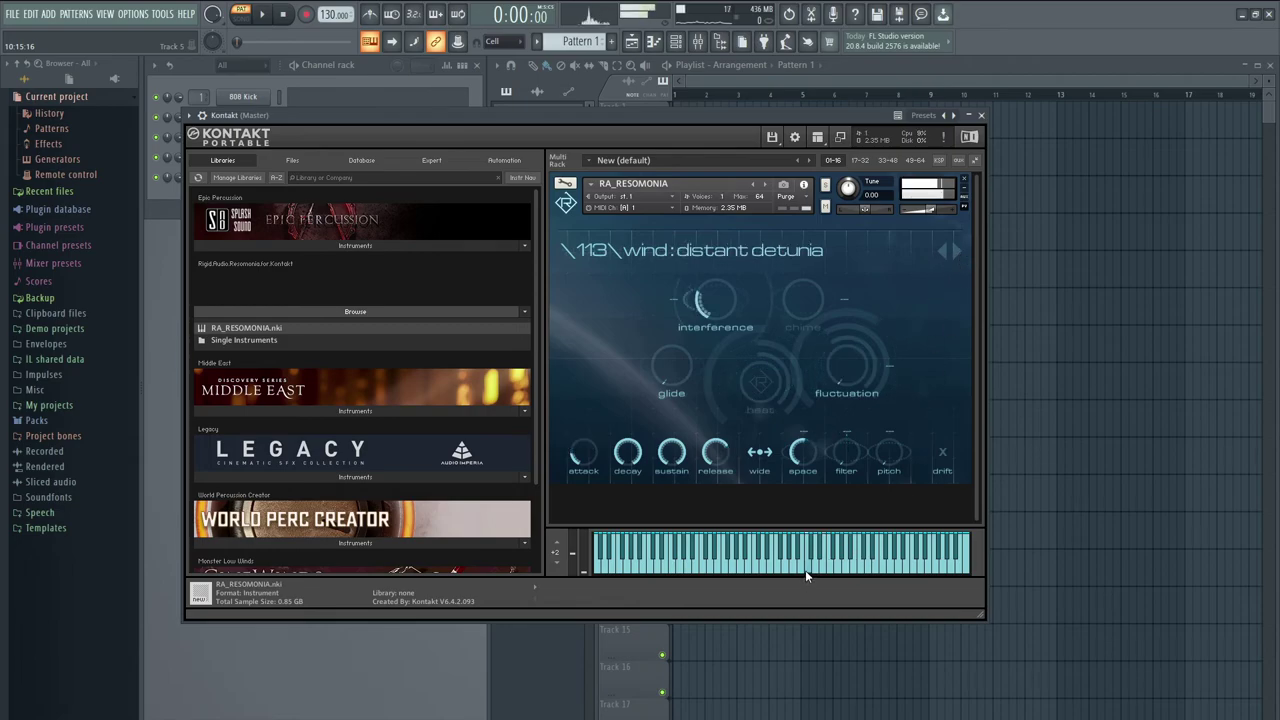
pyautogui.click(757, 570)
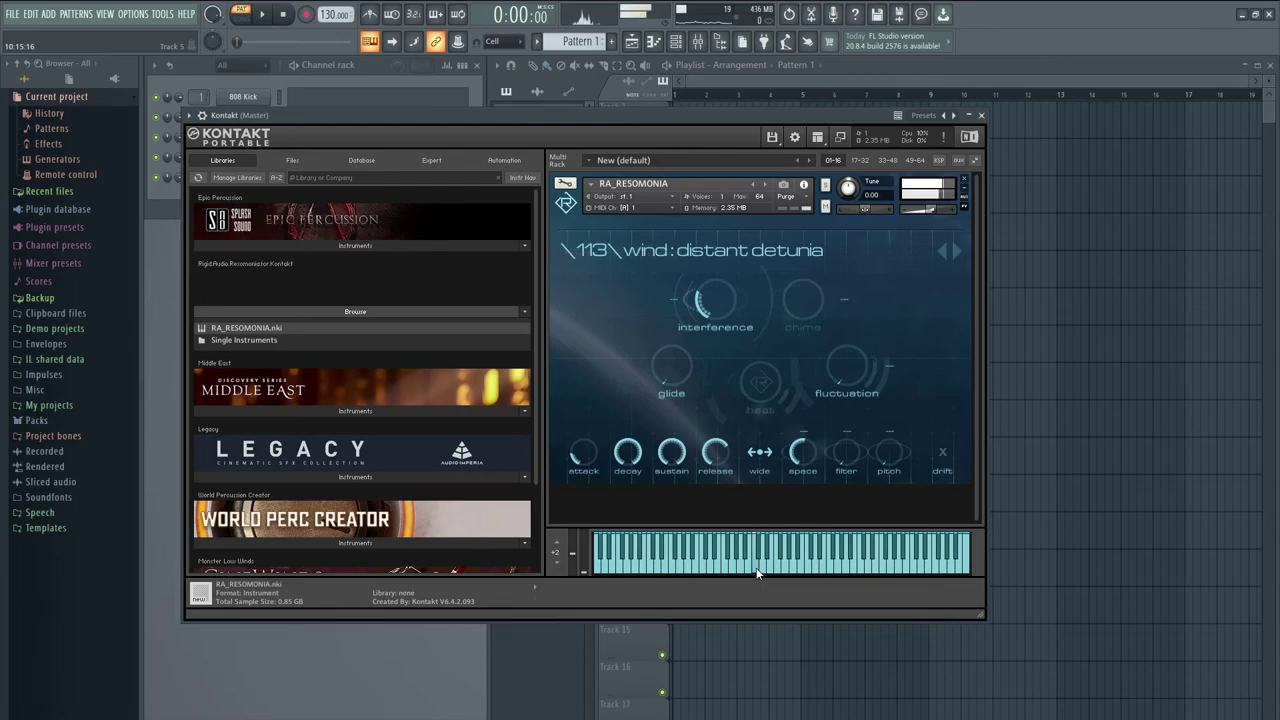
pyautogui.click(719, 567)
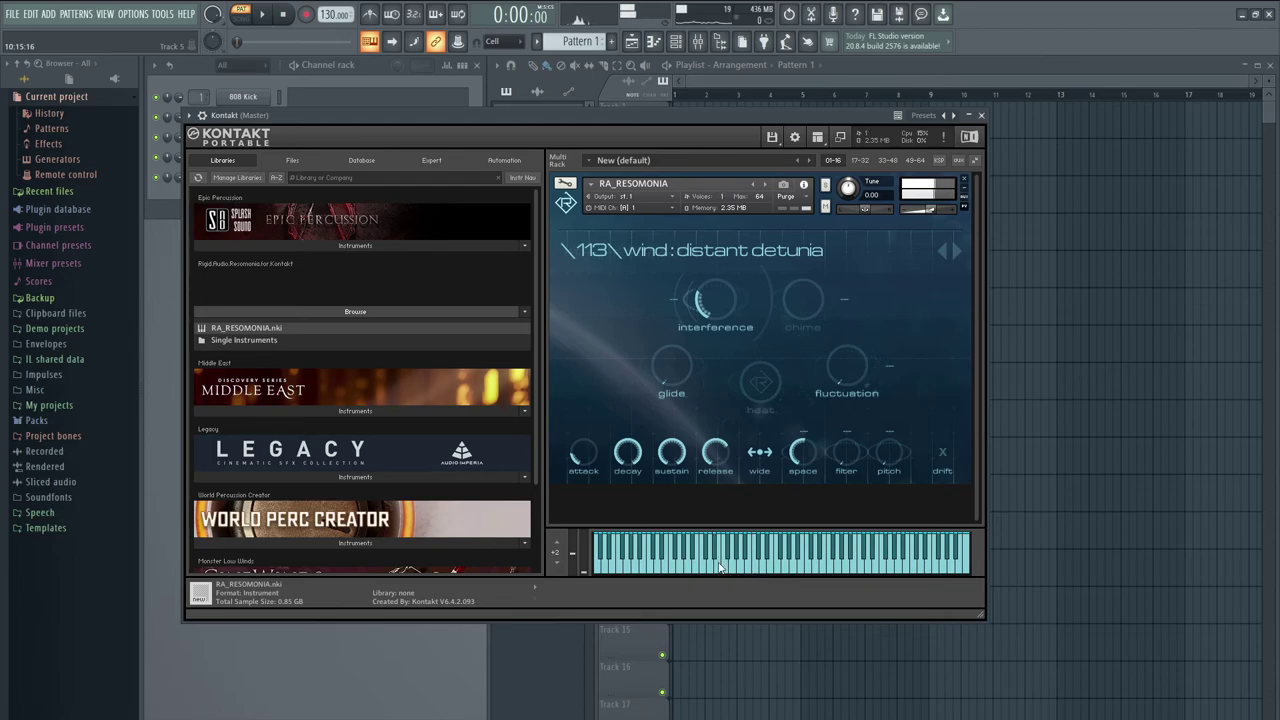
# - Advance to preset 116 wind:wonderscapes and audition it with two descending notes
pyautogui.click(954, 250)
pyautogui.click(845, 555)
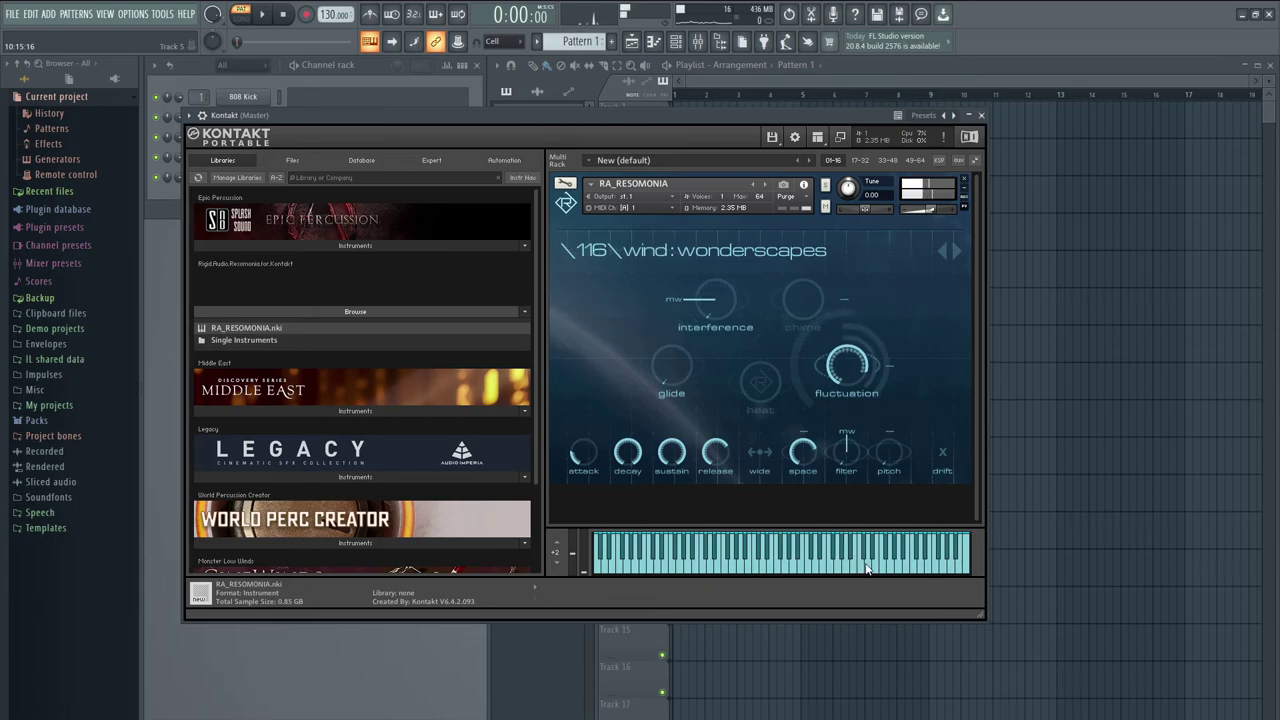
pyautogui.click(773, 568)
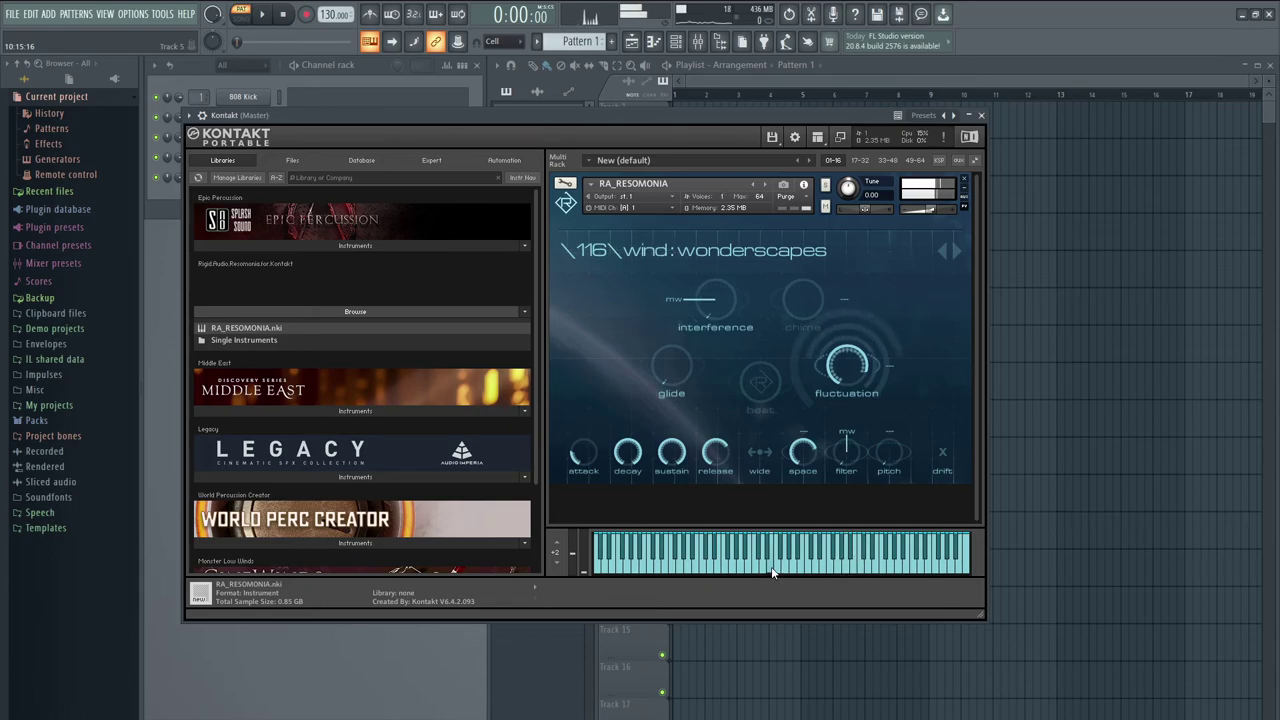
# - Advance past preset 117 to 118 soundscape:fluctuating and audition it with four notes around the middle range
pyautogui.click(955, 251)
pyautogui.click(954, 250)
pyautogui.click(769, 573)
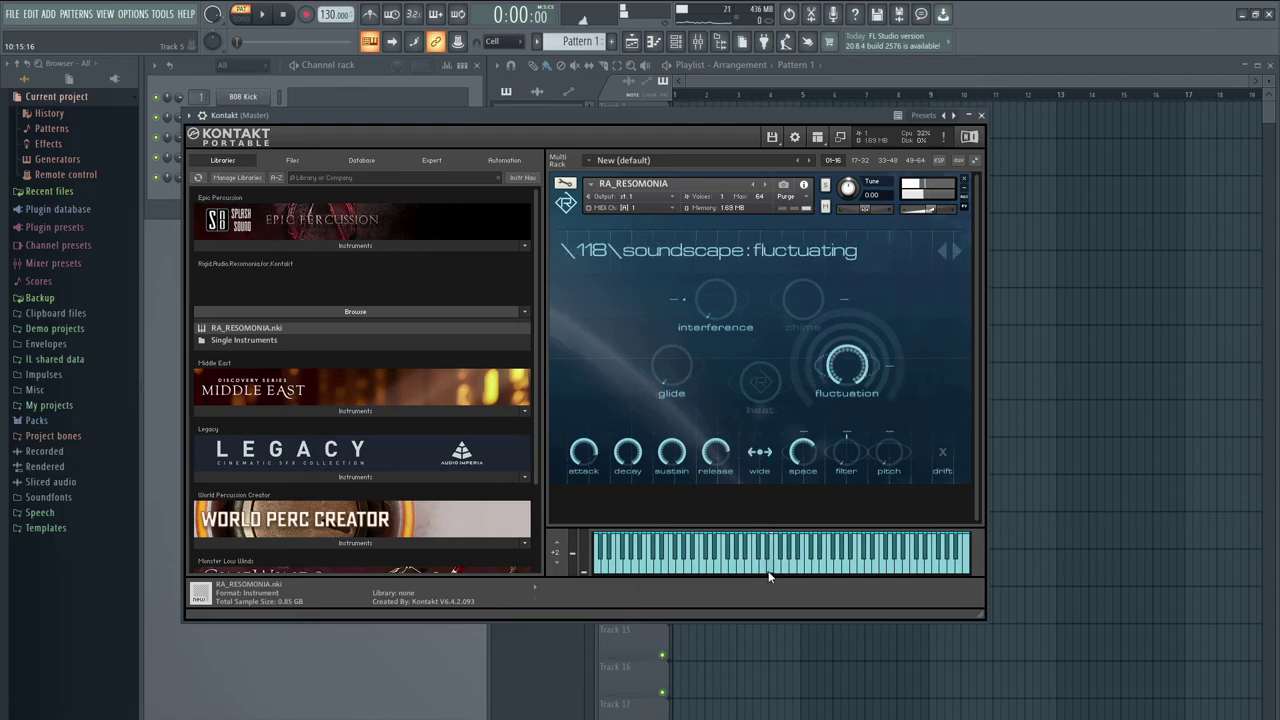
pyautogui.click(752, 568)
pyautogui.click(767, 564)
pyautogui.click(790, 560)
# - Advance past preset 119 to 120 soundscape:detox and audition it with two descending notes
pyautogui.doubleClick(958, 251)
pyautogui.click(807, 574)
pyautogui.click(722, 553)
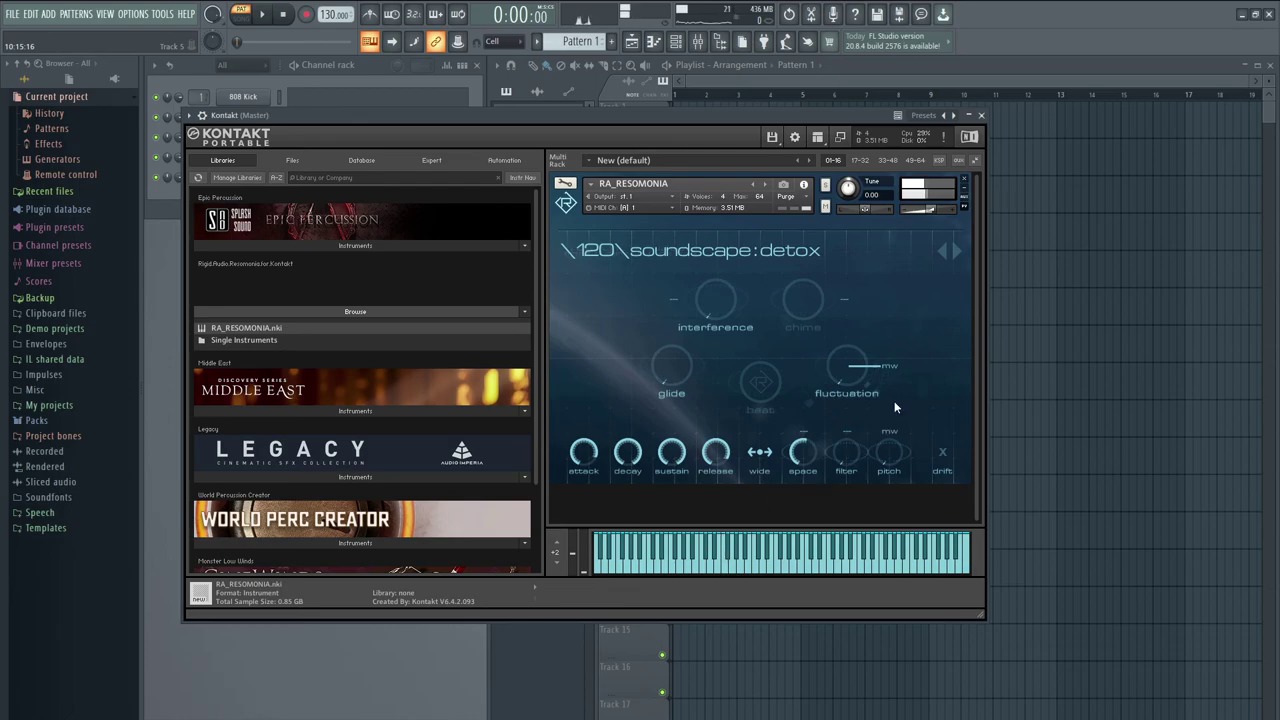
# - Advance past preset 121 to 122 soundscape:planet alpha and audition it with a note in the upper-middle range
pyautogui.click(956, 250)
pyautogui.click(956, 250)
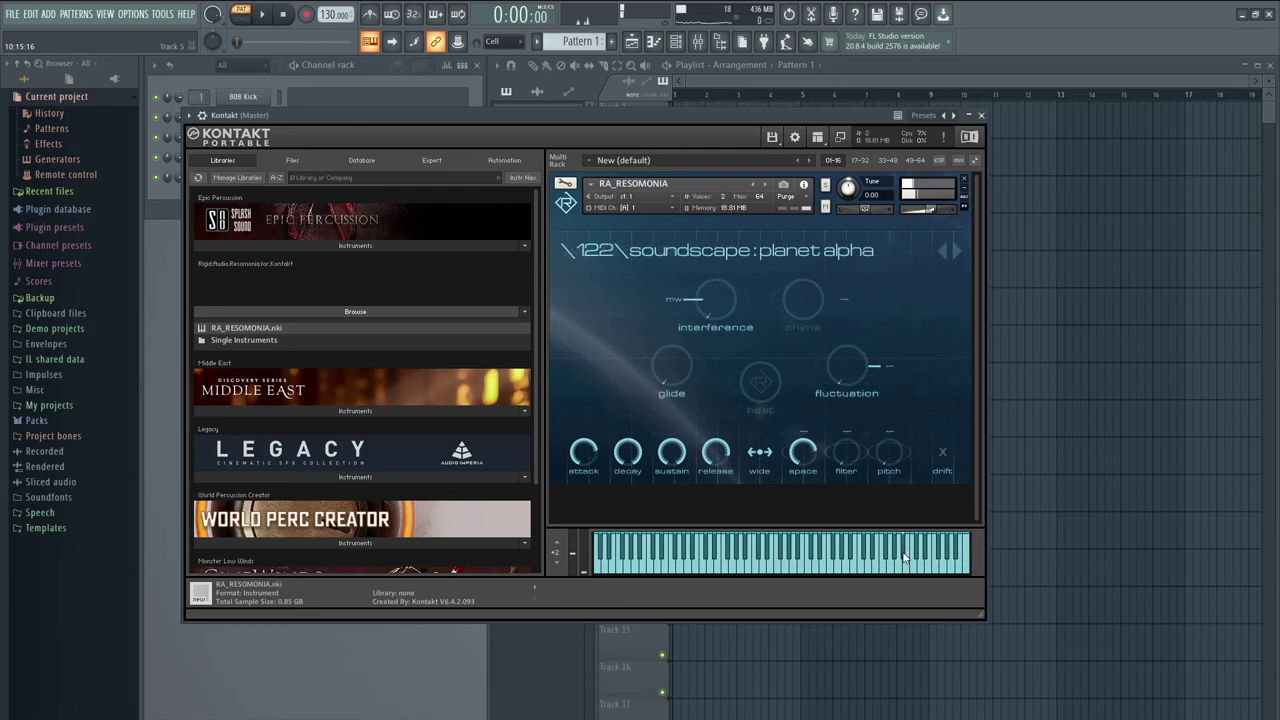
pyautogui.click(845, 570)
# - Audition the 126 soundscape:forsaken and 127 soundscape:gentle flux presets with one low note each
pyautogui.click(956, 251)
pyautogui.click(956, 251)
pyautogui.click(706, 555)
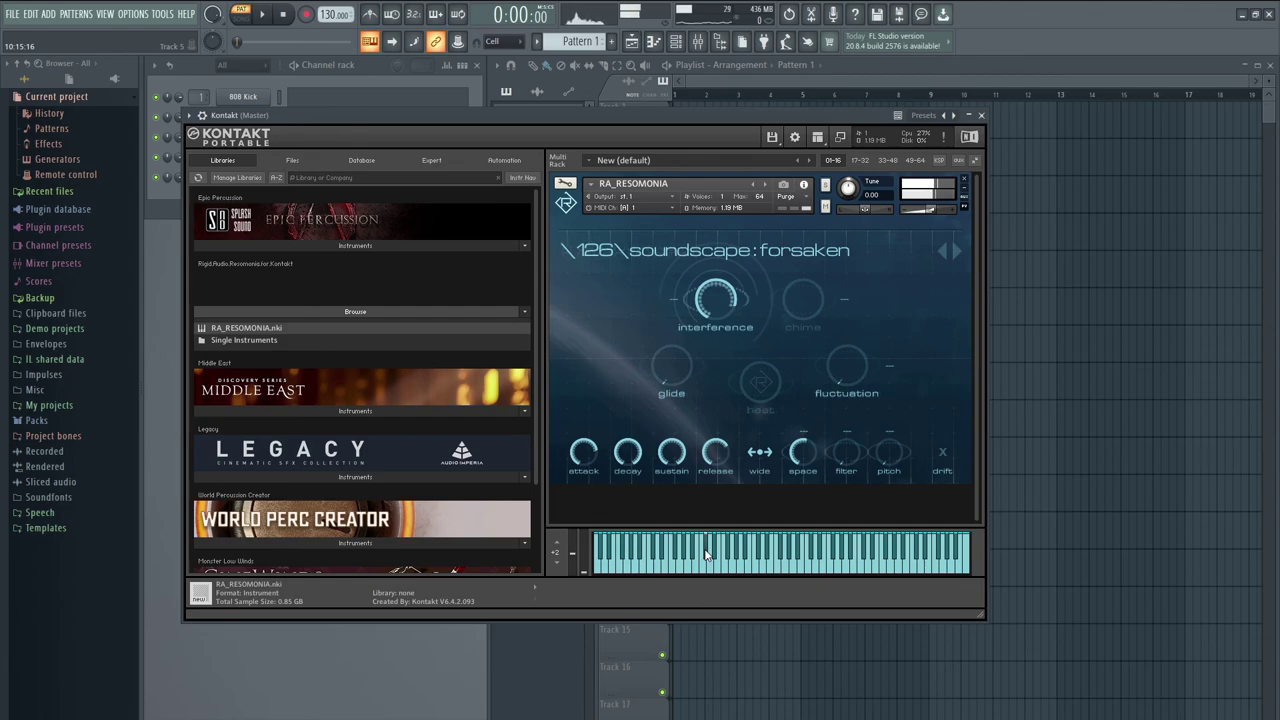
pyautogui.click(954, 254)
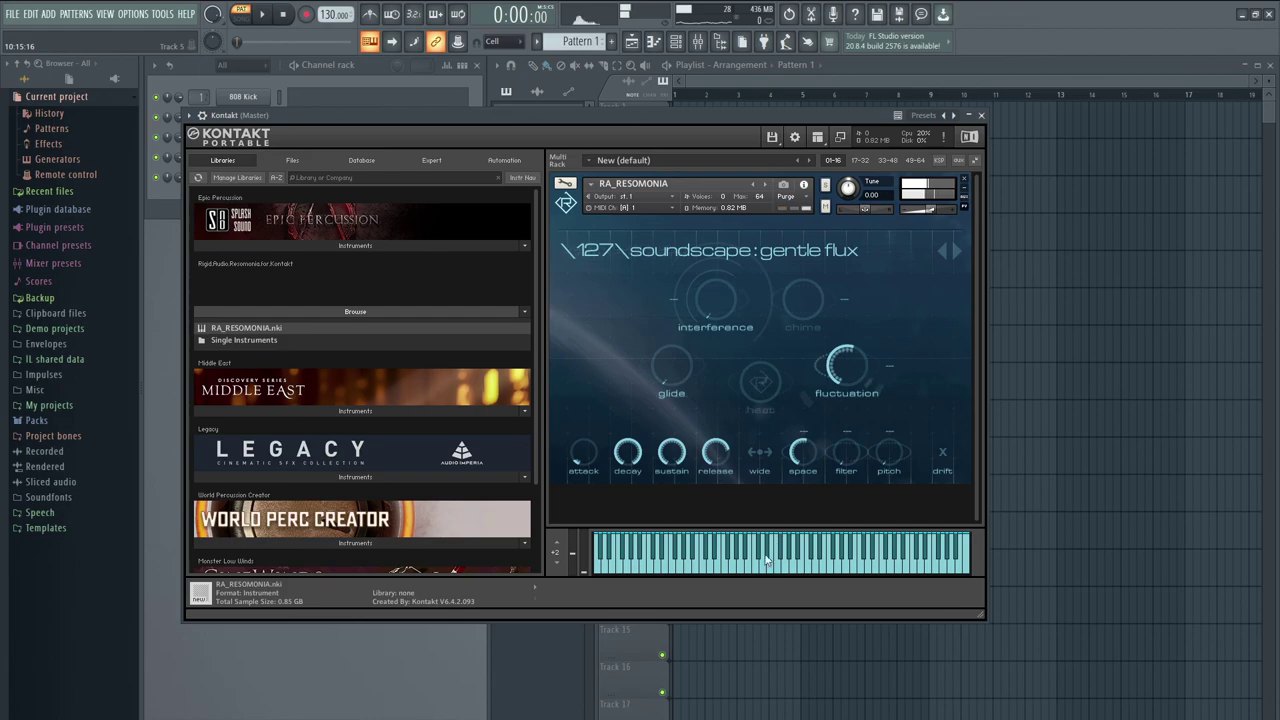
pyautogui.click(720, 568)
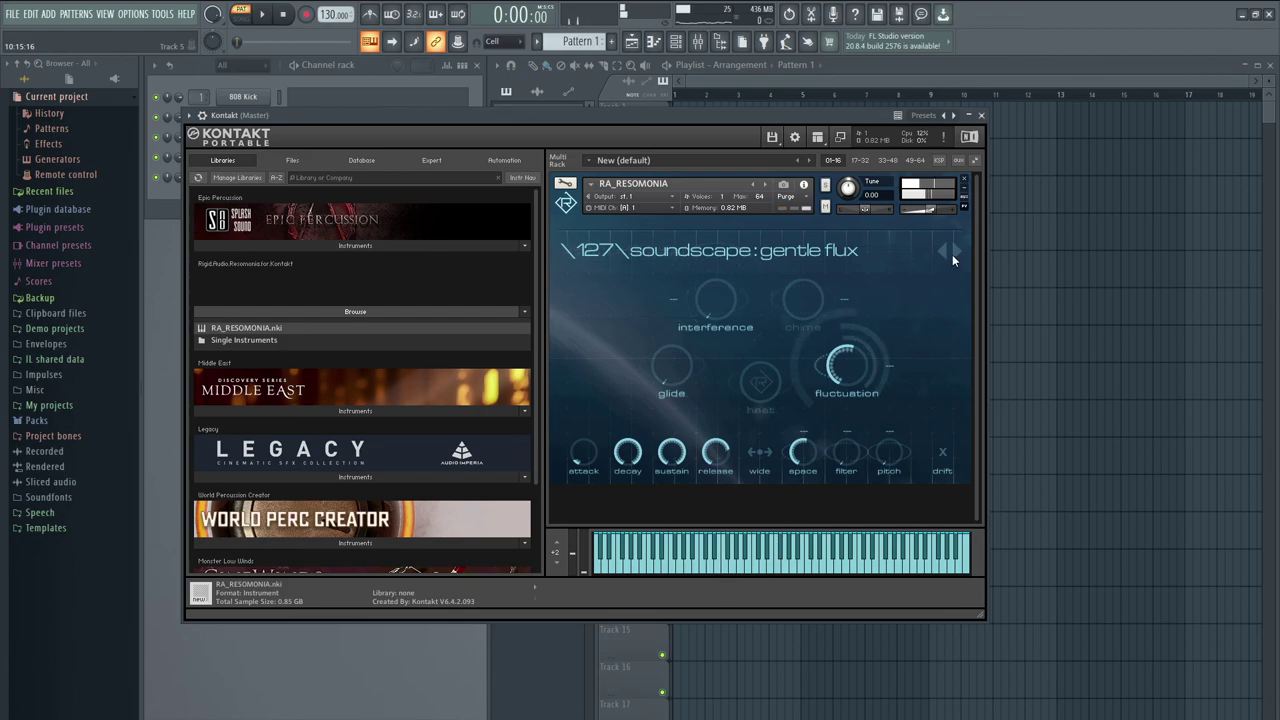
# - Audition the 128 soundscape:last storm preset with a low note and advance to 001 ambient:resomonia
pyautogui.click(953, 256)
pyautogui.click(717, 568)
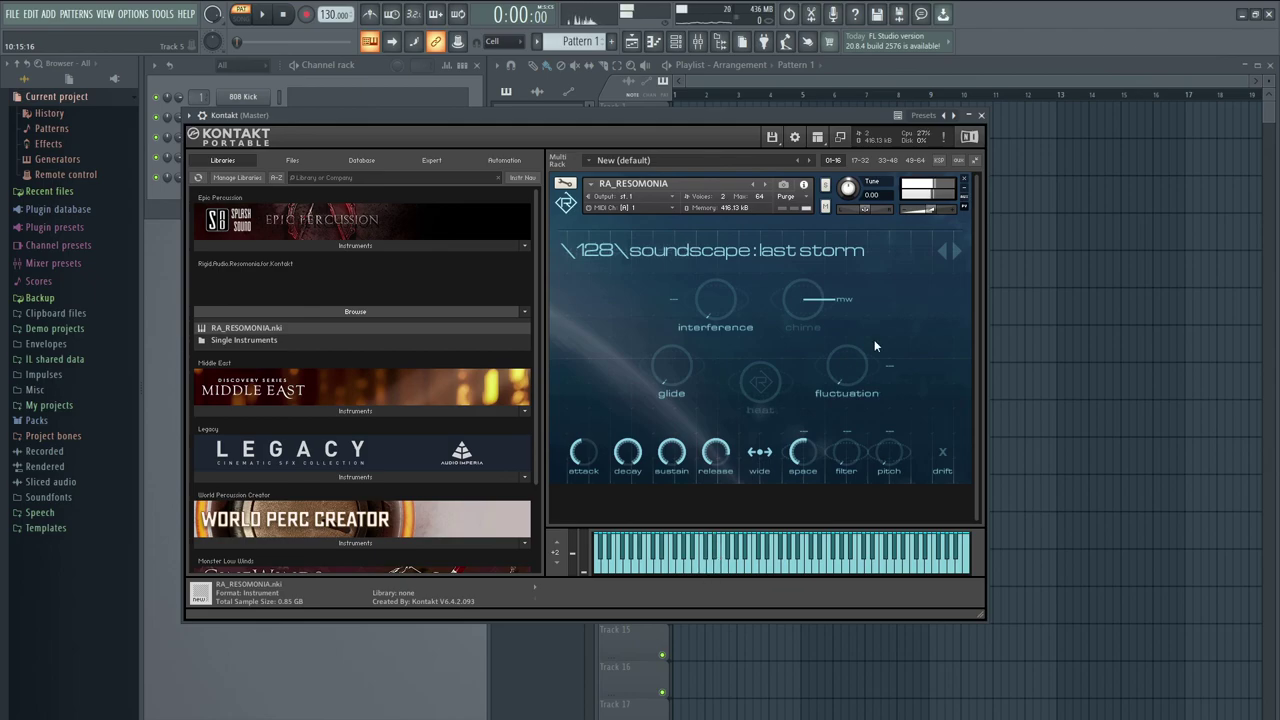
pyautogui.click(957, 251)
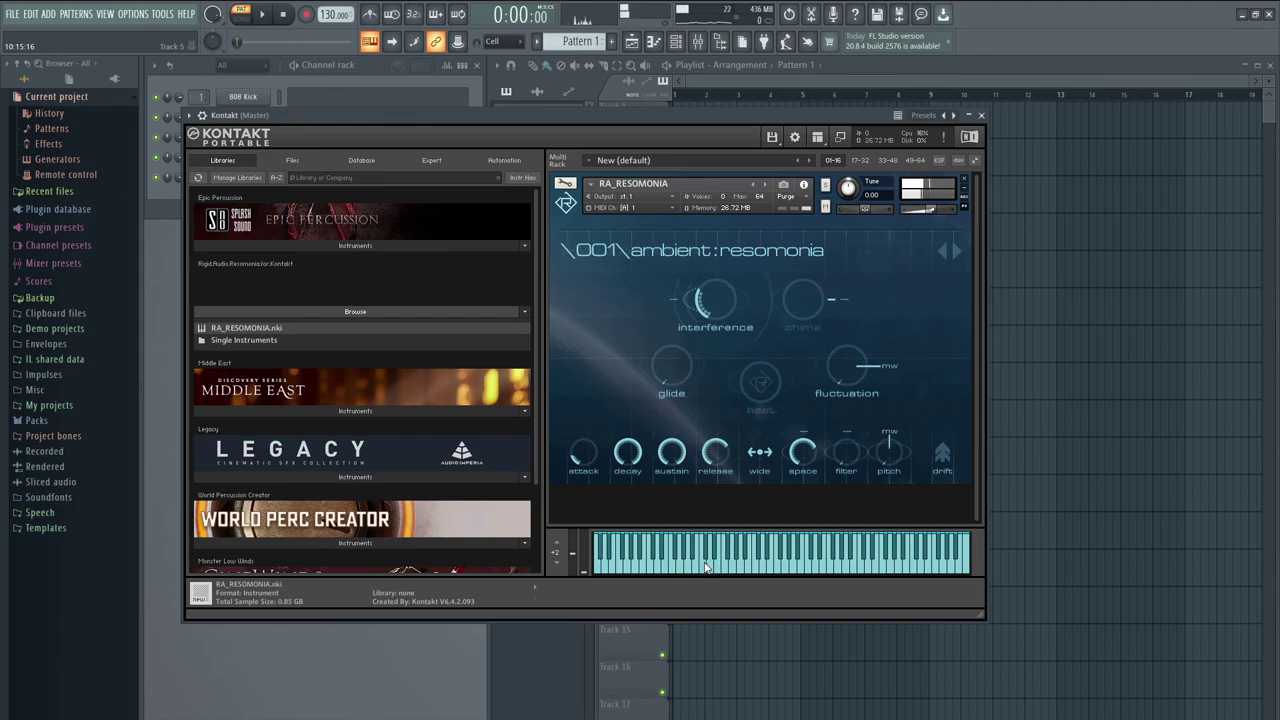